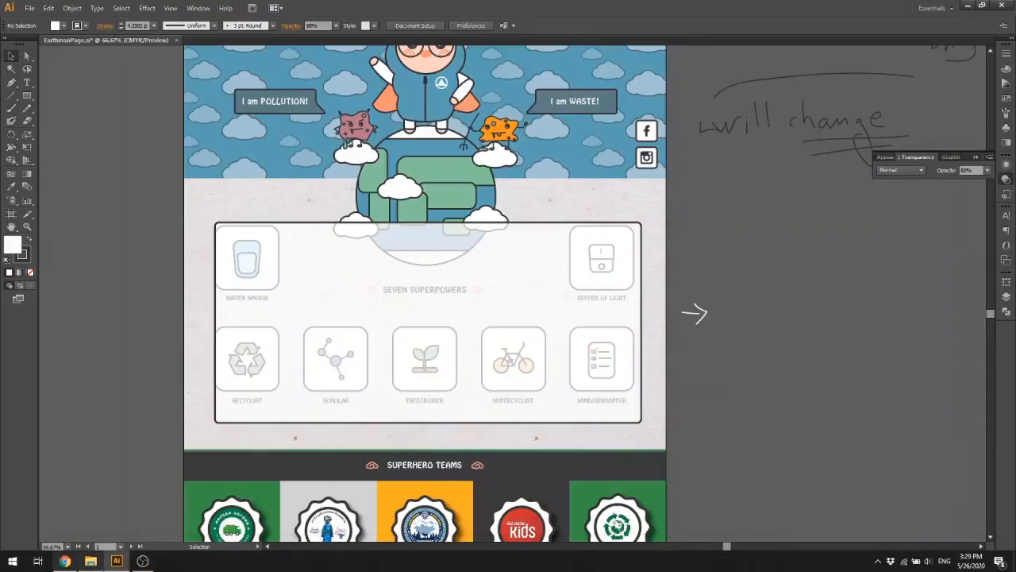
- Switch to Chrome and search Google Images for "mouse over effect"
click(64, 561)
click(142, 9)
click(122, 9)
text(mouse over effe)
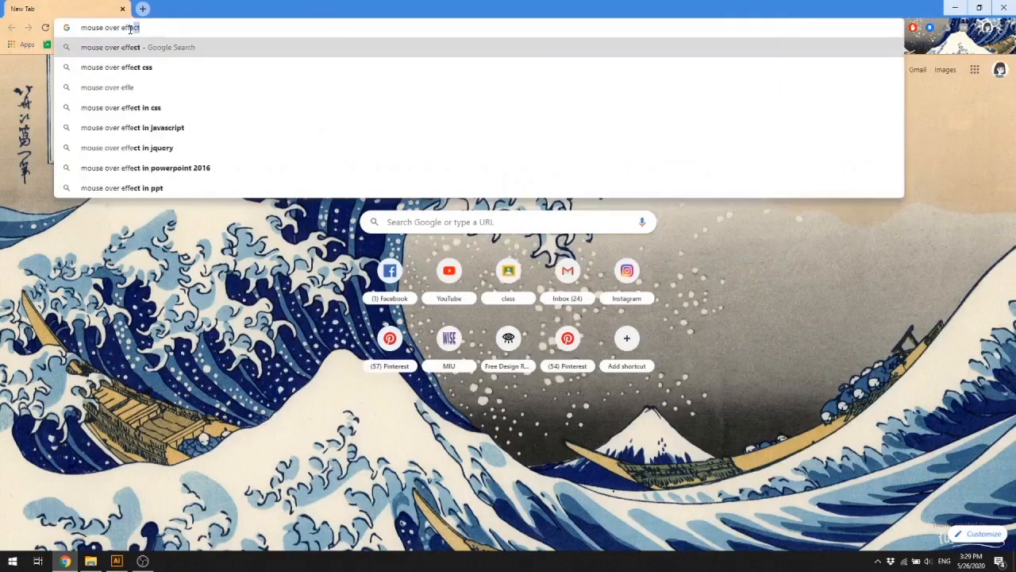
key(Return)
click(148, 90)
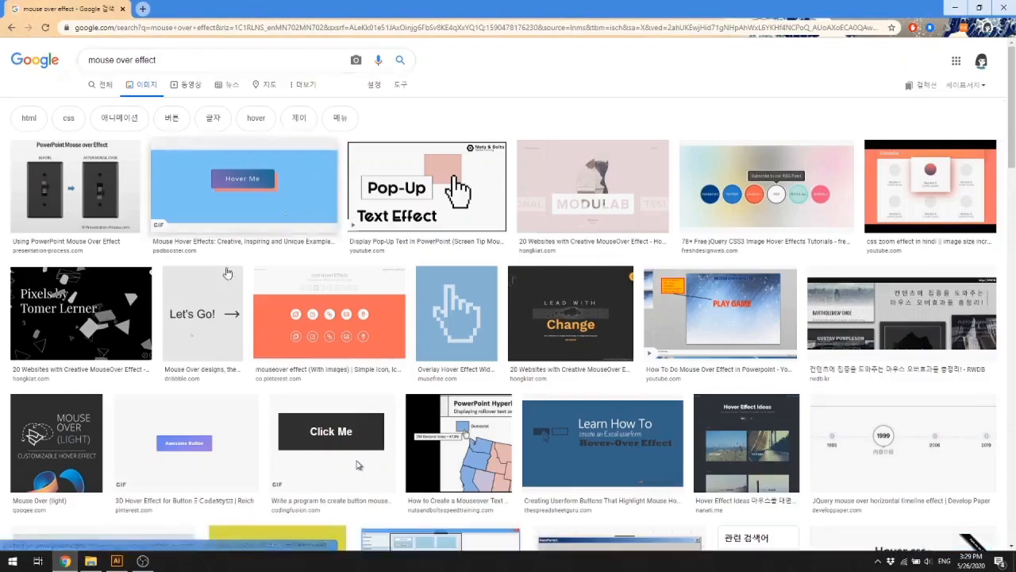
- Skim the image and web results for mouse-over effects and refine the search to "mouse over effect examples good"
scroll(228, 273, down, 3)
scroll(246, 323, down, 3)
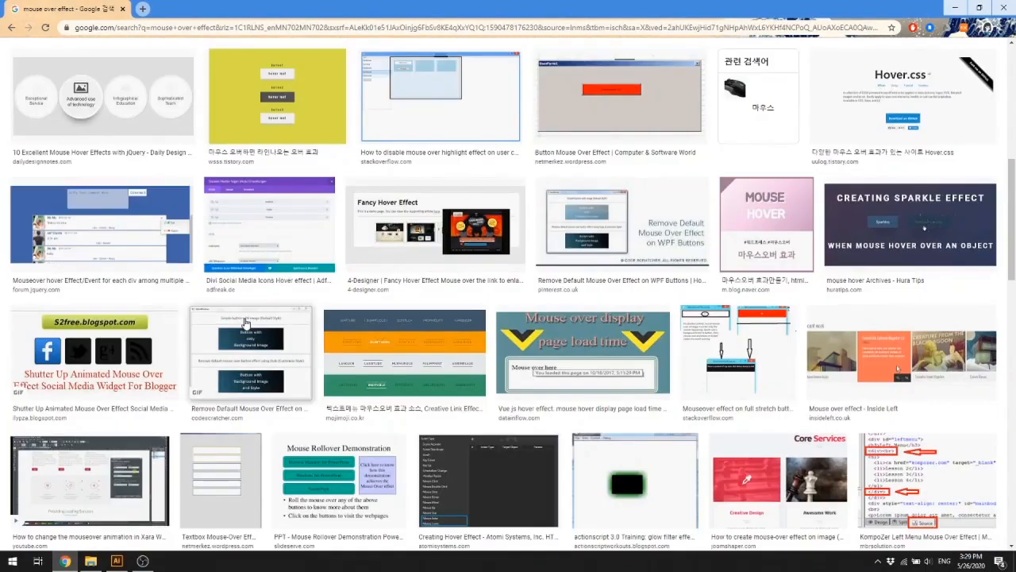
scroll(246, 323, down, 7)
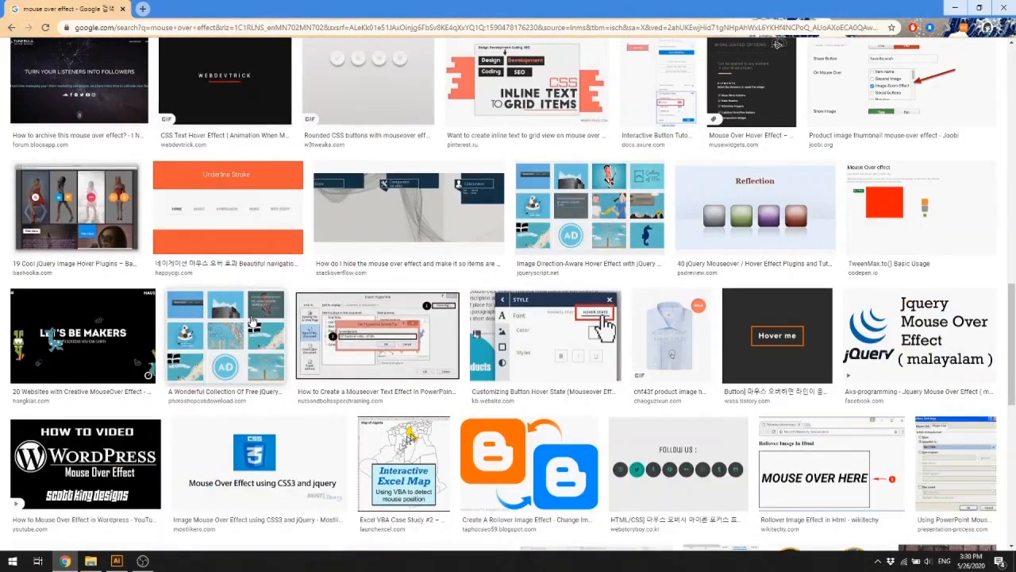
scroll(252, 319, up, 15)
click(104, 85)
scroll(576, 301, down, 2)
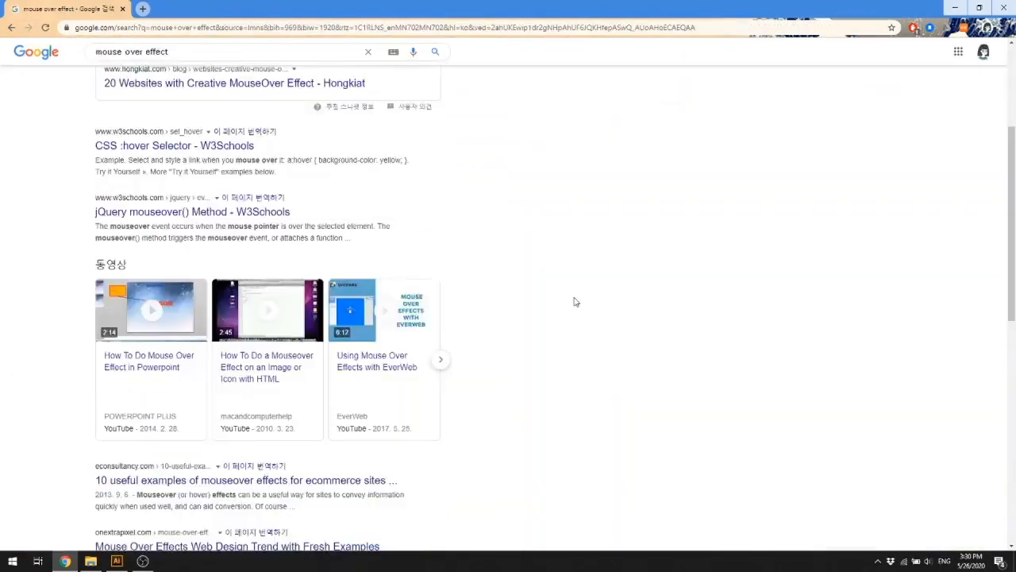
scroll(575, 302, up, 3)
click(201, 52)
text(examples good)
key(Return)
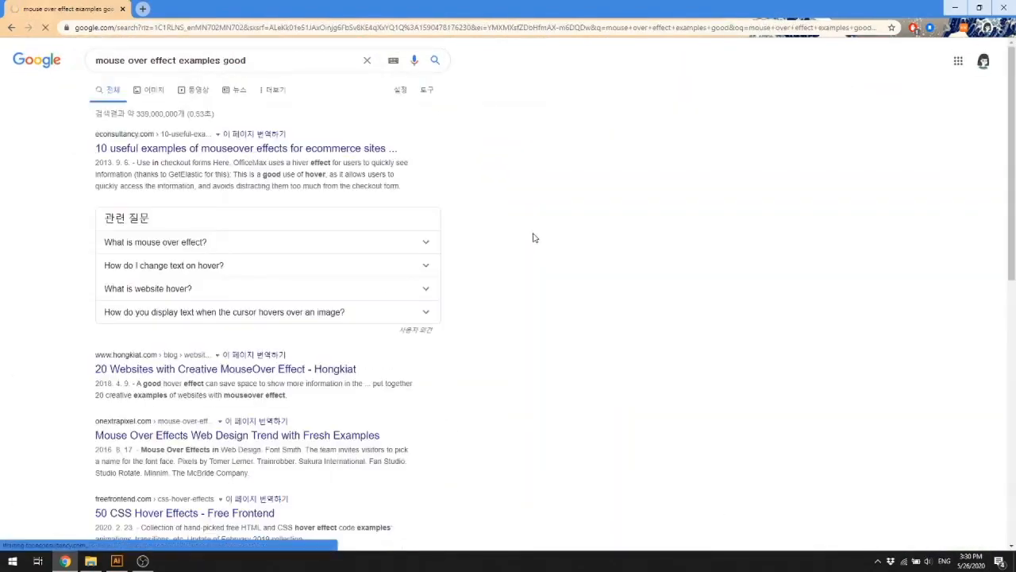
- Examine the hover-effect examples in the Econsultancy article "10 useful examples of mouseover effects for ecommerce sites"
scroll(427, 391, down, 10)
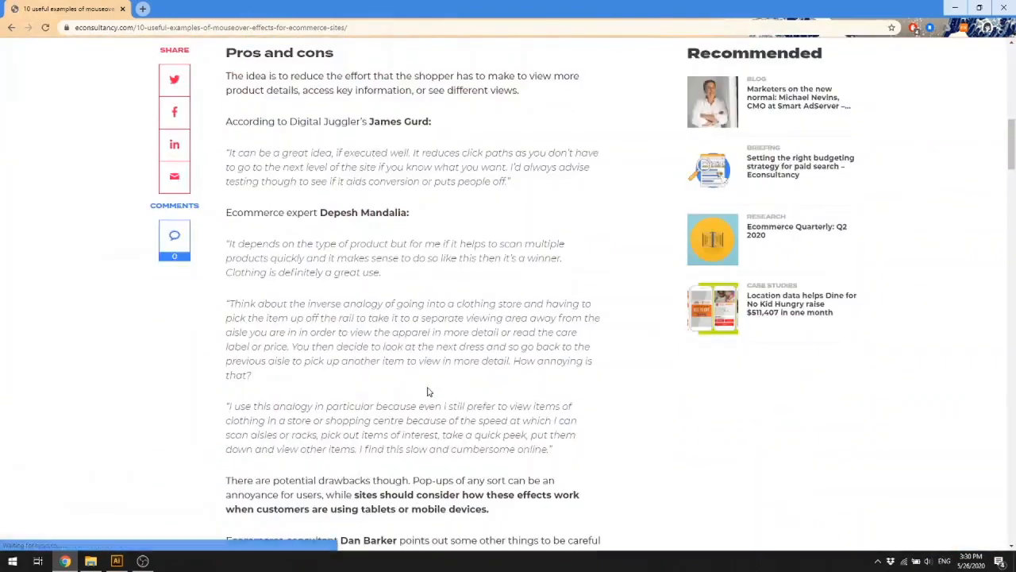
scroll(427, 392, down, 14)
scroll(588, 340, down, 15)
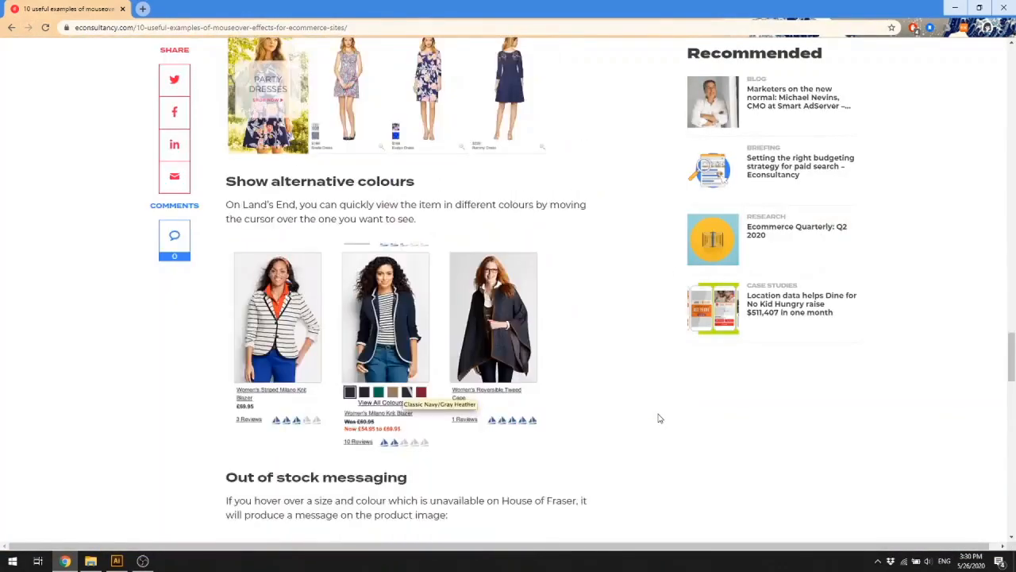
scroll(658, 419, down, 15)
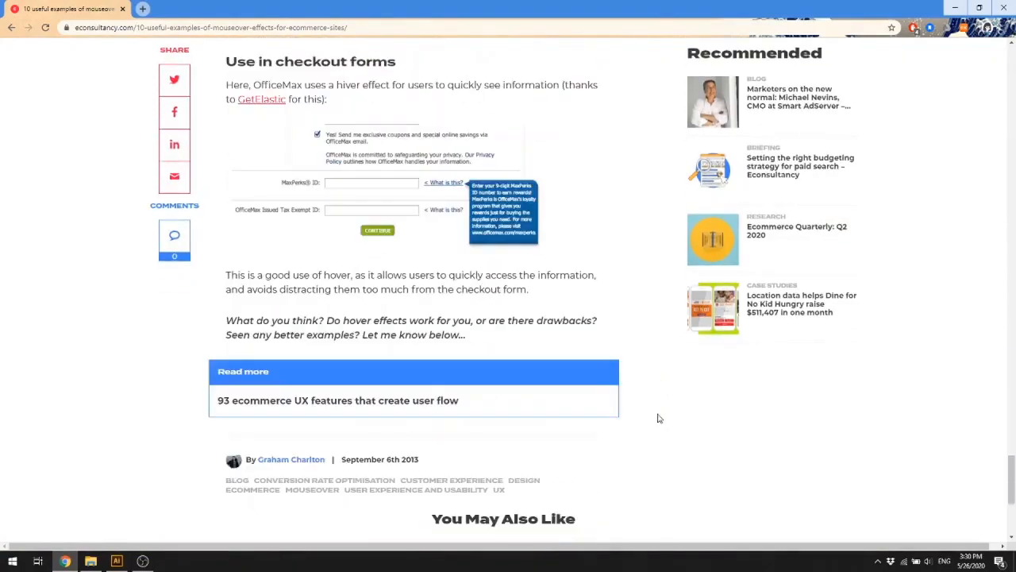
scroll(659, 419, down, 3)
scroll(657, 417, up, 20)
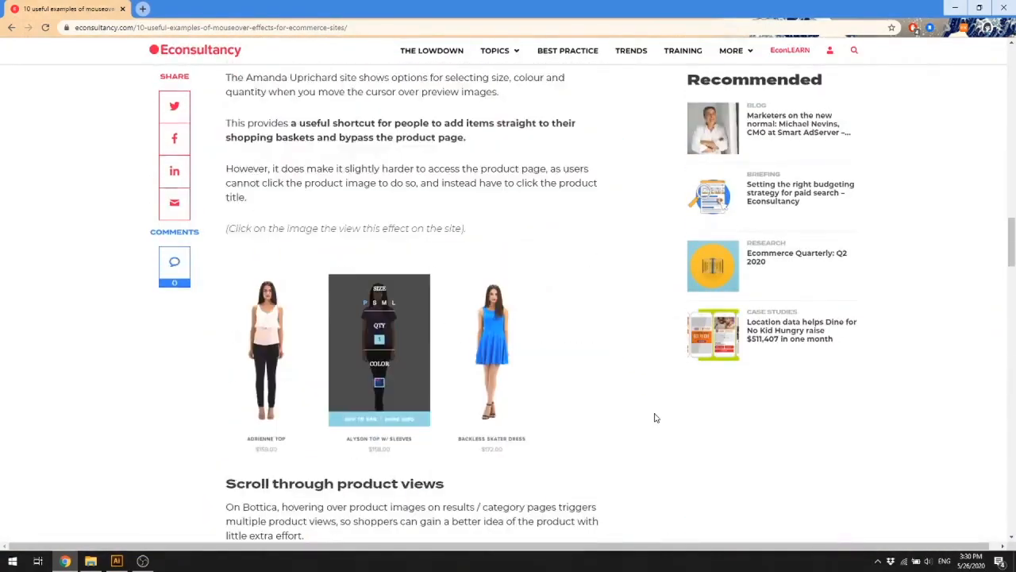
scroll(656, 418, up, 7)
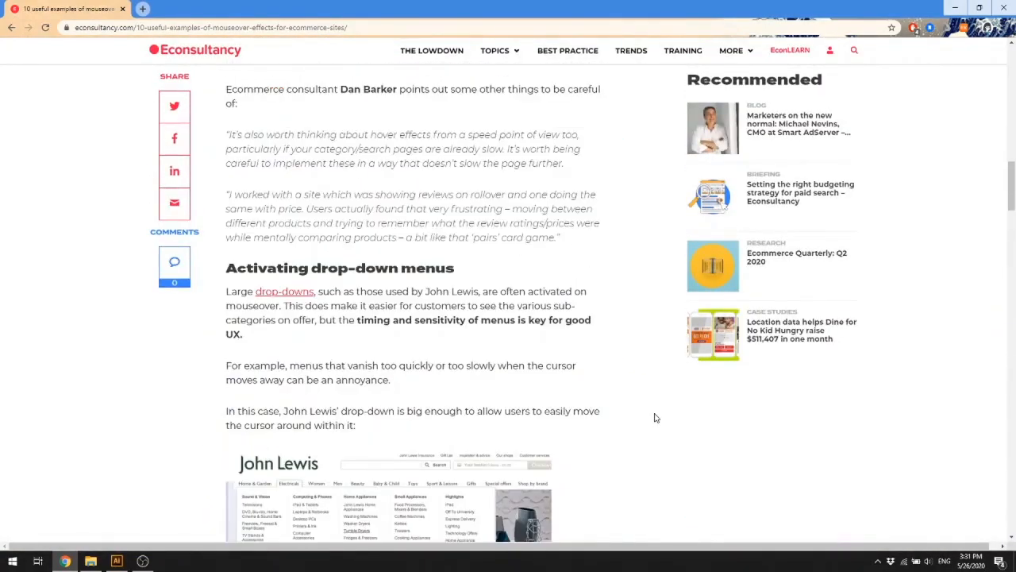
scroll(656, 418, up, 8)
scroll(656, 418, up, 2)
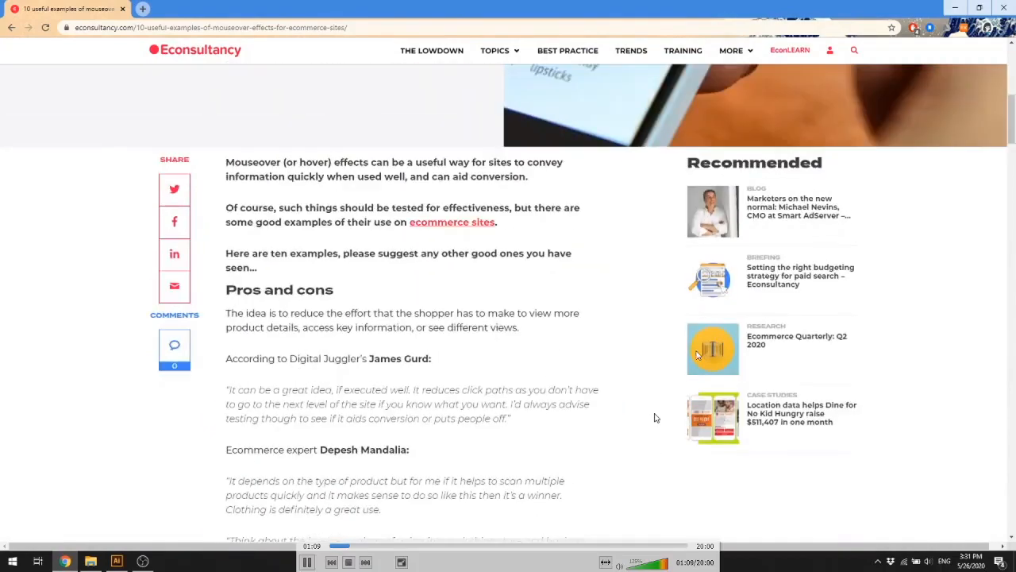
scroll(656, 418, up, 3)
- Search for "best web designs for kids" and look through the Pinterest board "Kids Website Designs"
click(319, 29)
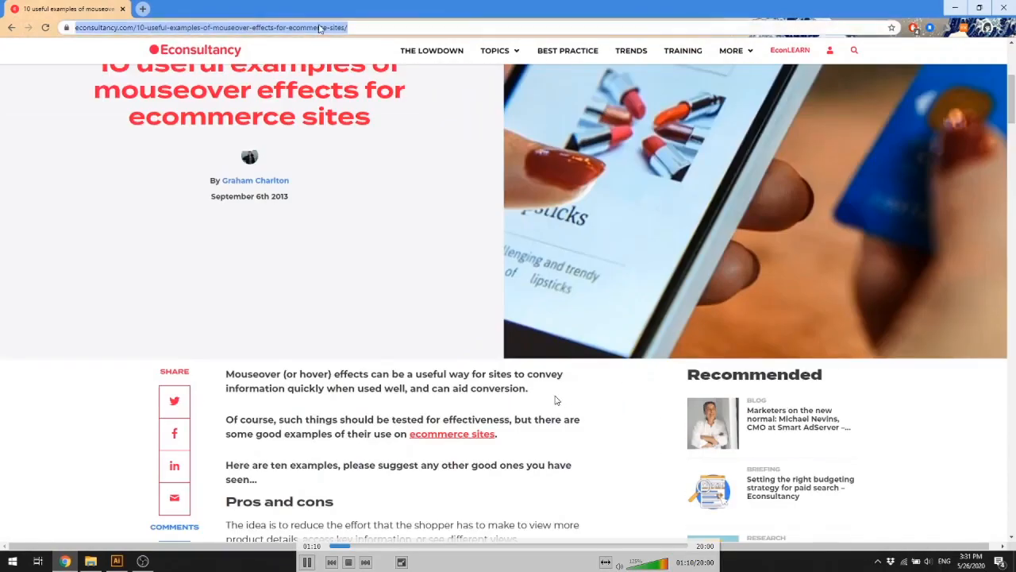
text(best web designs for kids)
key(Return)
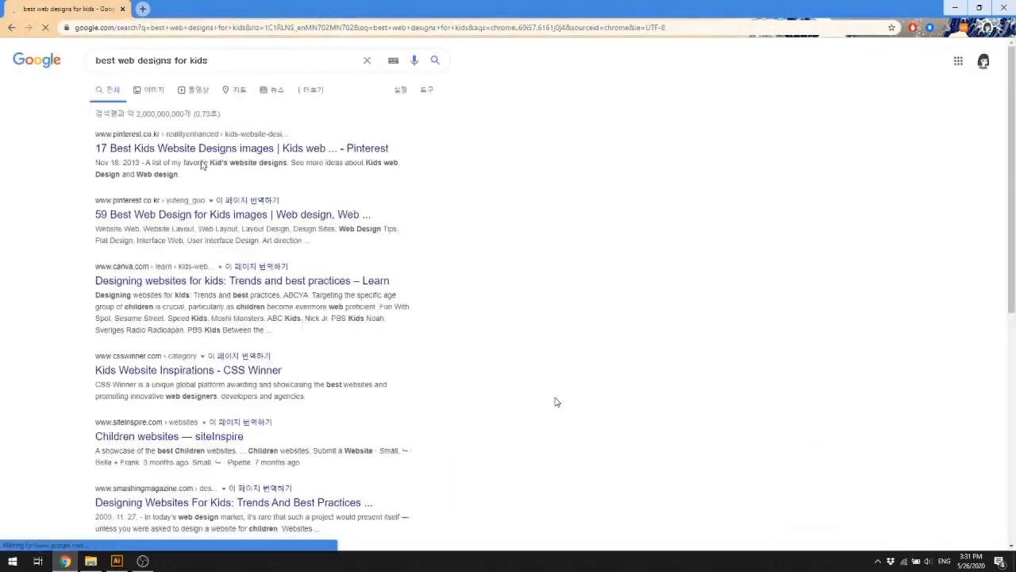
click(198, 155)
scroll(534, 211, down, 1)
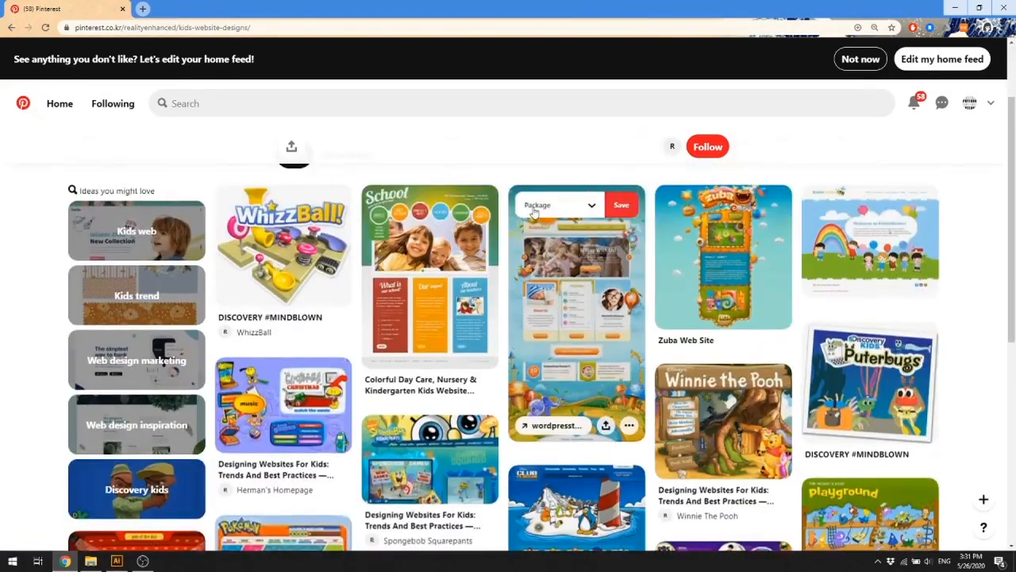
scroll(533, 208, down, 1)
scroll(533, 208, up, 3)
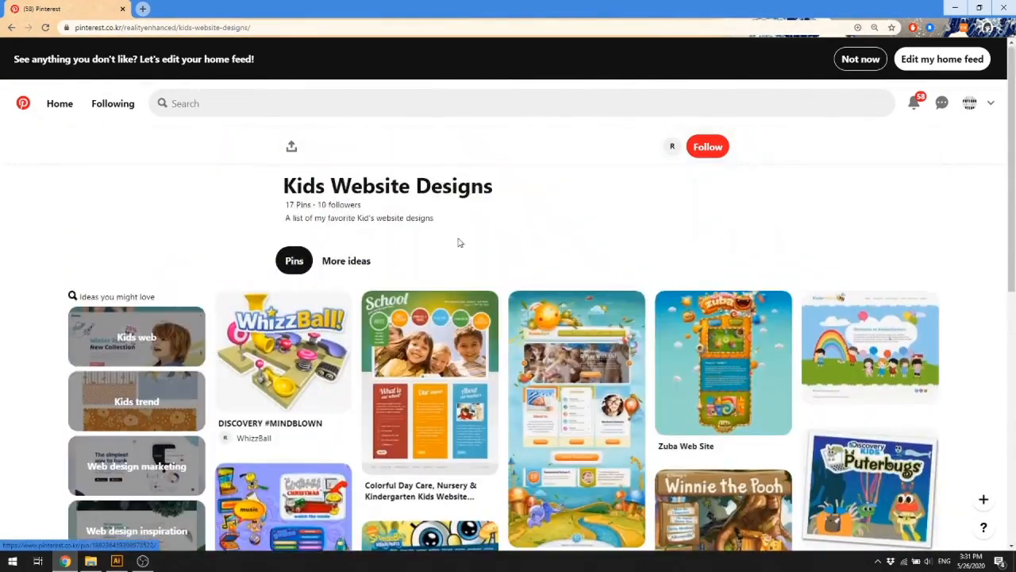
- Return to the search results and browse the layouts on the Pinterest board "Web Design for Kids"
click(12, 28)
click(198, 201)
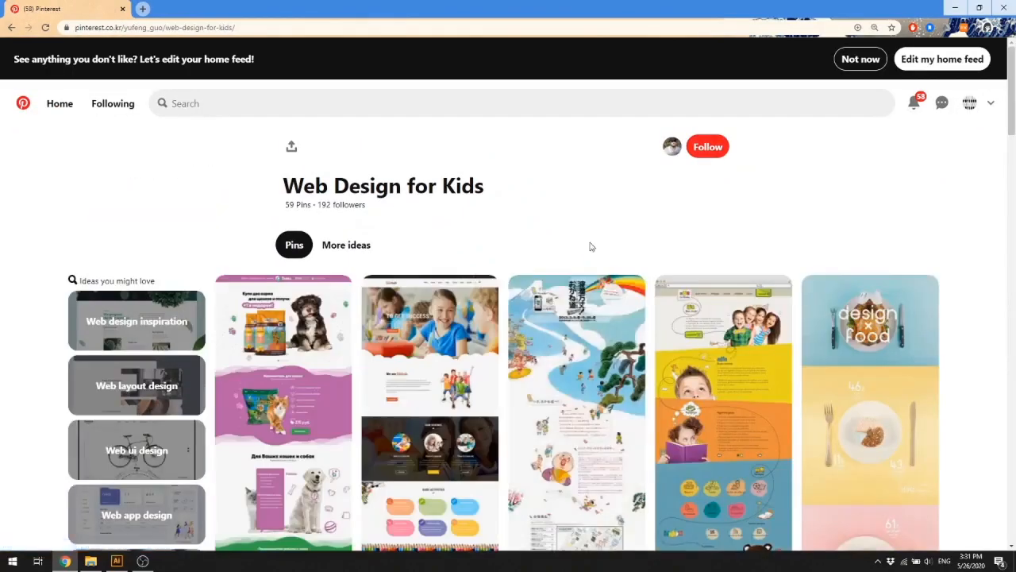
scroll(590, 246, down, 6)
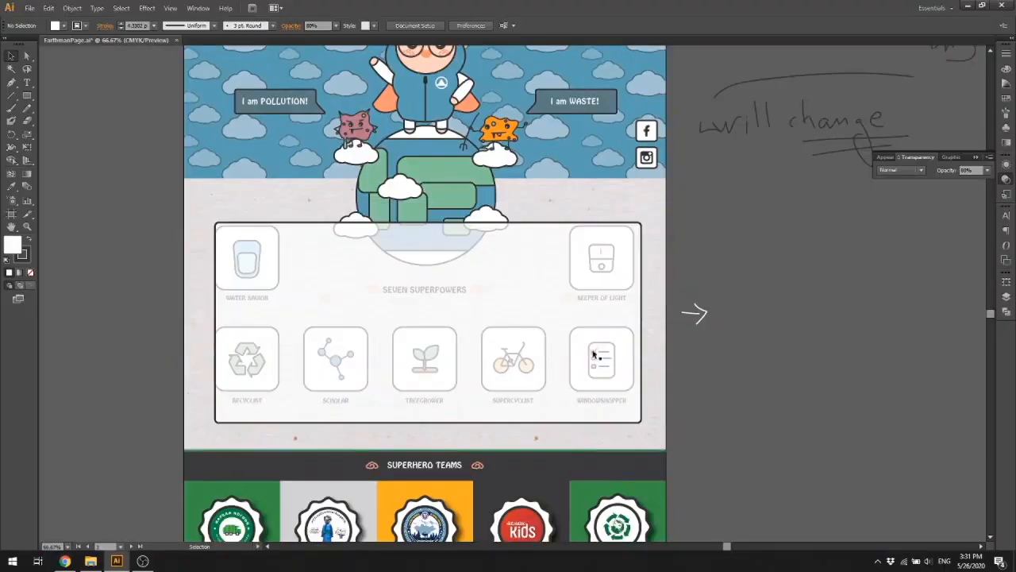
- Try to shrink the translucent white panel and shift its outline frame over the Seven Superpowers icons
click(524, 310)
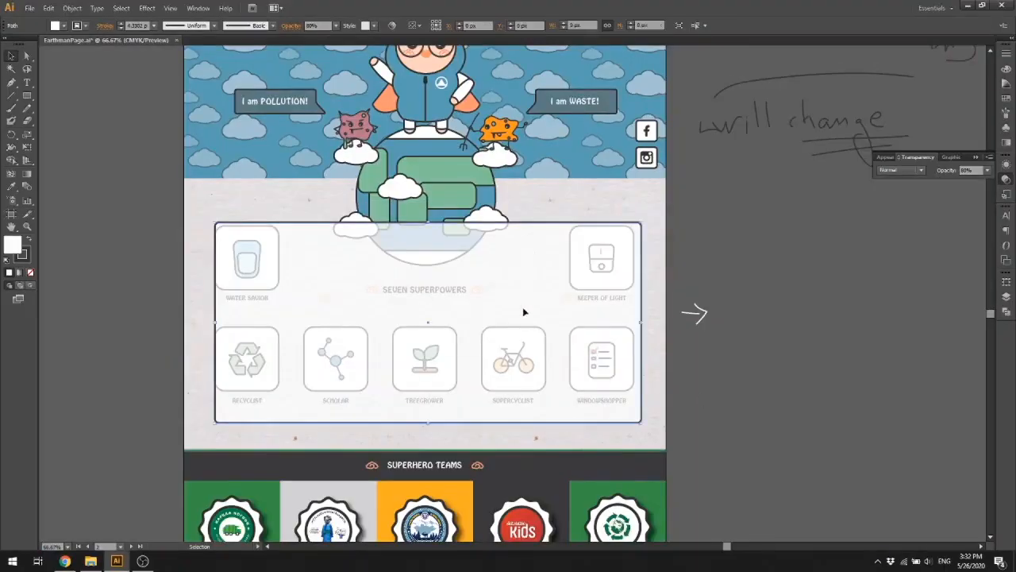
drag(640, 323, 564, 323)
drag(390, 222, 389, 274)
click(603, 312)
click(322, 371)
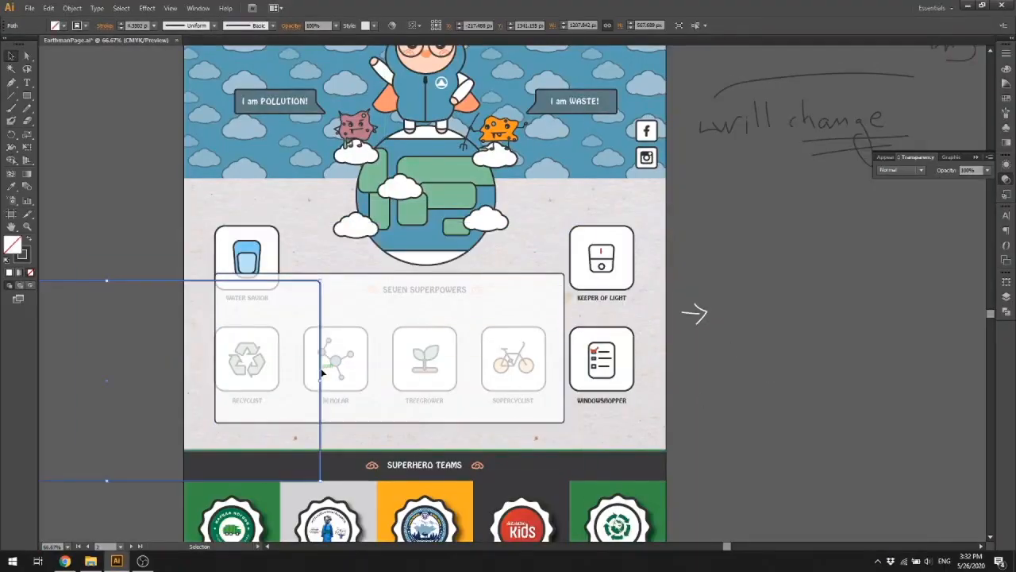
key(ctrl+z)
key(ctrl+z)
- Delete the translucent white panel and its outline frame covering the Seven Superpowers icons
key(Delete)
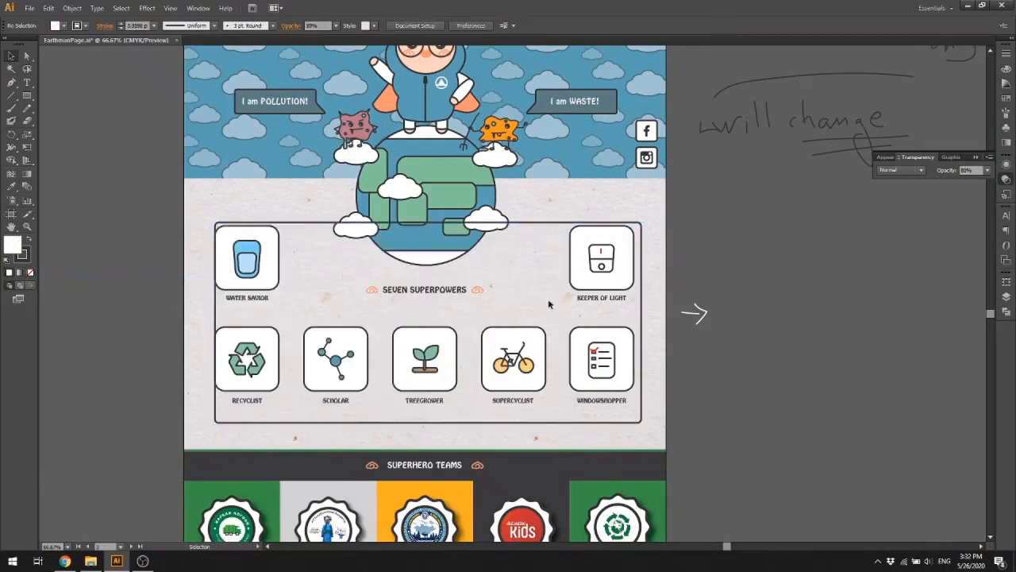
click(641, 316)
key(Delete)
- Draw an unfilled circle about 504 px in diameter on the empty canvas beside the page
drag(750, 457, 701, 464)
scroll(719, 462, up, 1)
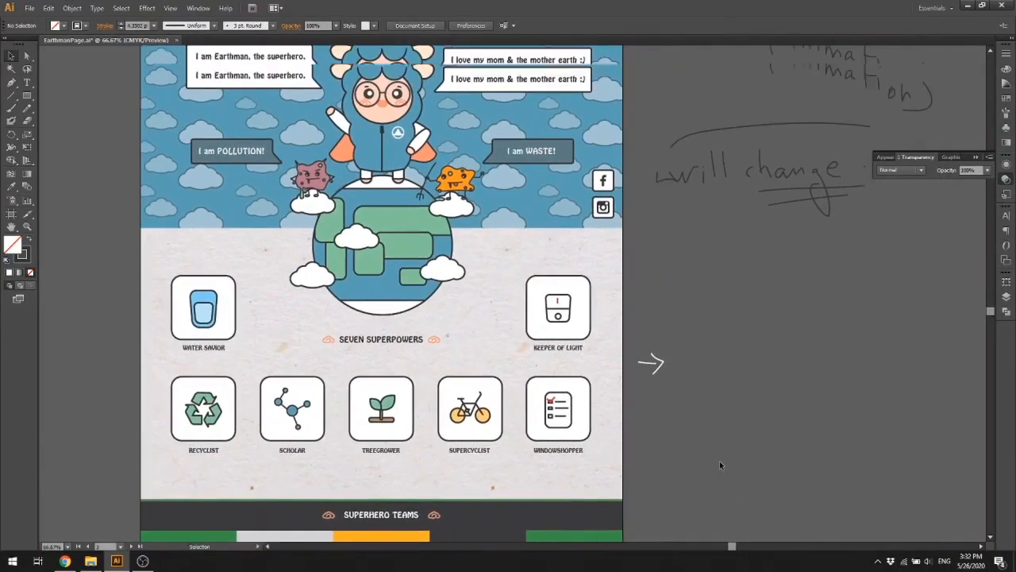
scroll(720, 462, down, 2)
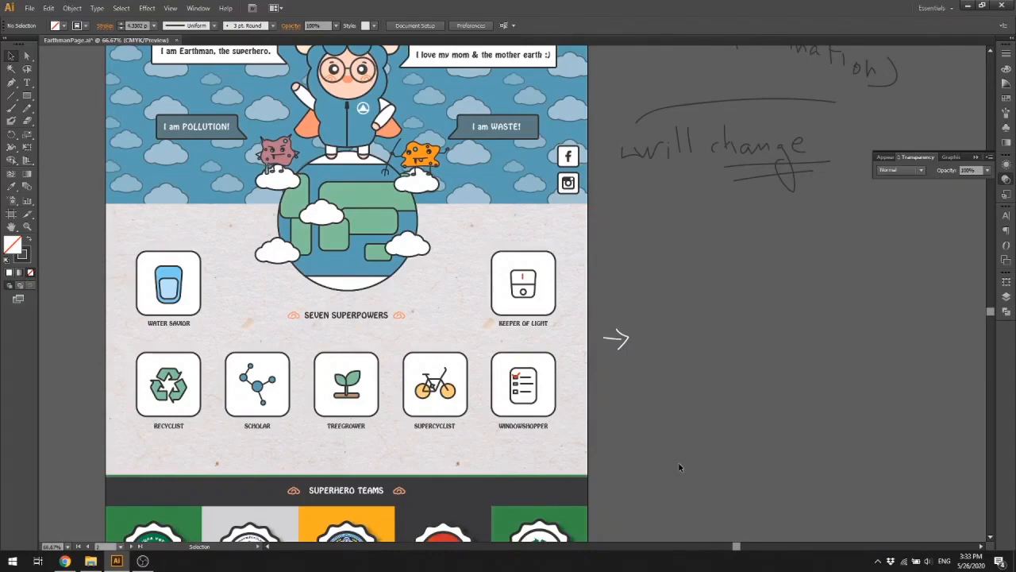
drag(665, 389, 702, 425)
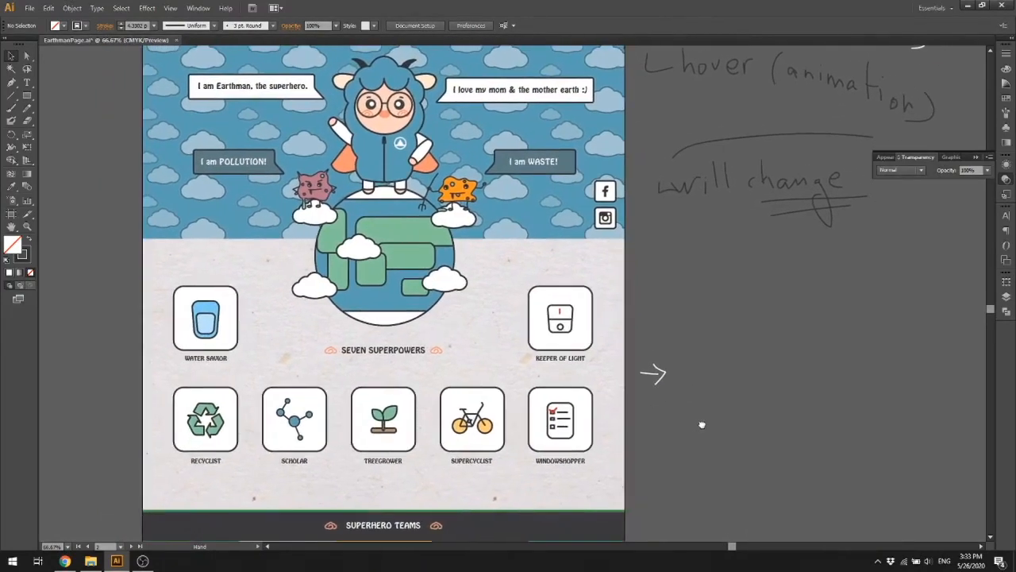
mouse_move(27, 95)
mouse_down()
mouse_move(79, 108)
mouse_move(77, 121)
mouse_up()
drag(716, 275, 880, 453)
click(11, 56)
click(786, 397)
mouse_move(806, 455)
mouse_down()
mouse_move(381, 341)
mouse_move(830, 362)
mouse_move(841, 372)
mouse_move(845, 453)
mouse_move(790, 424)
mouse_up()
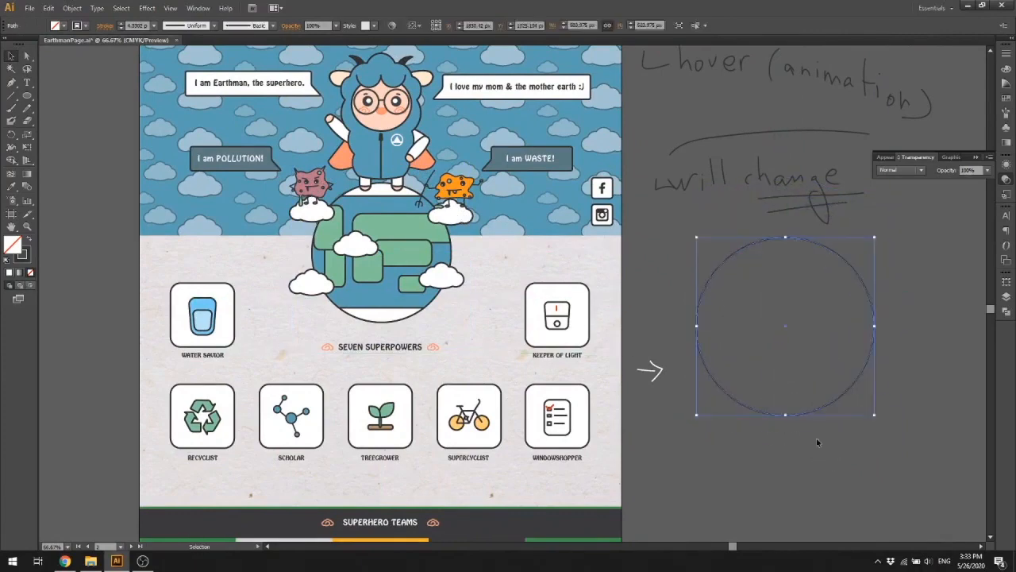
- Thicken the circle's stroke into a wide ring, expand its fill and stroke into shapes, and nudge it into place
click(120, 23)
click(762, 381)
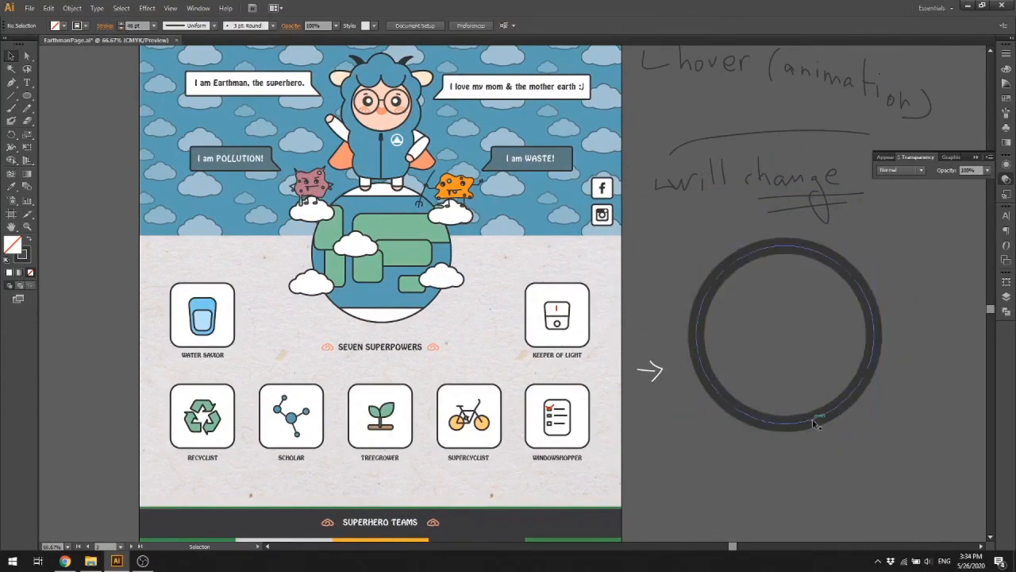
click(813, 419)
click(72, 7)
click(80, 91)
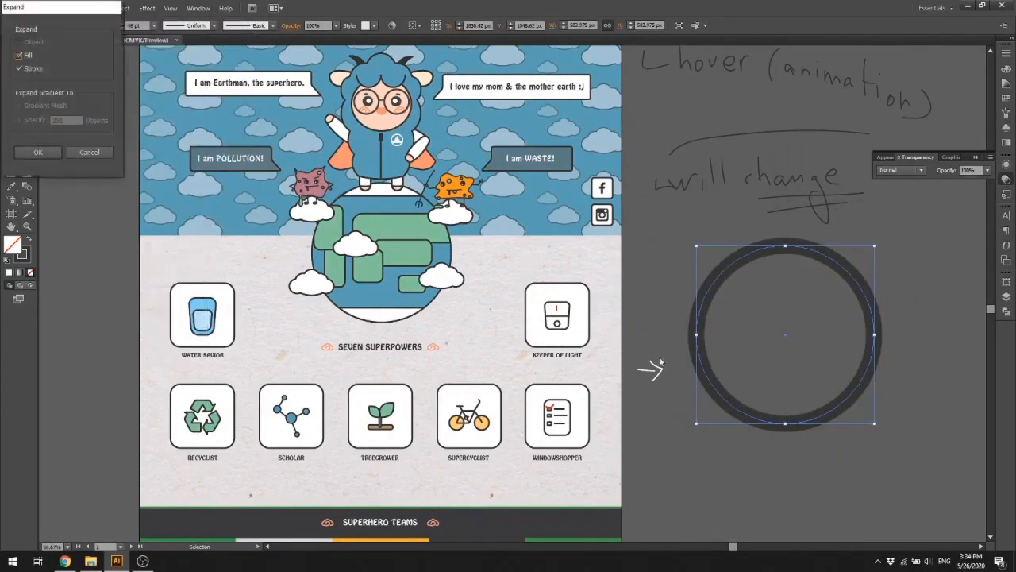
key(Return)
click(807, 438)
drag(806, 431, 848, 421)
- Draw a small solid dark circle centred on the lowest point of the ring
key(p)
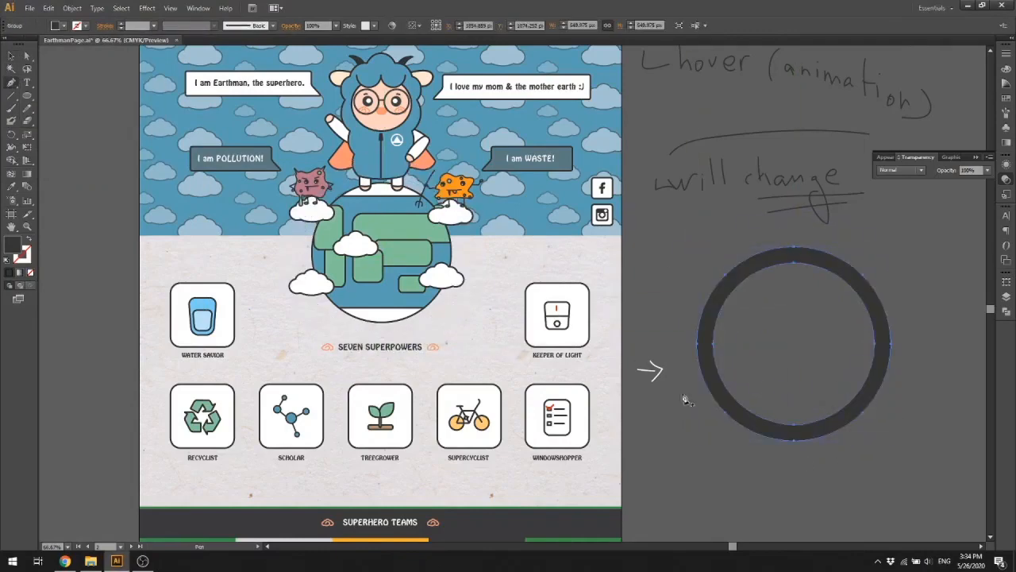
click(27, 96)
drag(27, 95, 82, 120)
mouse_move(794, 427)
mouse_down()
mouse_move(820, 451)
mouse_move(809, 433)
mouse_move(854, 426)
mouse_up()
key(v)
click(824, 454)
click(818, 449)
- Duplicate the small circle along both sides of the ring's lower half to make seven circles in total
alt+drag(854, 426, 878, 383)
click(849, 489)
alt+drag(746, 417, 706, 329)
alt+drag(878, 383, 888, 329)
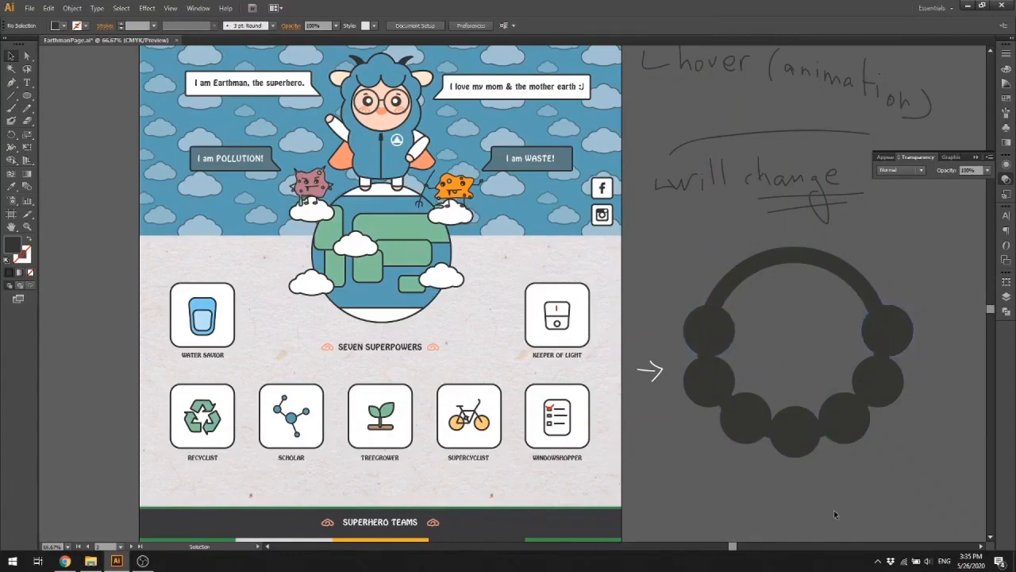
- Nudge the ring's upper-left small circle slightly outward to balance it with the one on the opposite side
scroll(835, 512, down, 1)
drag(692, 325, 688, 326)
drag(892, 326, 693, 325)
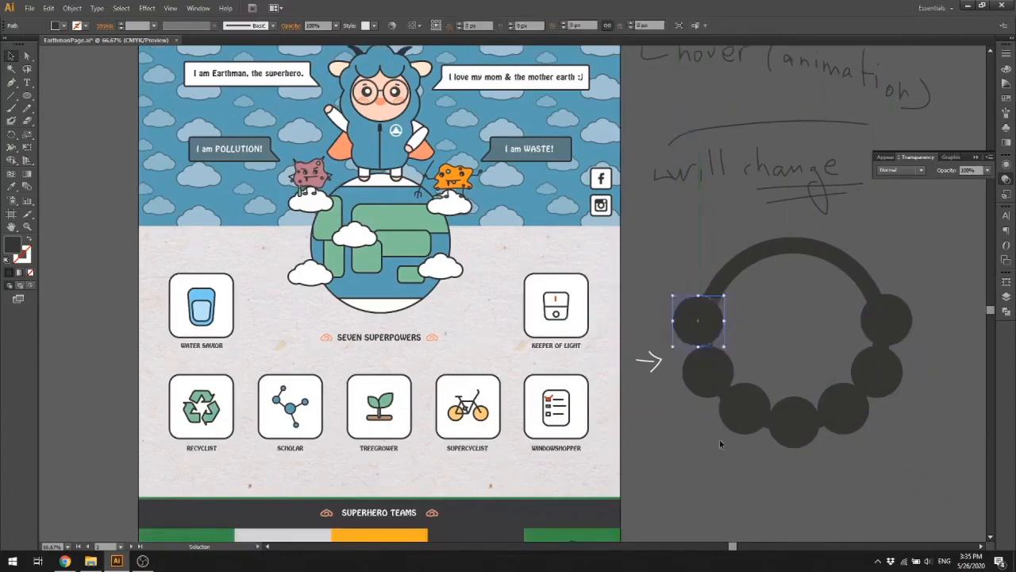
drag(715, 378, 717, 384)
click(830, 247)
click(854, 481)
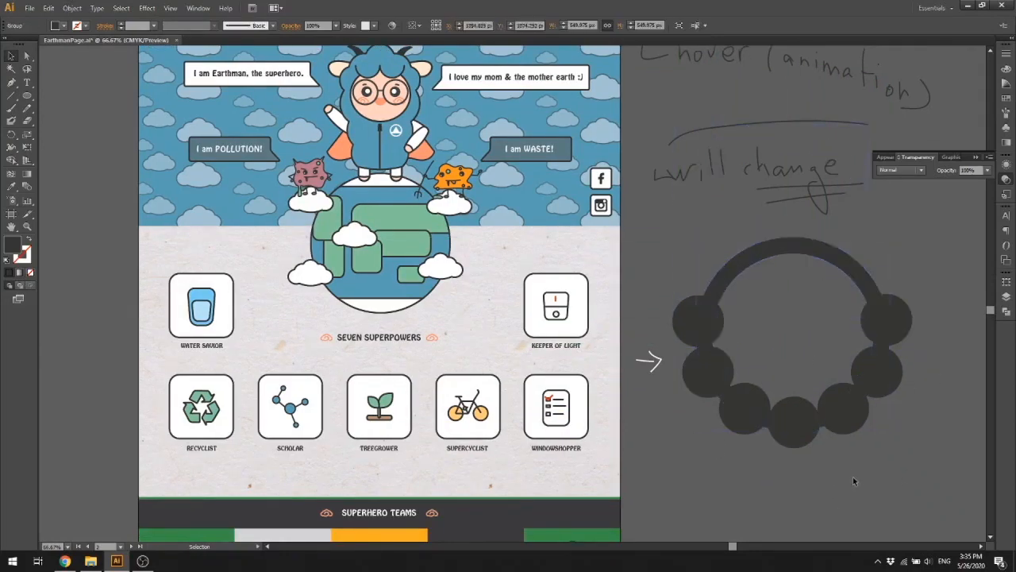
- Place a smaller copy of the Water Savior cup icon in the ring's upper-left circle and lock it
click(856, 442)
drag(856, 443, 818, 449)
drag(164, 313, 670, 315)
key(ctrl+2)
- Select the seven small circles and apply the Keeper of Light box's white fill and dark outline with the Eyedropper
drag(645, 461, 851, 332)
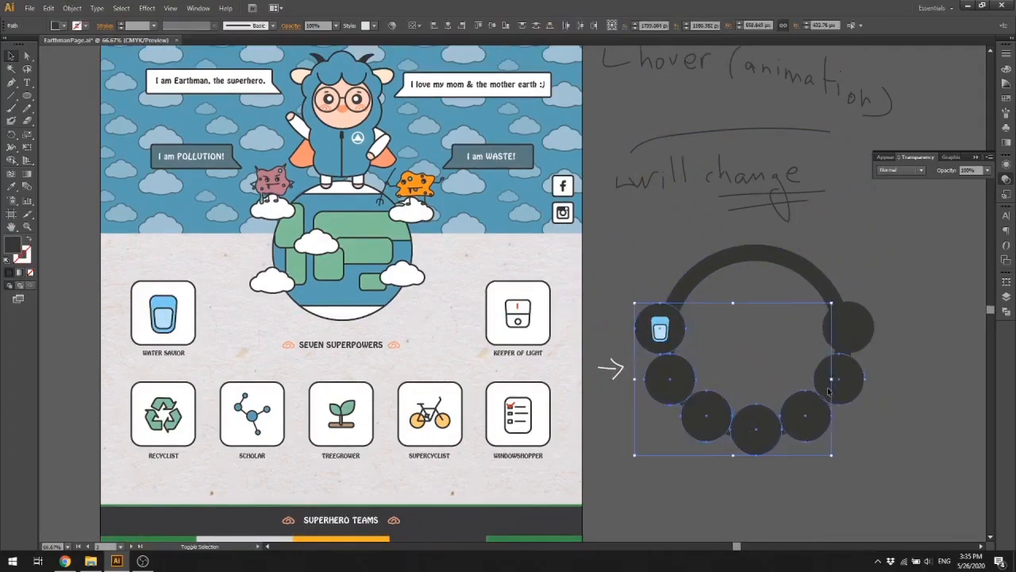
key(i)
click(501, 305)
click(647, 527)
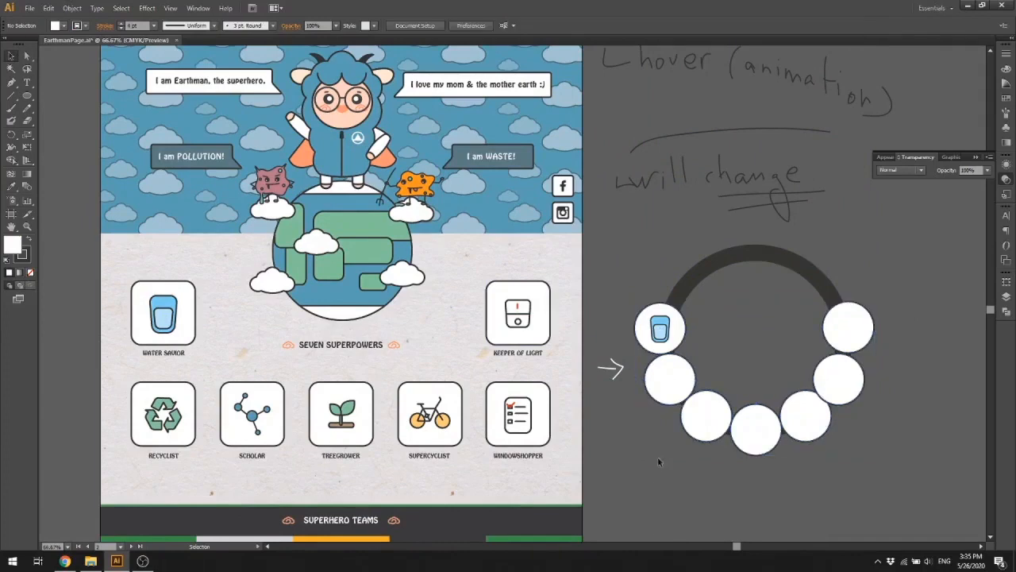
click(669, 399)
click(694, 479)
click(675, 393)
shift+click(834, 385)
click(809, 451)
drag(806, 429, 805, 431)
click(810, 451)
drag(762, 484, 829, 475)
- Try placing the whole ring with its seven circles around the globe on the page
drag(921, 456, 714, 278)
drag(739, 332, 327, 247)
key(ctrl+z)
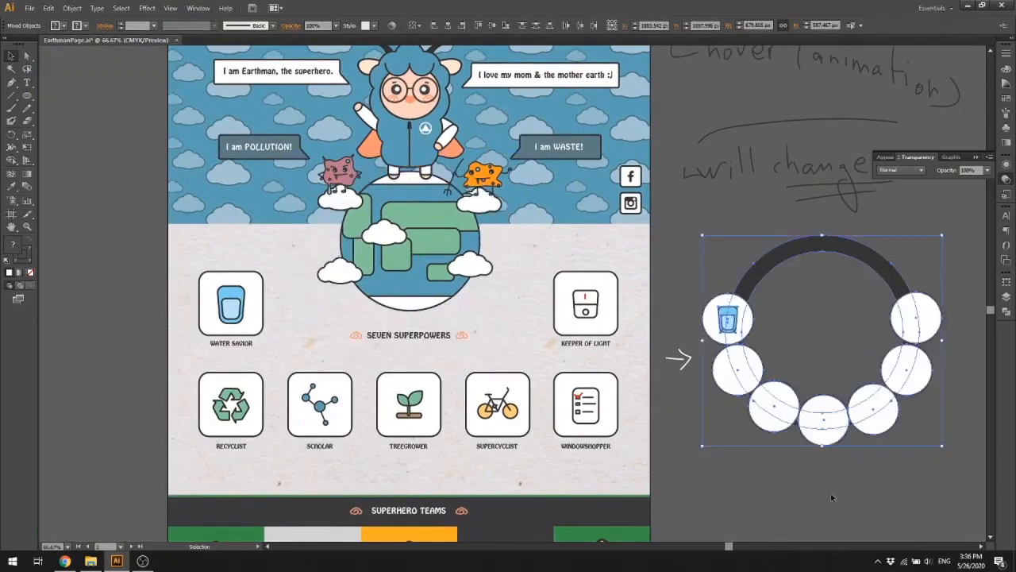
- Try to scale down the ring's upper-left circle around the cup icon
click(831, 493)
drag(831, 493, 738, 487)
click(638, 311)
drag(661, 287, 652, 297)
click(700, 309)
key(ctrl+z)
click(656, 318)
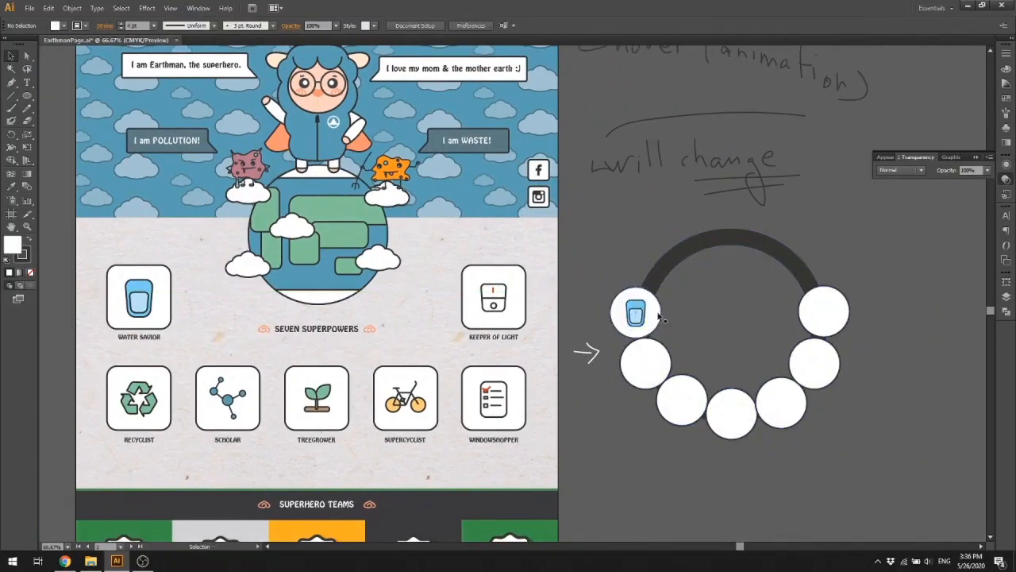
- Delete the small white circles from around the dark ring, leaving the ring and the cup icon
shift+click(682, 400)
key(Delete)
click(785, 404)
key(Delete)
click(778, 413)
- Try a vertical Pen line from the ring's centre to below its lower edge, and delete it
click(11, 82)
click(70, 84)
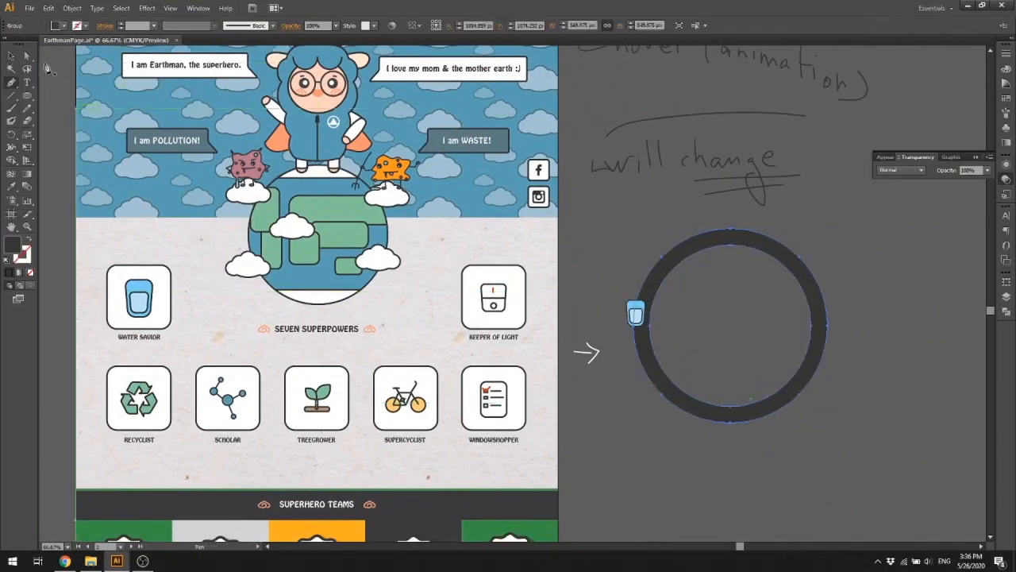
click(731, 324)
click(730, 461)
key(v)
click(750, 457)
click(731, 451)
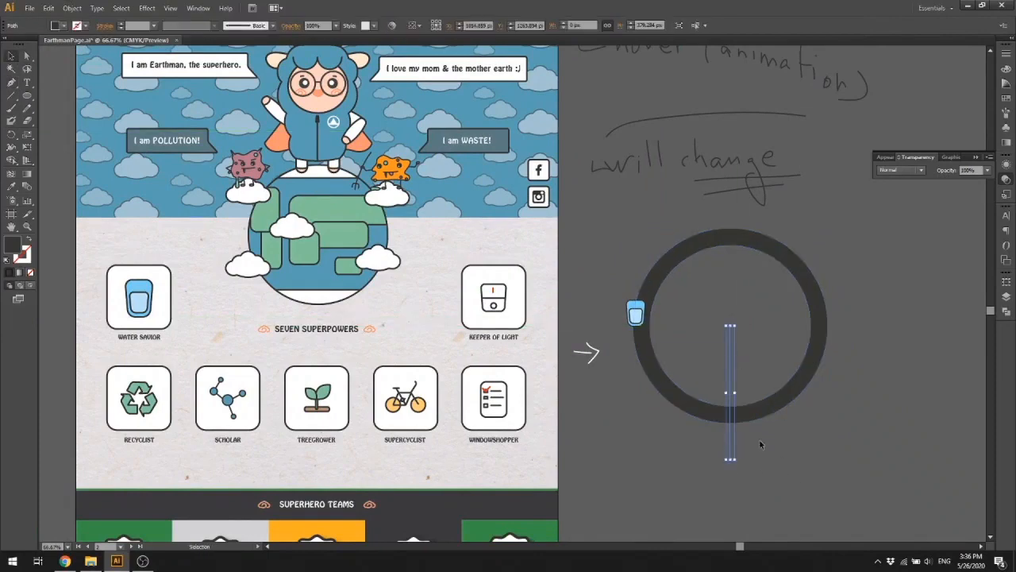
key(Delete)
- Draw a narrow dark rectangle across the ring's bottom and centre it horizontally on the ring
click(28, 94)
drag(30, 95, 67, 95)
mouse_move(716, 365)
mouse_down()
mouse_move(747, 446)
mouse_move(729, 434)
mouse_up()
key(v)
drag(699, 461, 905, 355)
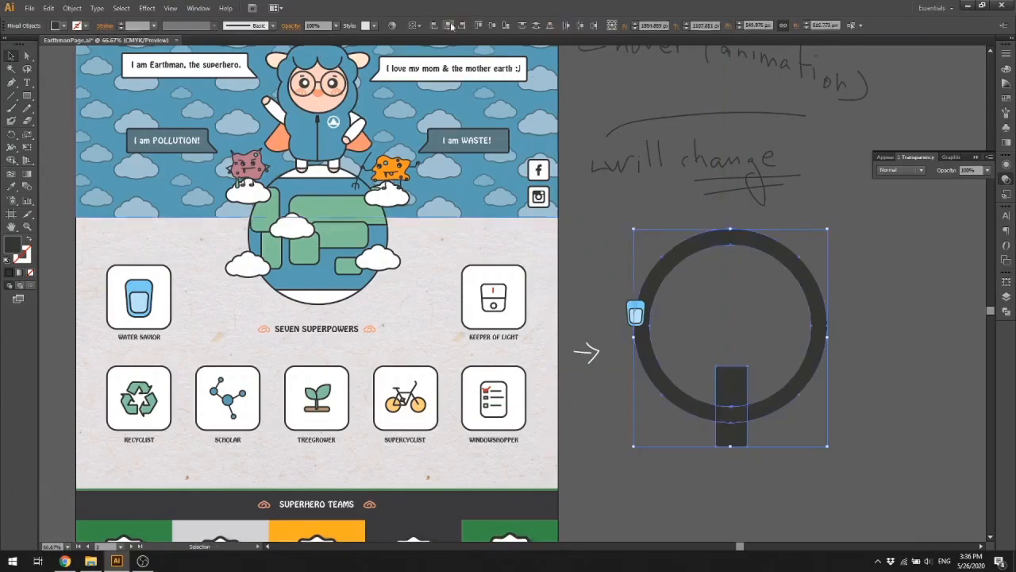
- Try widening the rectangle, and undo the rectangle edits back to the plain ring
drag(919, 390, 740, 483)
click(740, 483)
drag(731, 436, 842, 464)
key(ctrl+z)
click(847, 466)
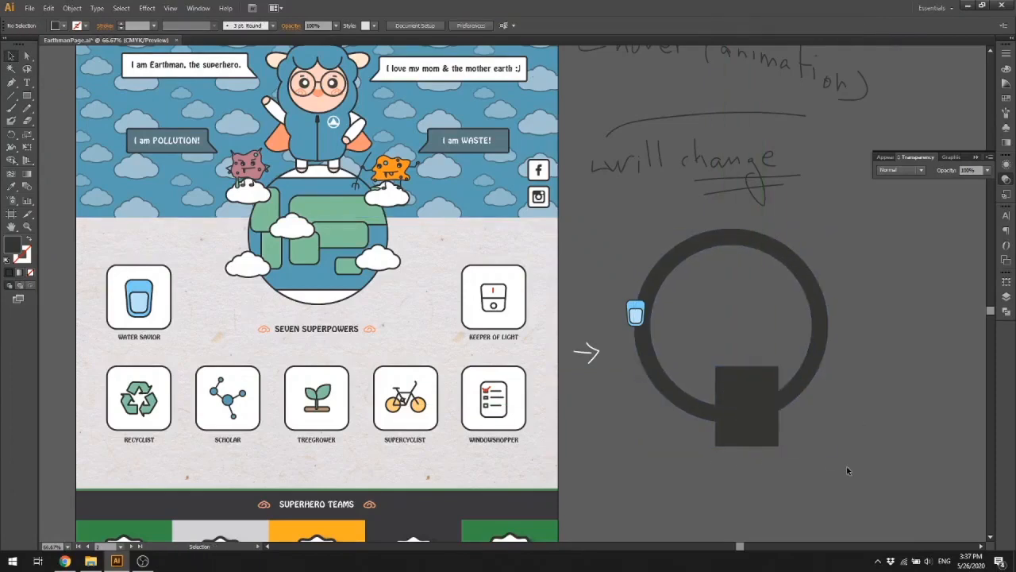
key(ctrl+z)
key(ctrl+z)
key(ctrl+z)
key(ctrl+z)
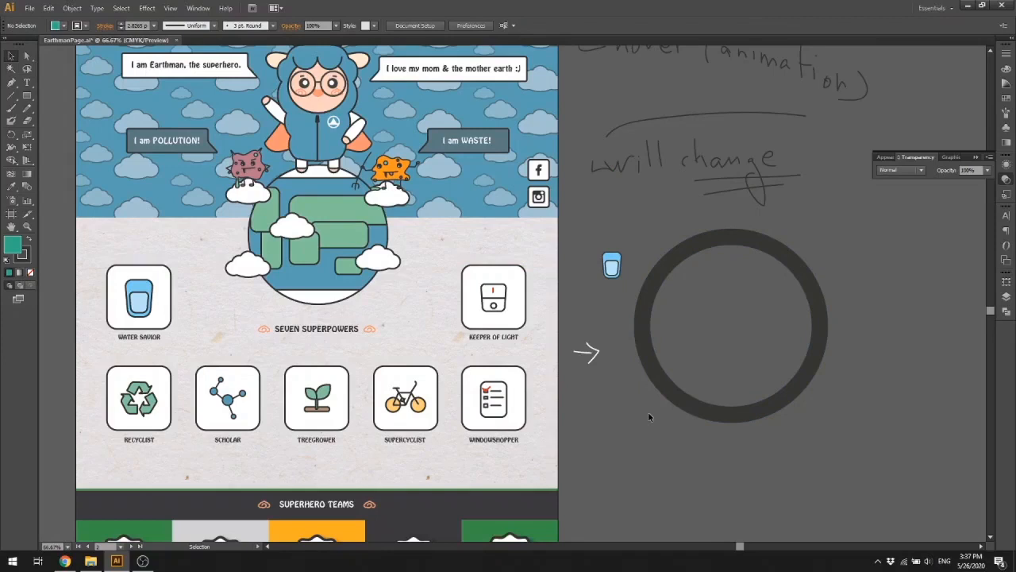
click(692, 404)
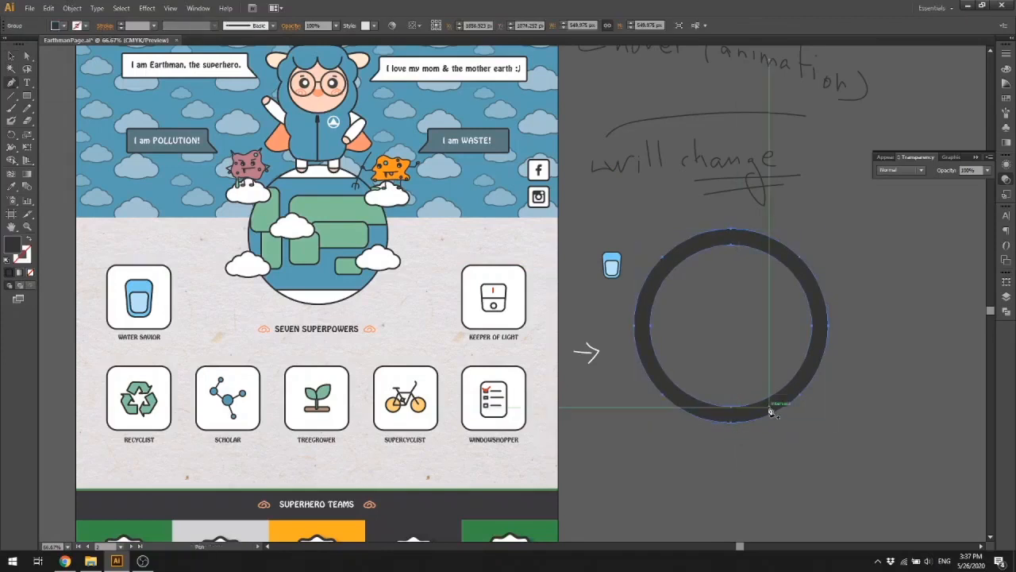
- Switch to Chrome and search Google for "how to draw color wheel illustrator"
key(alt+Tab)
click(143, 9)
text(how to draw co)
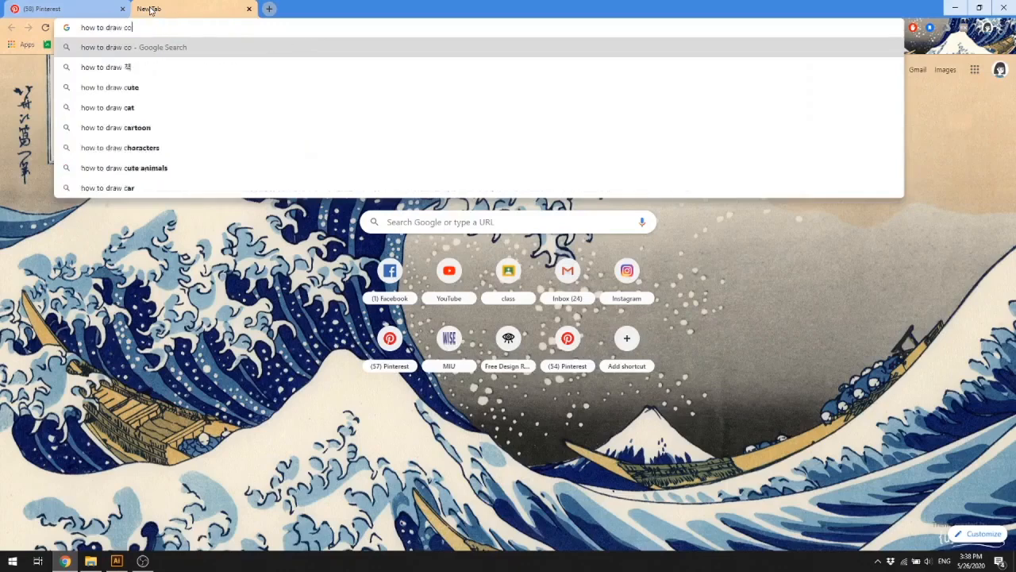
text(lor whe)
key(Down)
key(Return)
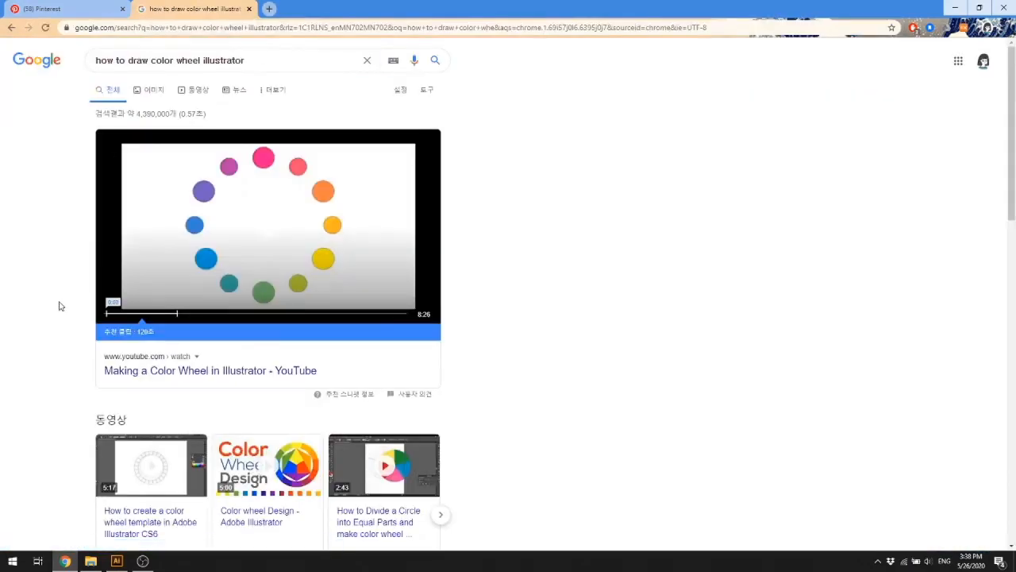
- Open the video "How to create a color wheel template in Adobe Illustrator CS6" and skip ahead to how the dividing lines are rotated
scroll(59, 306, down, 2)
click(143, 389)
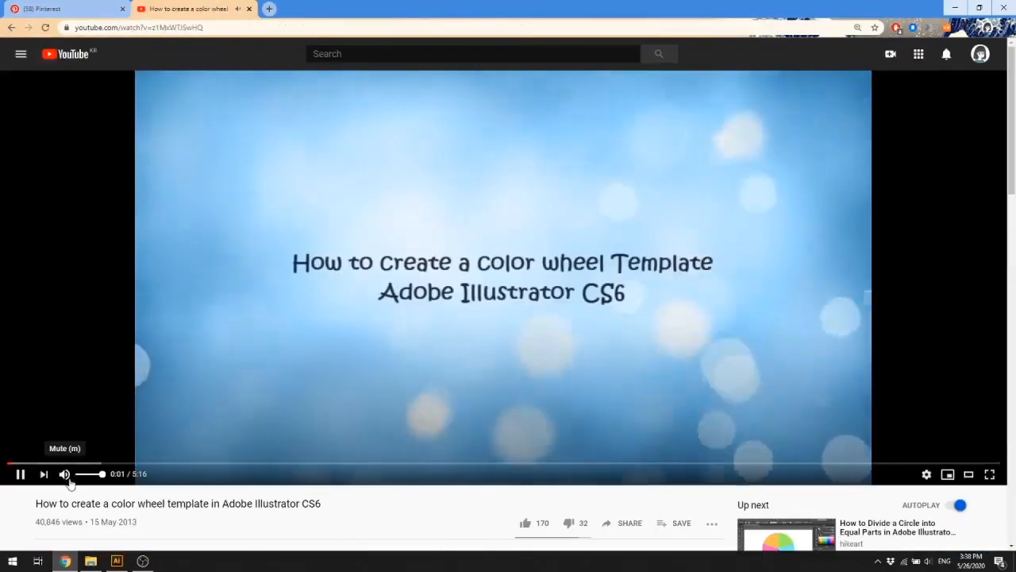
click(86, 463)
key(Right)
key(Right)
key(Right)
key(Right)
key(Right)
key(Right)
key(Right)
key(Right)
key(Right)
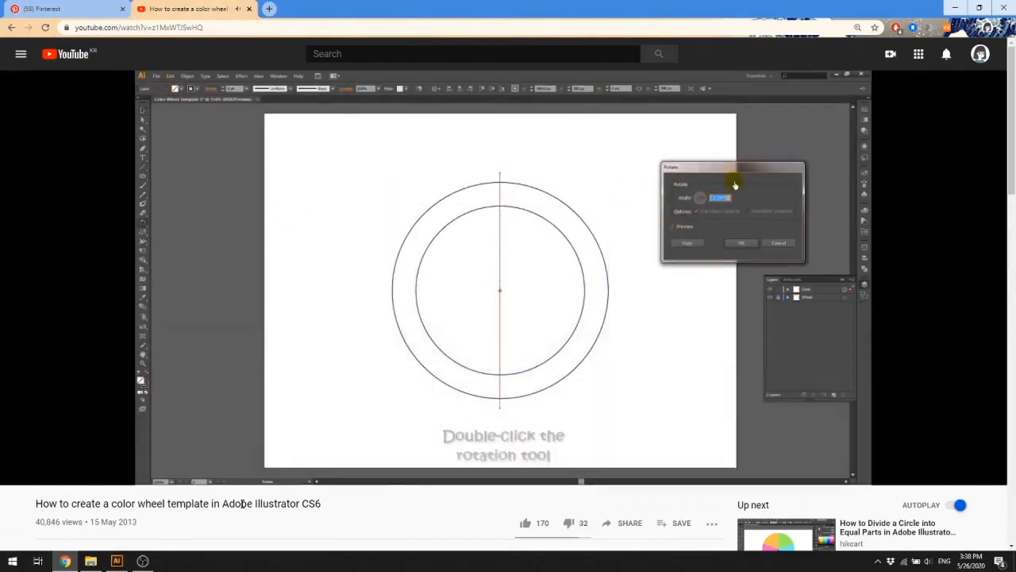
key(Right)
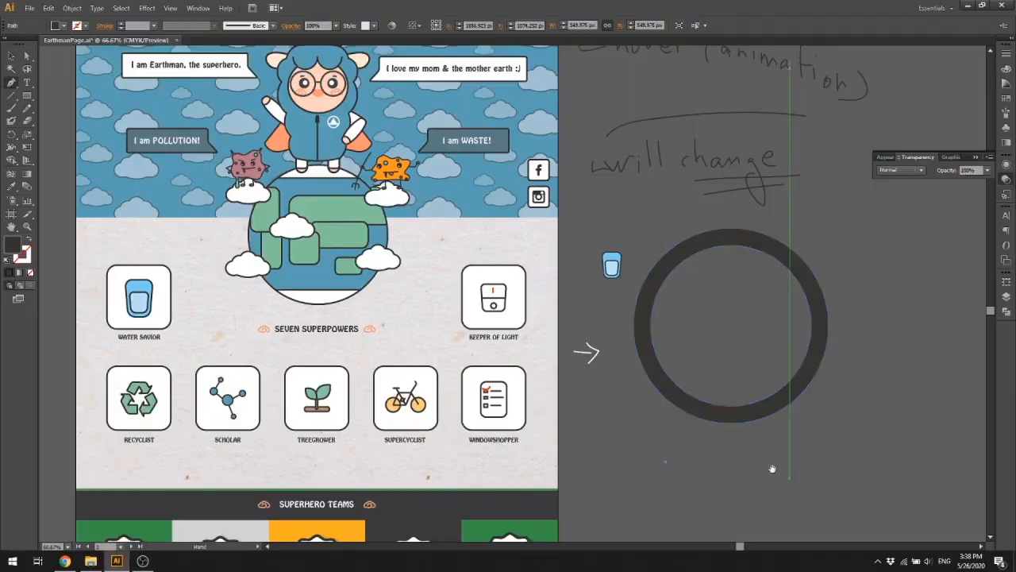
- Back in Illustrator, draw a vertical 2 pt line about 724 px long through the ring's centre, extending past both edges
drag(771, 469, 741, 476)
click(12, 56)
click(715, 463)
click(702, 451)
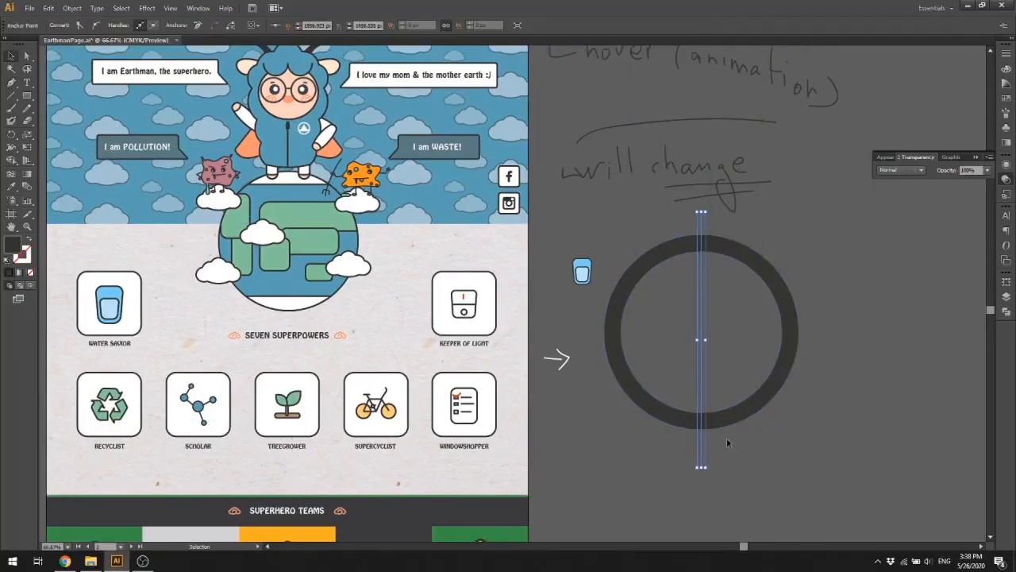
click(697, 368)
right_click(702, 359)
mouse_move(794, 498)
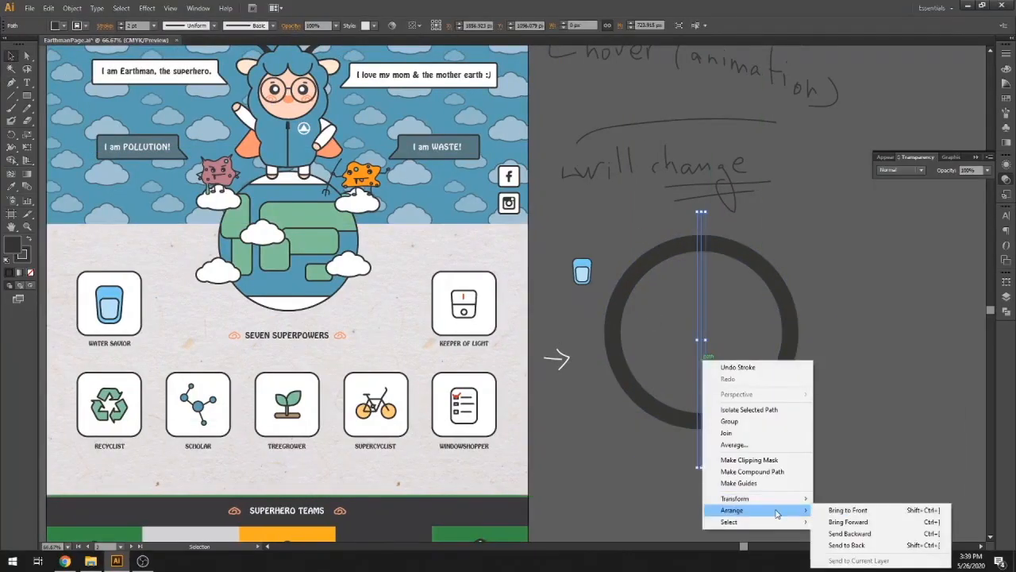
click(861, 436)
key(Escape)
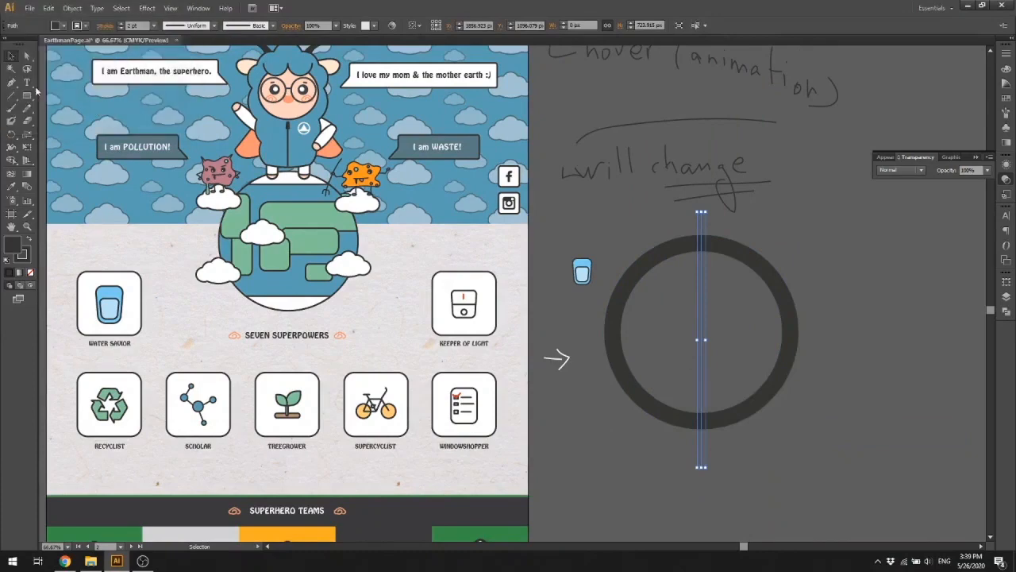
right_click(704, 336)
mouse_move(771, 477)
click(847, 421)
click(142, 166)
- Make a rotated copy of the vertical line and repeat the rotation to fan lines around its midpoint
right_click(702, 340)
click(850, 417)
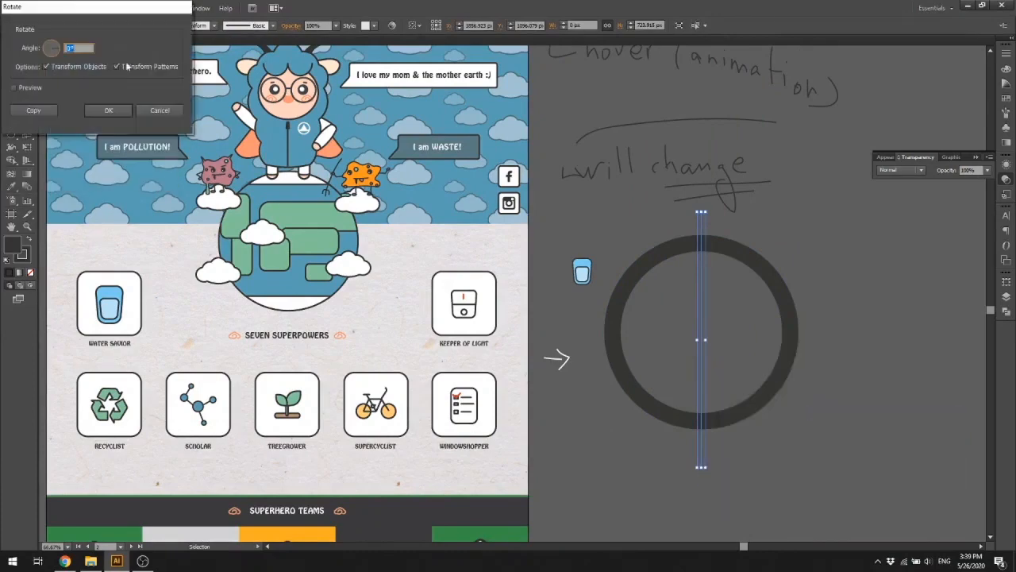
click(33, 111)
key(ctrl+d)
key(ctrl+d)
key(ctrl+d)
key(ctrl+d)
key(ctrl+d)
key(ctrl+d)
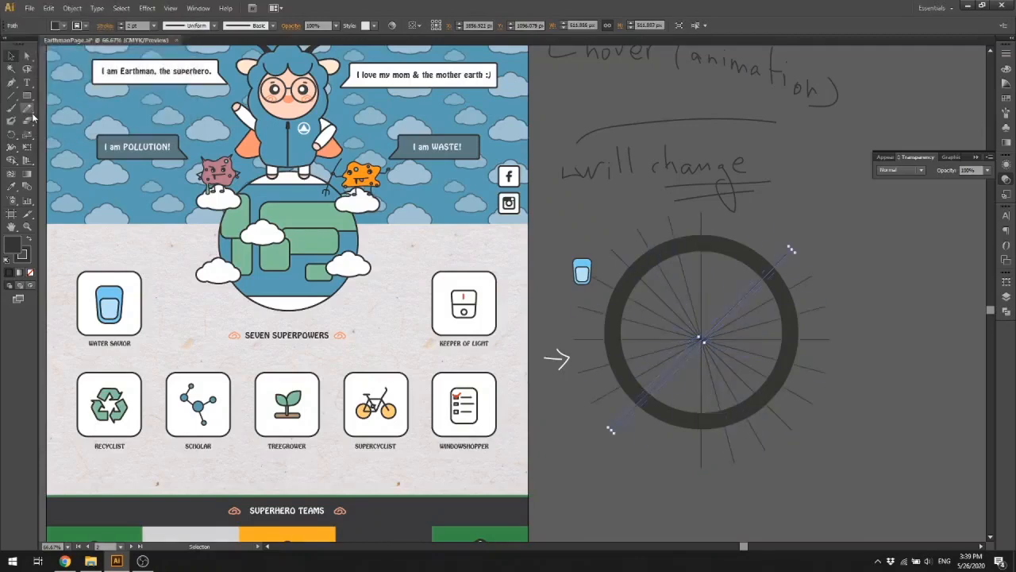
click(723, 476)
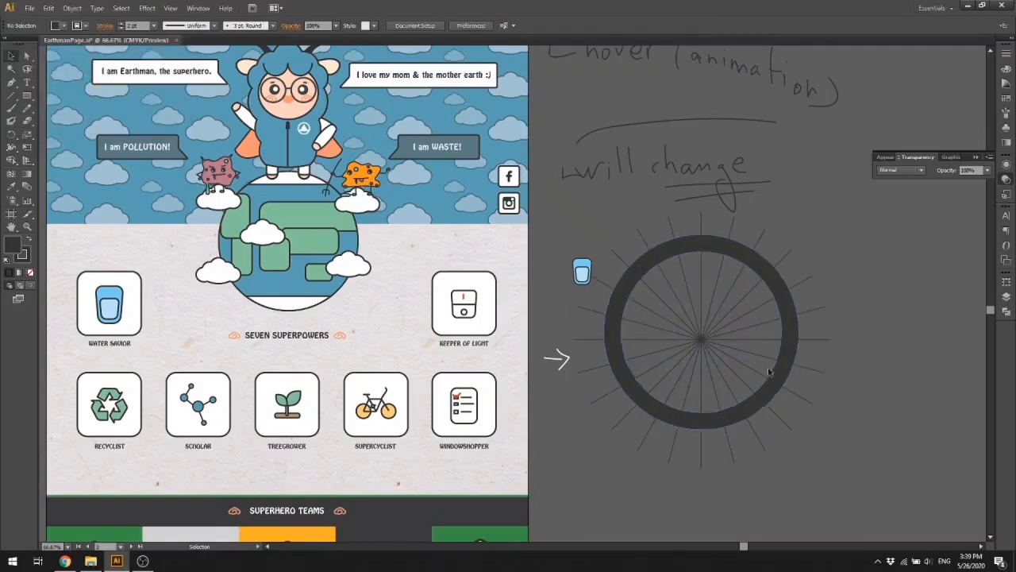
- Undo the rotated copies back to the single vertical line
key(ctrl+z)
key(ctrl+z)
key(ctrl+z)
key(ctrl+z)
key(ctrl+z)
key(ctrl+z)
key(ctrl+z)
key(ctrl+z)
key(ctrl+z)
key(ctrl+z)
key(ctrl+z)
- Make a copy of the vertical line rotated 20 degrees and repeat it to fan lines around the ring
right_click(701, 357)
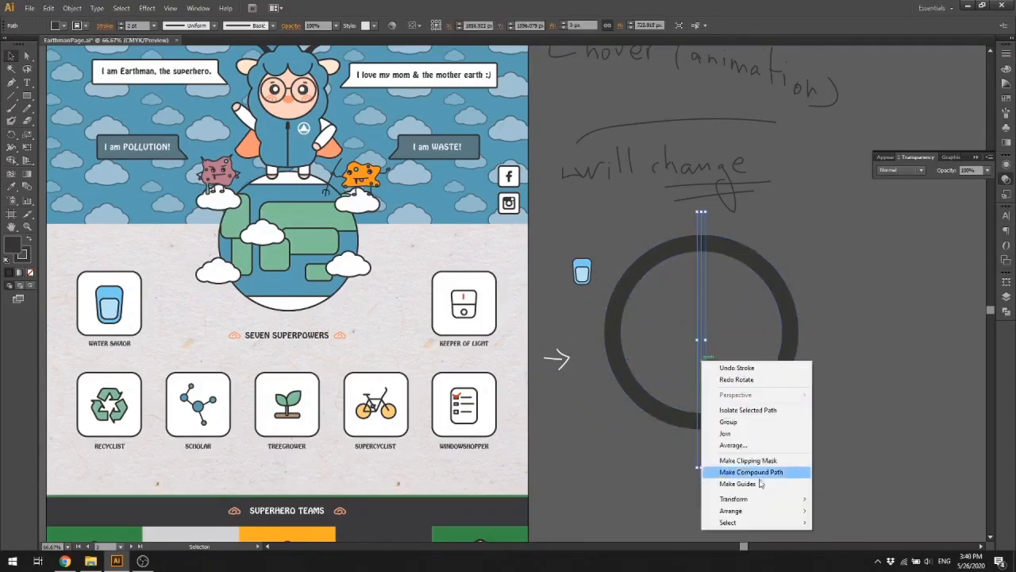
mouse_move(754, 499)
click(869, 434)
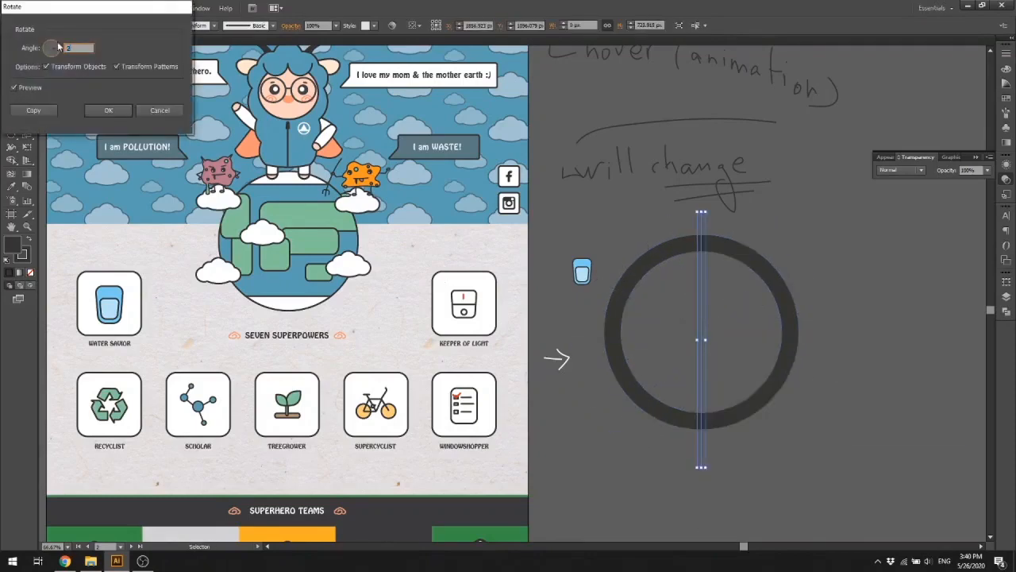
click(32, 111)
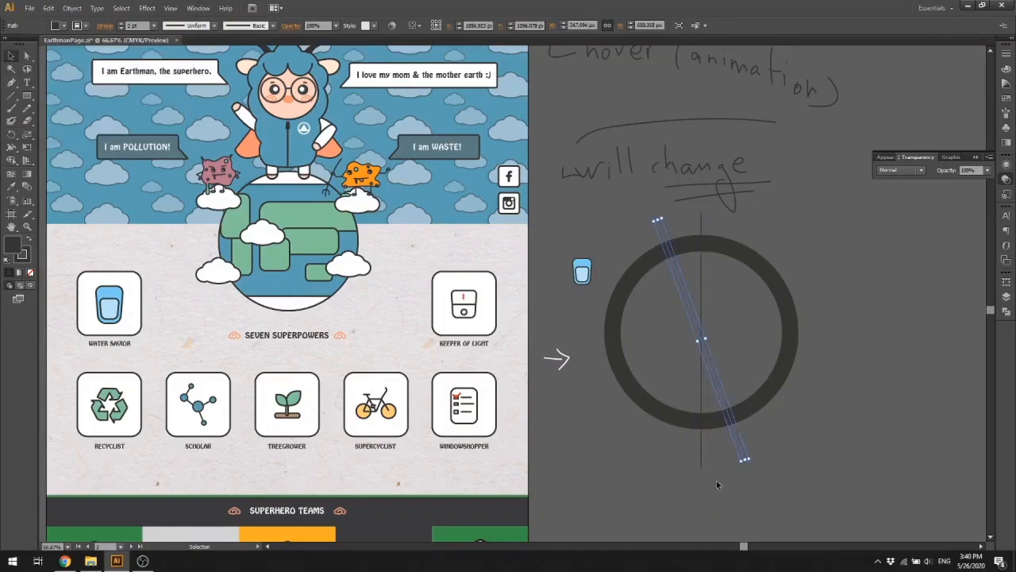
key(ctrl+d)
key(ctrl+d)
key(ctrl+d)
key(ctrl+d)
key(ctrl+d)
key(ctrl+d)
- Select the ring with all its fanned lines and try rotating them together clockwise
drag(823, 452, 612, 238)
drag(831, 212, 893, 287)
click(894, 287)
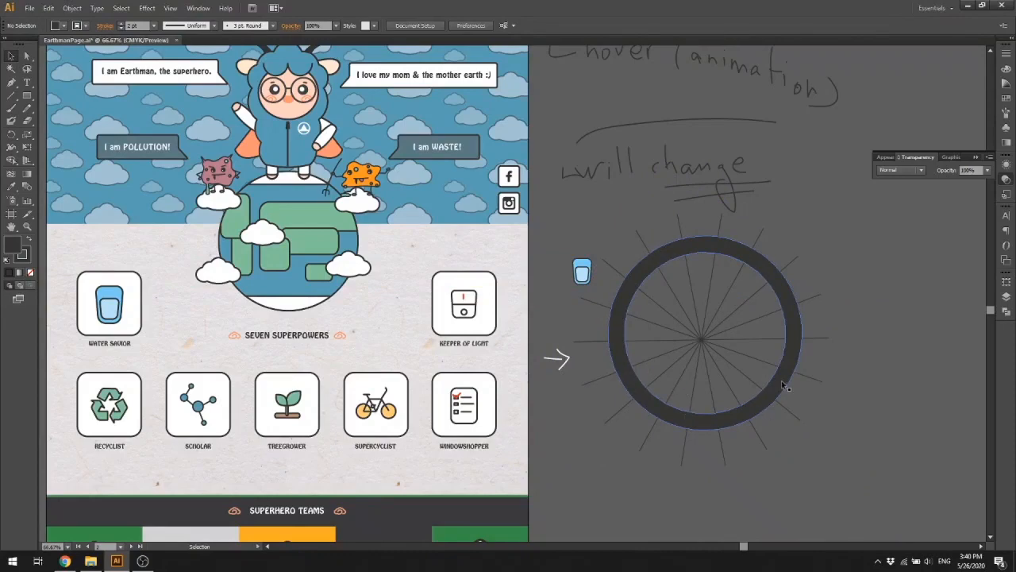
- Undo the group rotation and the 20-degree line copies, leaving only the vertical line
key(ctrl+z)
key(ctrl+z)
key(ctrl+z)
key(ctrl+z)
key(ctrl+z)
key(ctrl+z)
key(ctrl+z)
key(ctrl+z)
key(ctrl+z)
- Make a copy of the vertical line rotated 25 degrees and repeat it around the ring
right_click(701, 385)
mouse_move(786, 351)
click(834, 381)
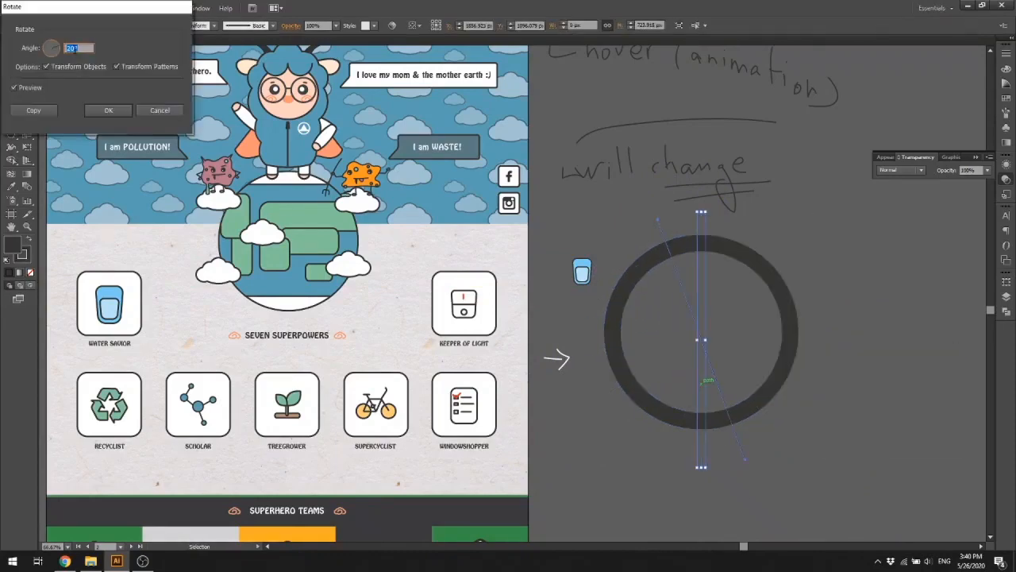
click(34, 110)
key(ctrl+d)
key(ctrl+d)
key(ctrl+d)
key(ctrl+d)
key(ctrl+d)
key(ctrl+d)
key(ctrl+d)
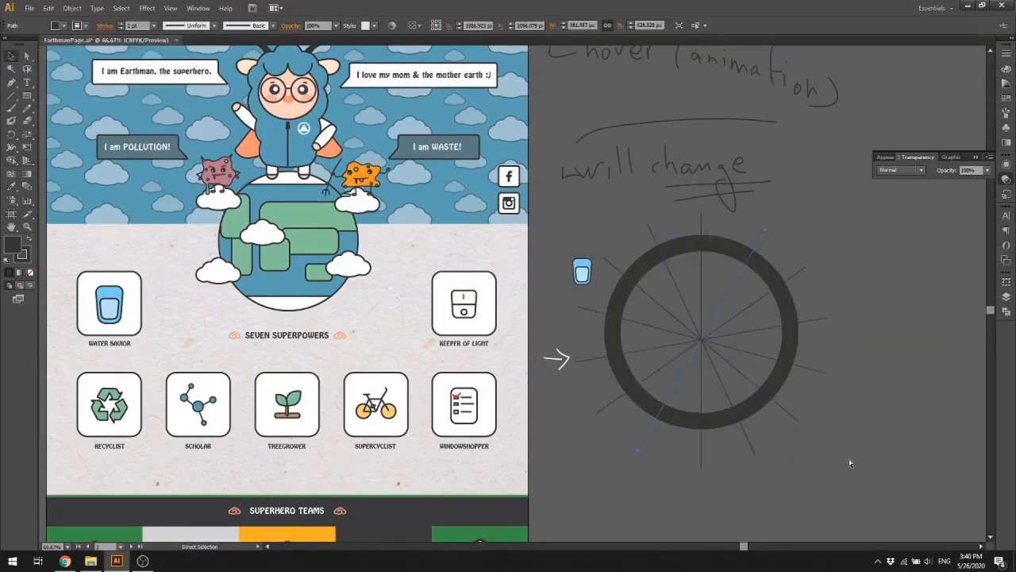
- Adjust the number of 25-degree copies, repeating the rotation until a line passes the vertical one
click(849, 462)
key(ctrl+z)
key(ctrl+d)
key(ctrl+d)
click(848, 459)
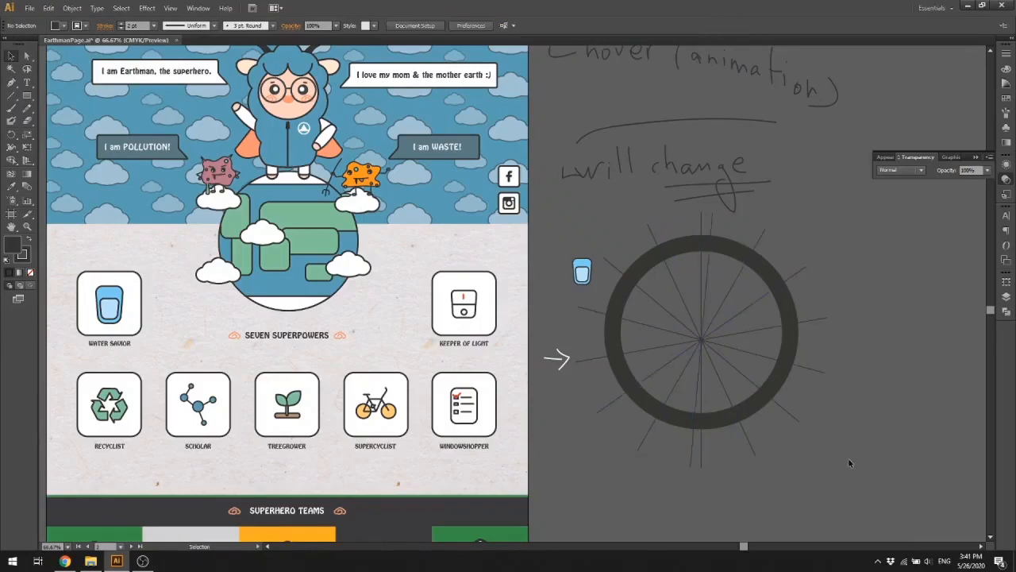
- Delete the surplus line beside the vertical one and try rotating the ring together with its lines
drag(709, 481, 685, 451)
key(Delete)
drag(849, 458, 636, 254)
drag(838, 225, 611, 236)
click(780, 433)
- Undo the rotation, deletion and 25-degree copies back to the ring with its single vertical line
key(ctrl+z)
key(ctrl+z)
key(ctrl+z)
key(ctrl+z)
key(ctrl+z)
key(ctrl+z)
key(ctrl+z)
key(ctrl+z)
key(ctrl+z)
key(ctrl+z)
key(ctrl+z)
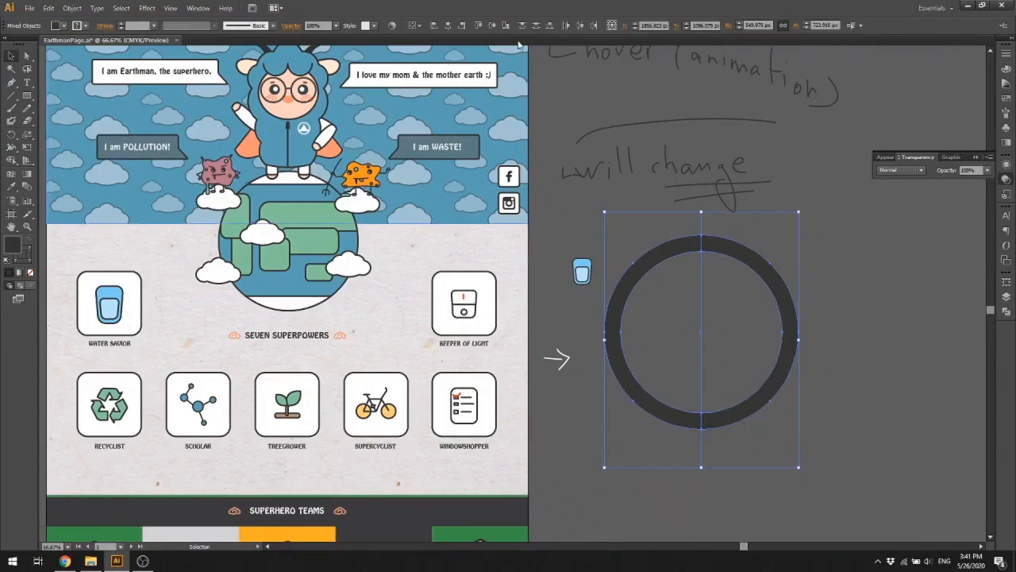
- Align the vertical line and the ring on their vertical centres and move both slightly down and to the right
click(493, 26)
drag(764, 402, 773, 419)
click(839, 431)
drag(839, 431, 635, 238)
drag(773, 420, 786, 413)
click(783, 386)
right_click(723, 372)
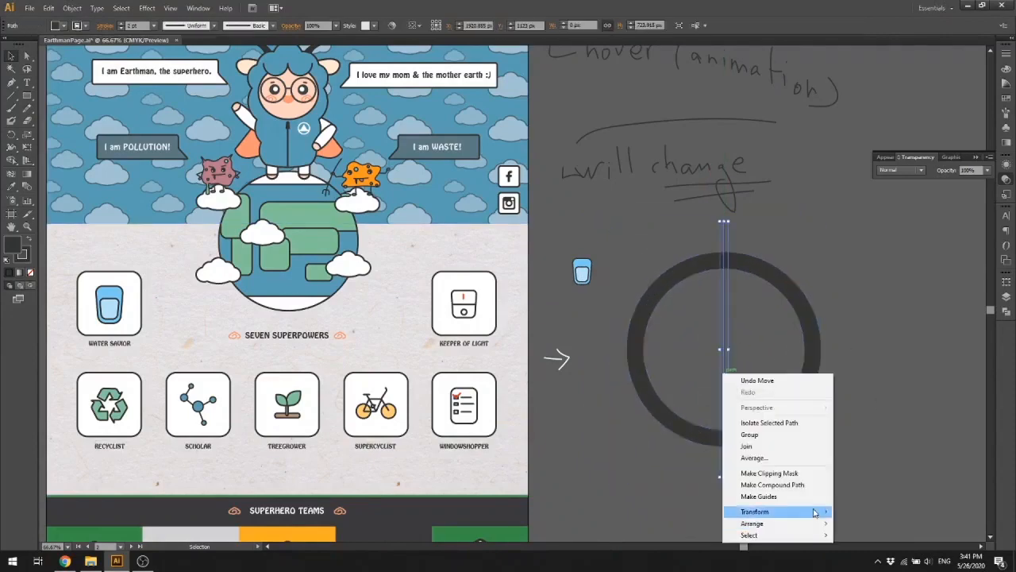
click(873, 458)
click(142, 167)
- Fan rotated copies of the vertical line evenly around the ring's centre until nine lines cross it
right_click(723, 336)
mouse_move(760, 469)
click(861, 497)
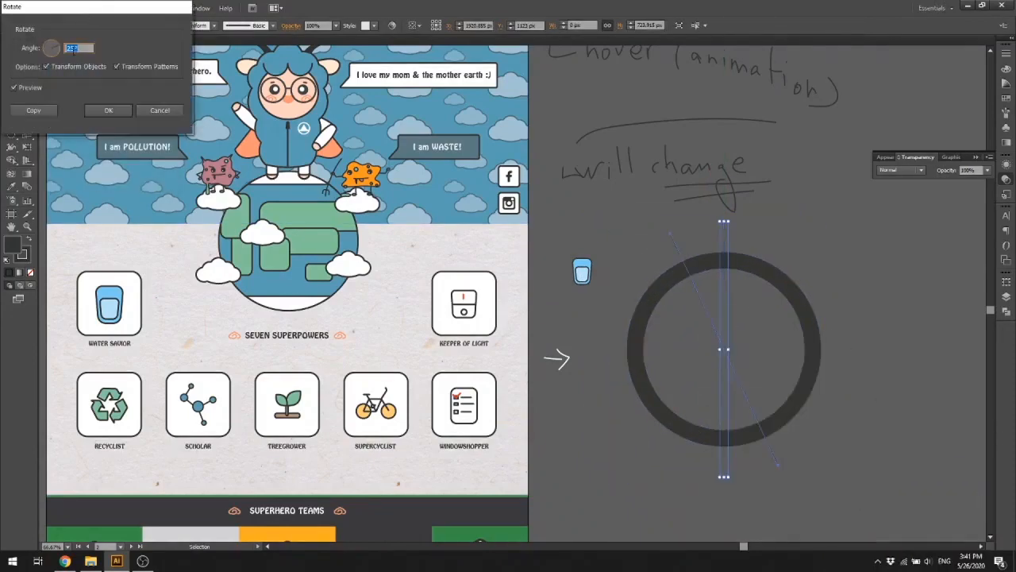
click(33, 110)
key(a)
drag(643, 433, 613, 259)
scroll(847, 484, right, 1)
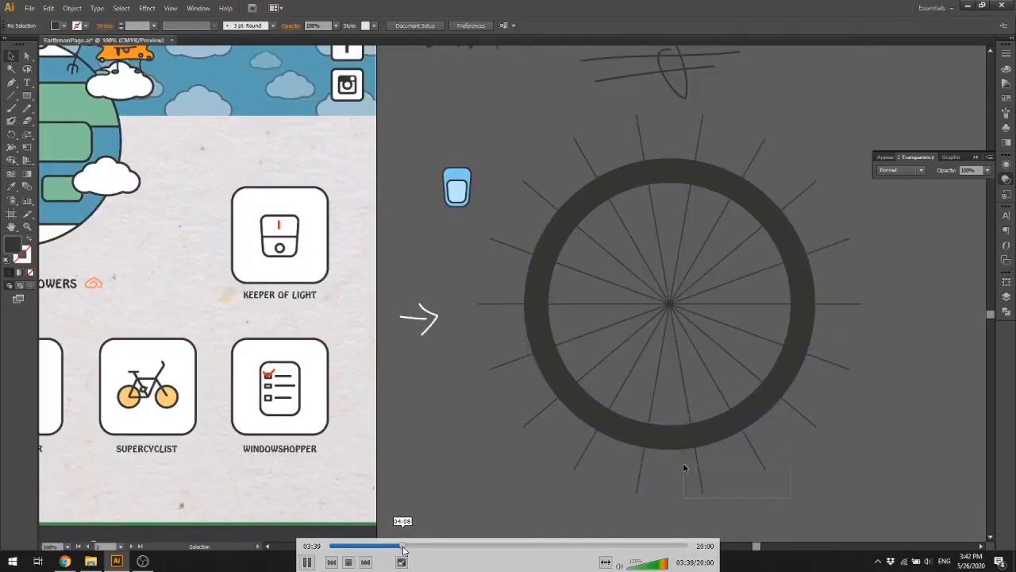
drag(404, 547, 411, 547)
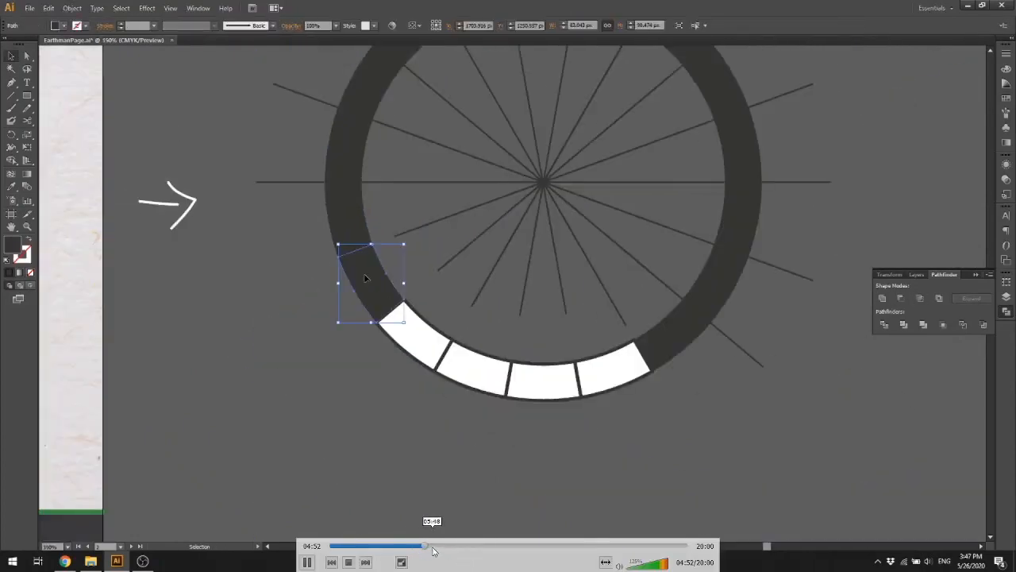
click(433, 550)
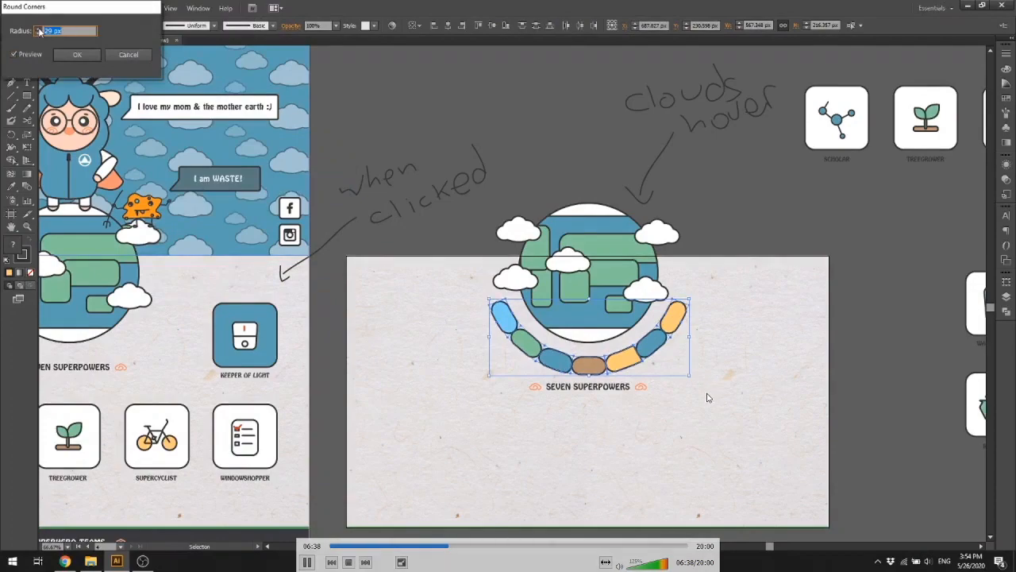
click(456, 546)
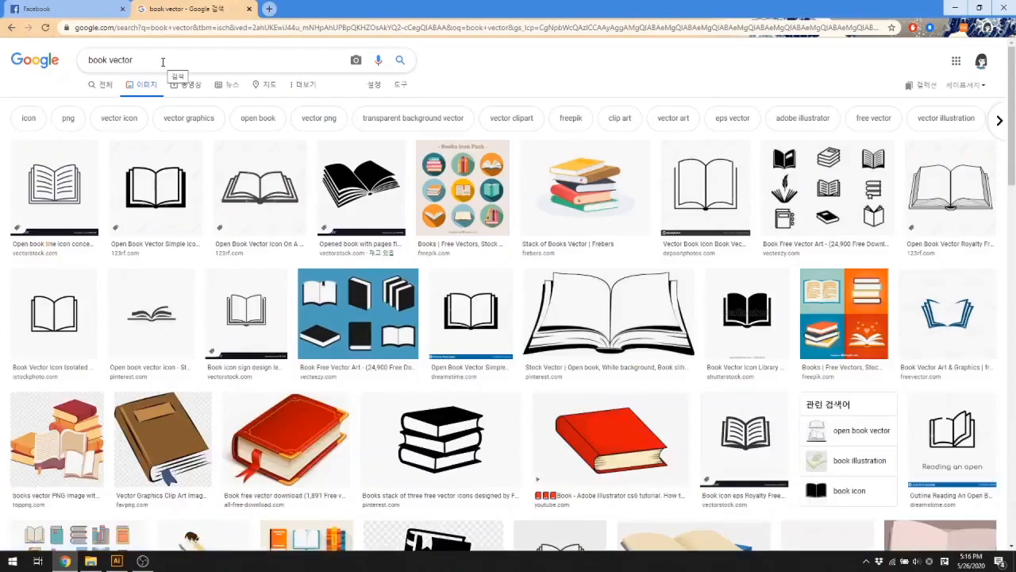
- Refine the Google image search to "book vector icon" and look through the results for book icon references
click(160, 61)
text(icon)
key(Return)
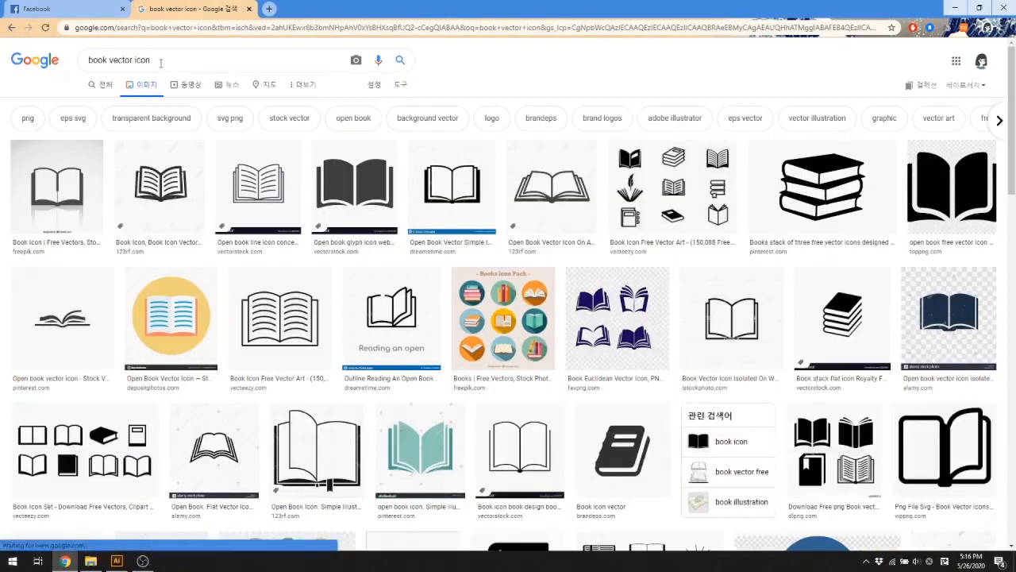
scroll(433, 379, down, 2)
scroll(434, 378, down, 5)
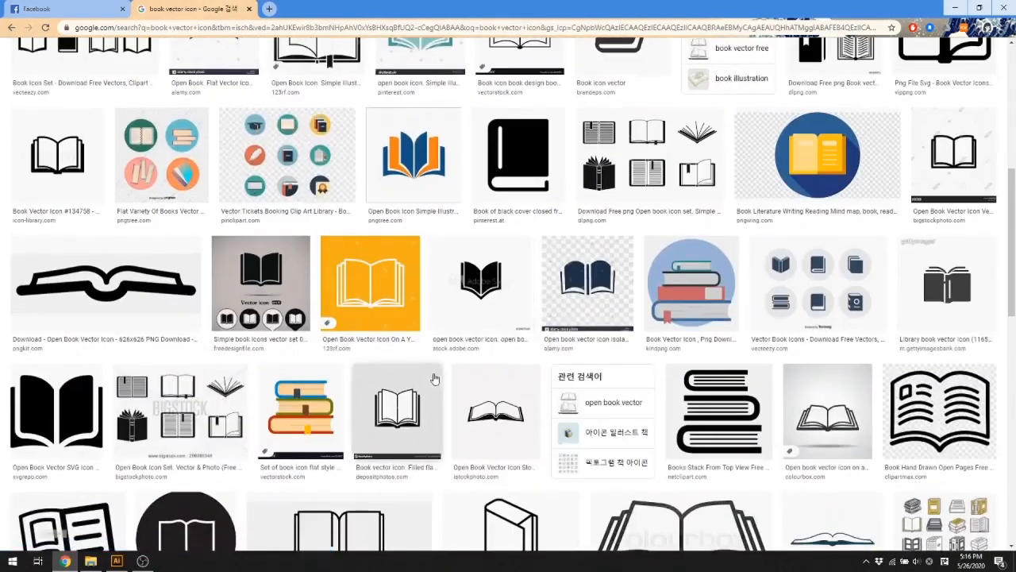
scroll(435, 375, down, 2)
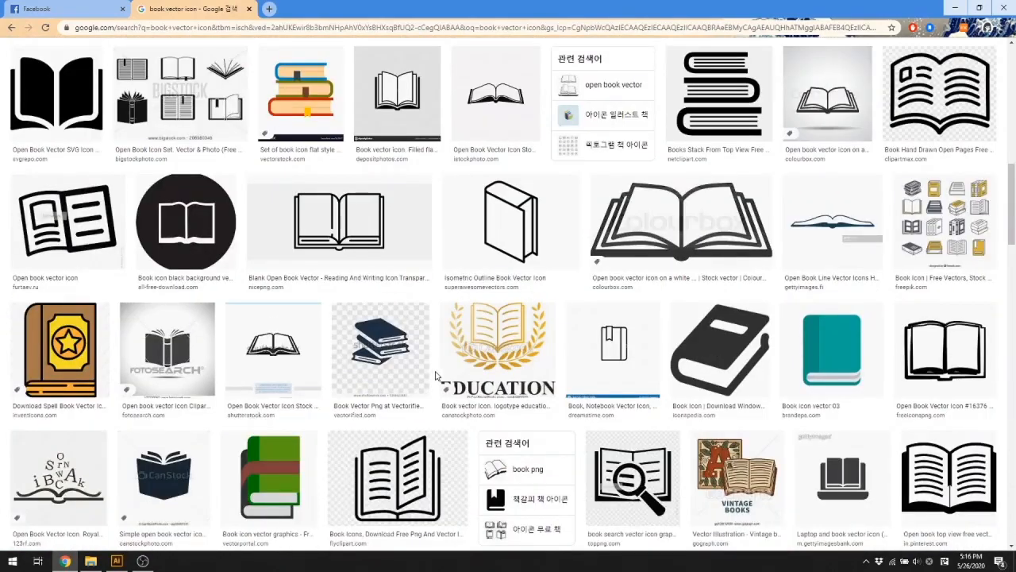
- Search the Google images for "graduation hat vector icon" and look through the results for hat references
scroll(435, 375, down, 5)
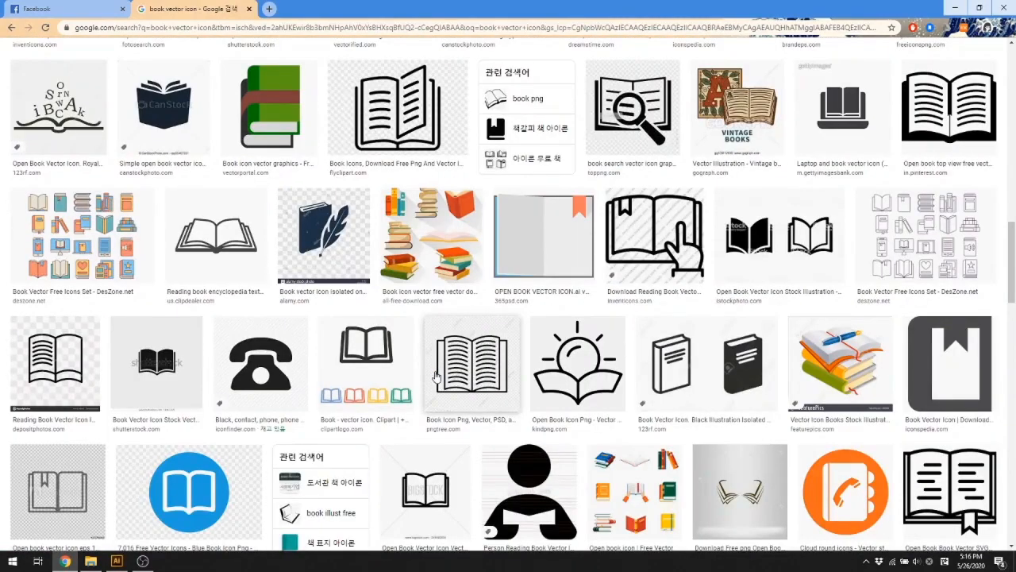
scroll(435, 376, up, 15)
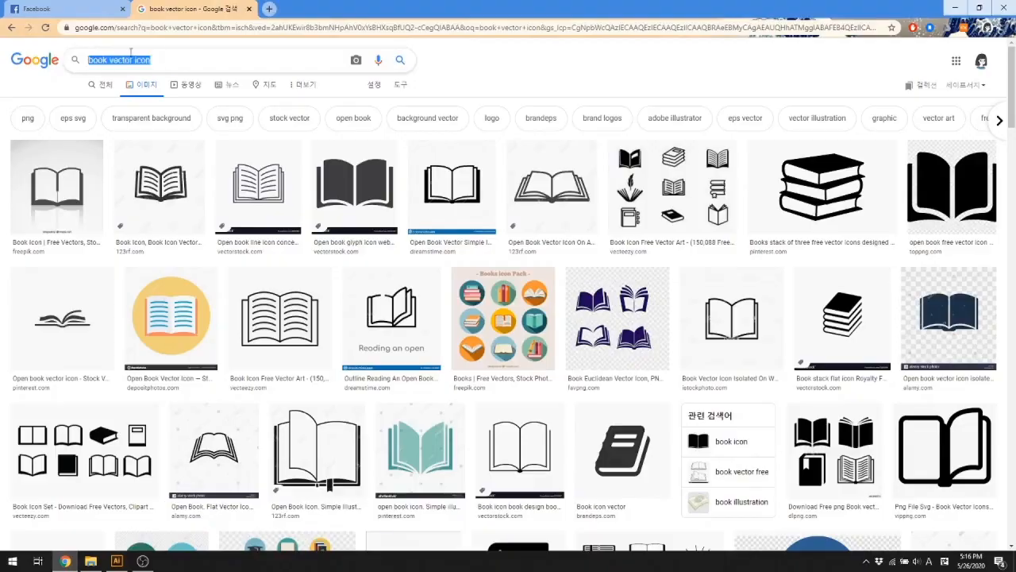
text(gradu vector icon)
click(137, 149)
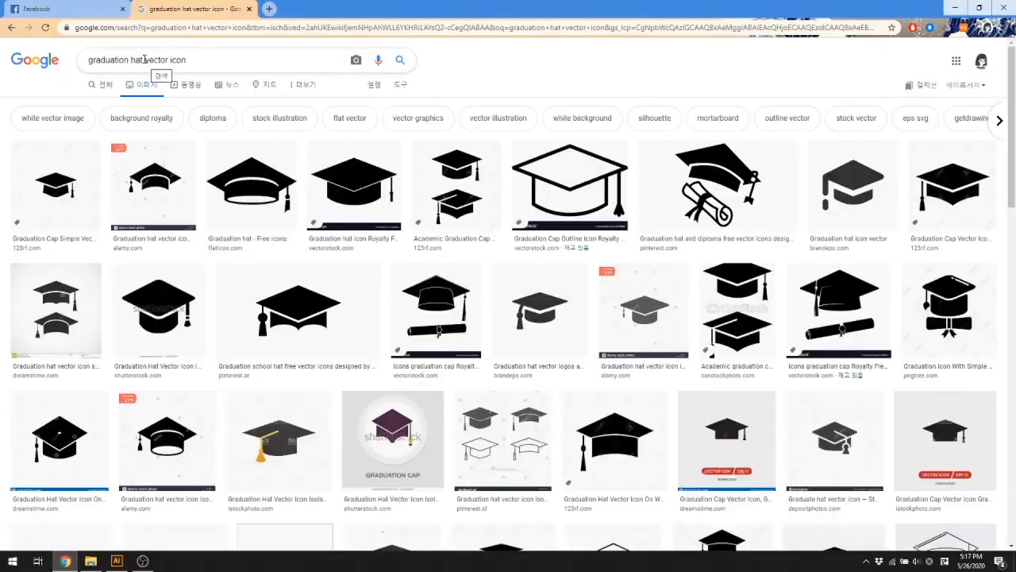
scroll(381, 320, down, 3)
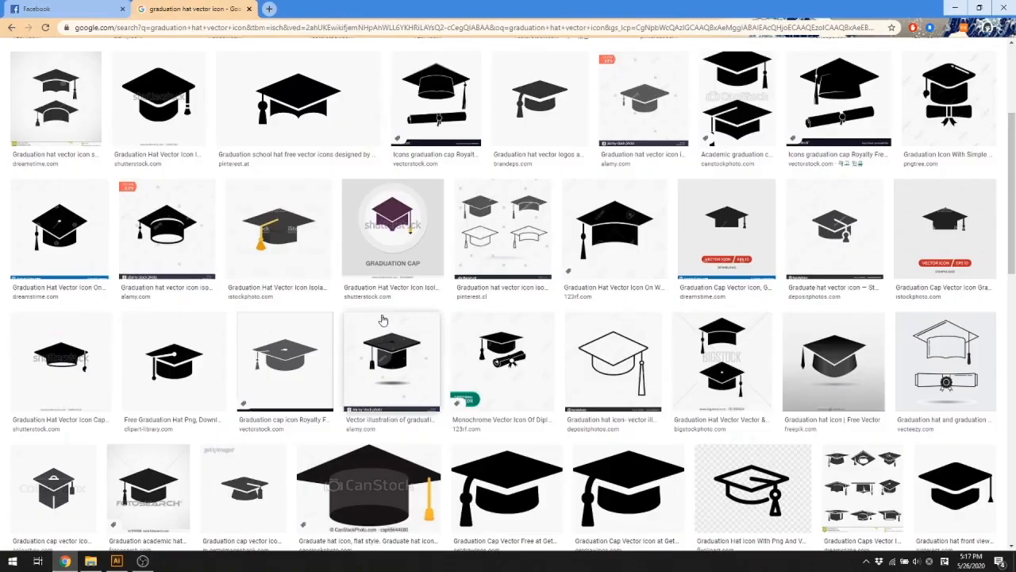
- Narrow the image search to "graduation hat vector icon simple"
scroll(381, 319, up, 3)
click(233, 60)
text(simple)
key(Return)
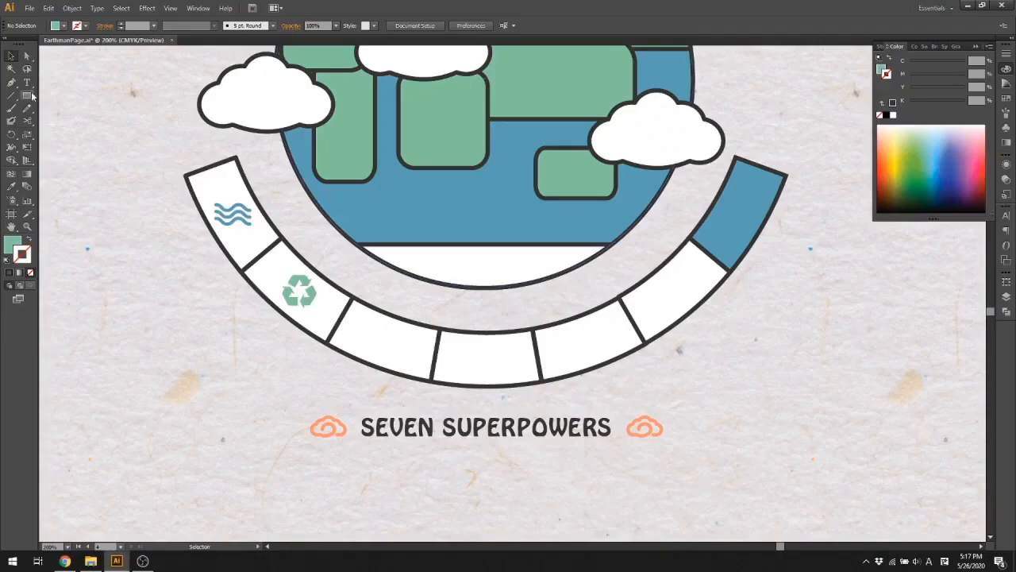
- Draw a green square in the empty area beside the ring, rotate it into a diamond and flatten it vertically
drag(29, 96, 80, 95)
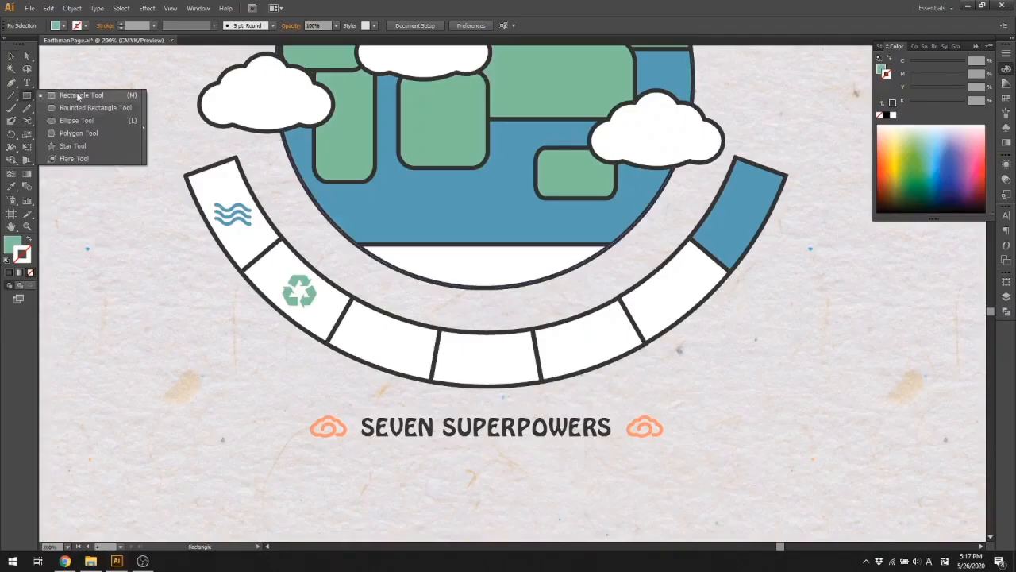
drag(139, 320, 211, 393)
key(v)
mouse_move(216, 316)
mouse_down()
mouse_move(166, 295)
mouse_move(176, 341)
mouse_up()
key(ctrl+z)
key(a)
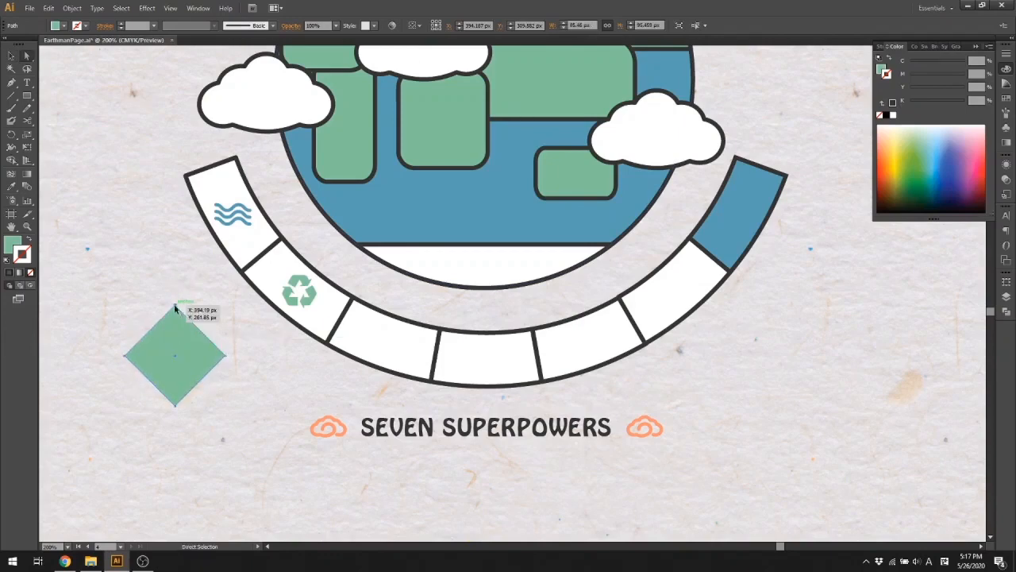
drag(175, 305, 182, 361)
key(ctrl+z)
drag(177, 405, 176, 375)
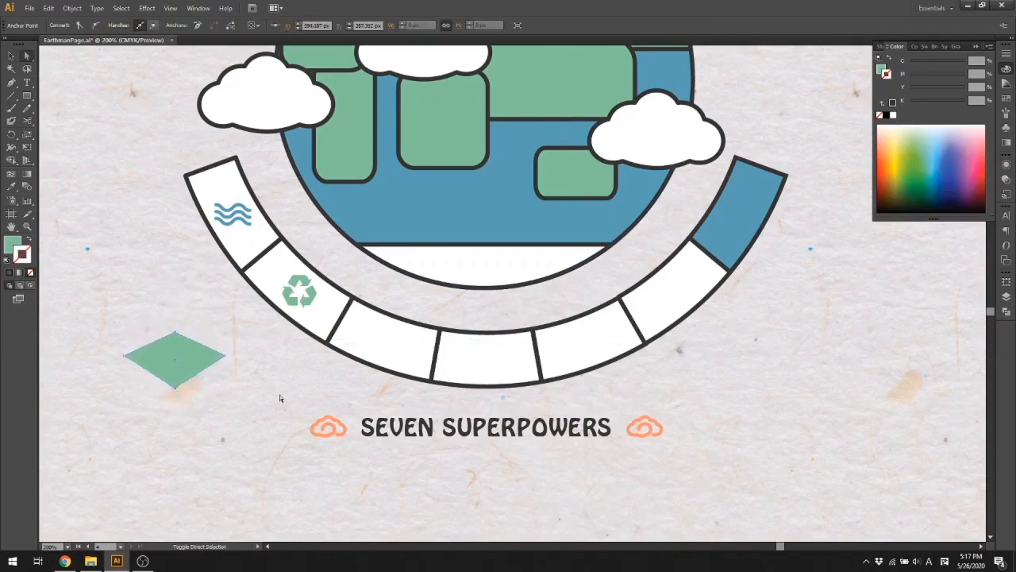
- Add a rectangular body under the diamond and a thin hanging tassel with a small square end to complete the graduation hat
drag(27, 95, 60, 94)
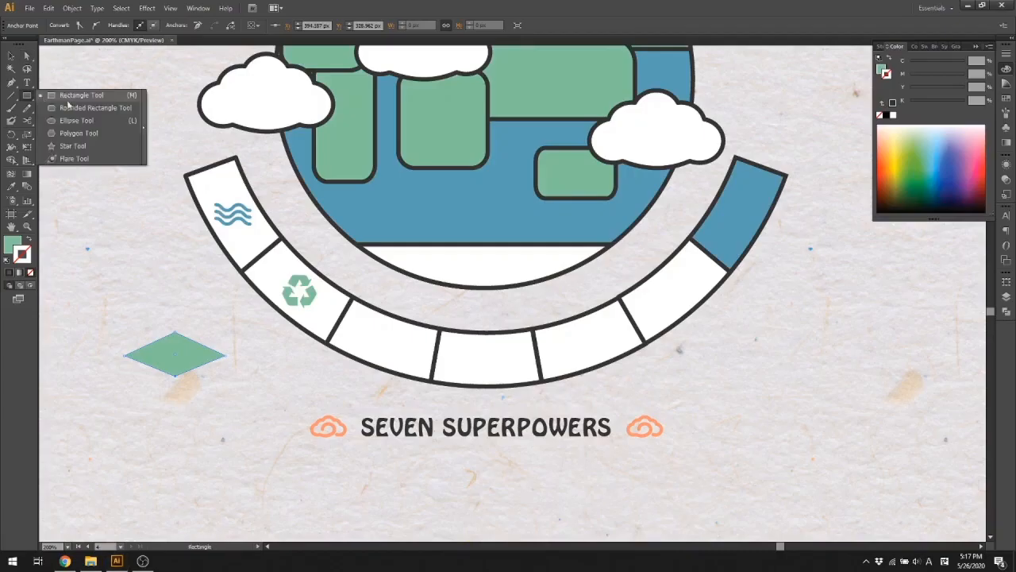
mouse_move(145, 357)
mouse_down()
mouse_move(198, 392)
mouse_move(182, 381)
mouse_up()
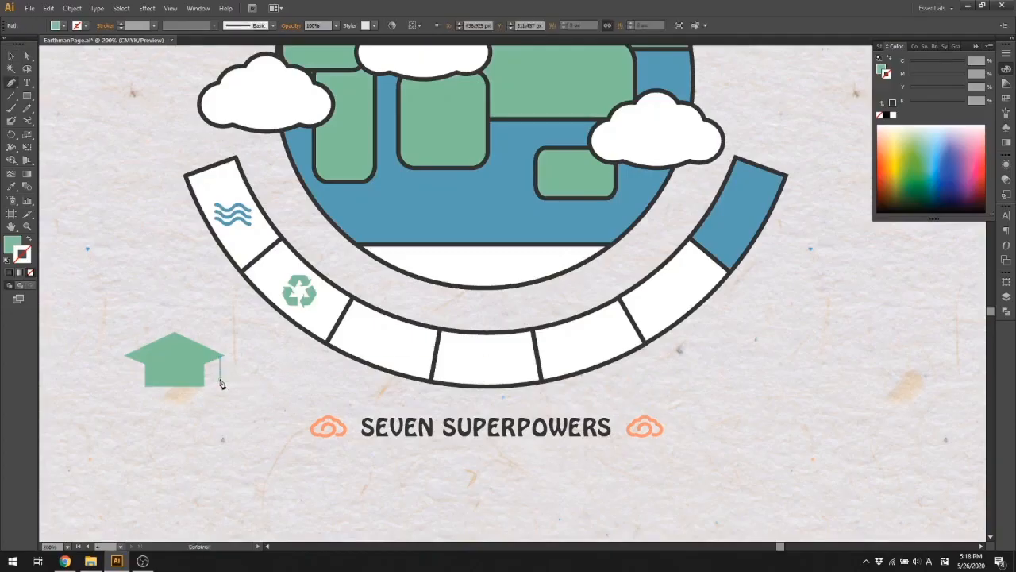
drag(220, 381, 216, 370)
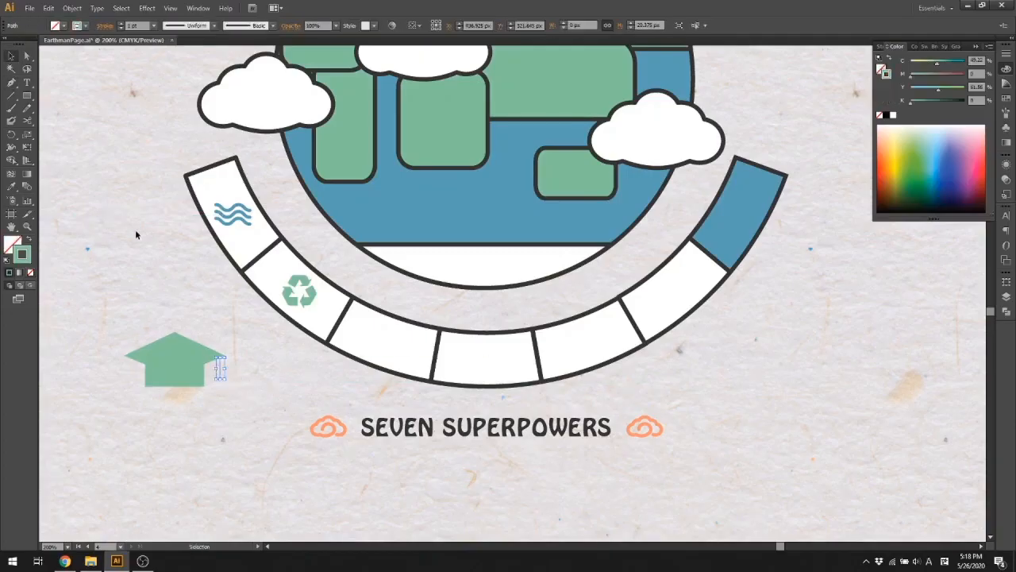
click(222, 388)
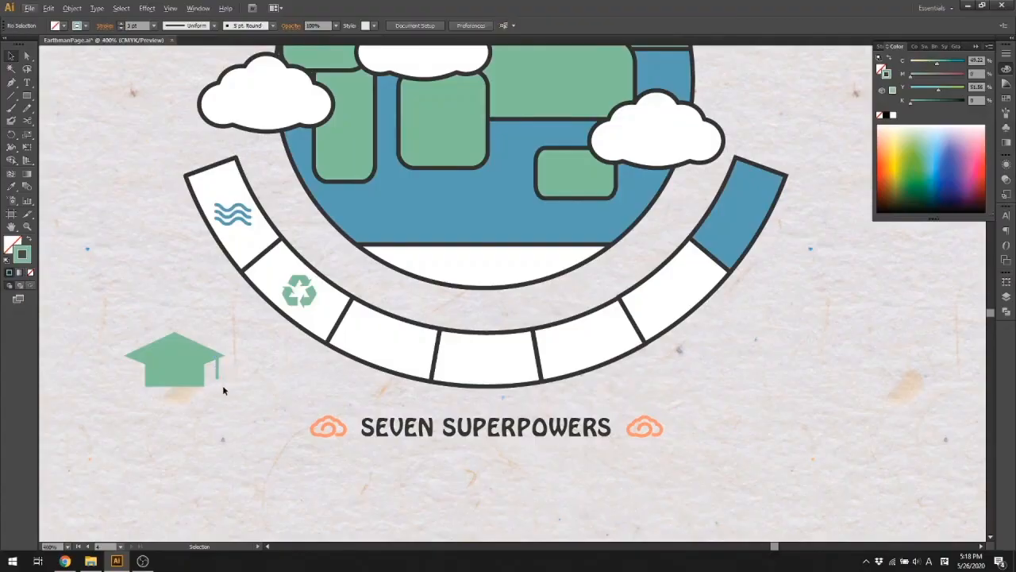
scroll(222, 388, up, 2)
key(shift+x)
drag(257, 429, 281, 435)
- Shrink the graduation hat and place it in the ring's third segment, next to the recycling icon
scroll(297, 449, down, 3)
drag(282, 435, 193, 383)
drag(270, 388, 246, 399)
drag(232, 411, 391, 399)
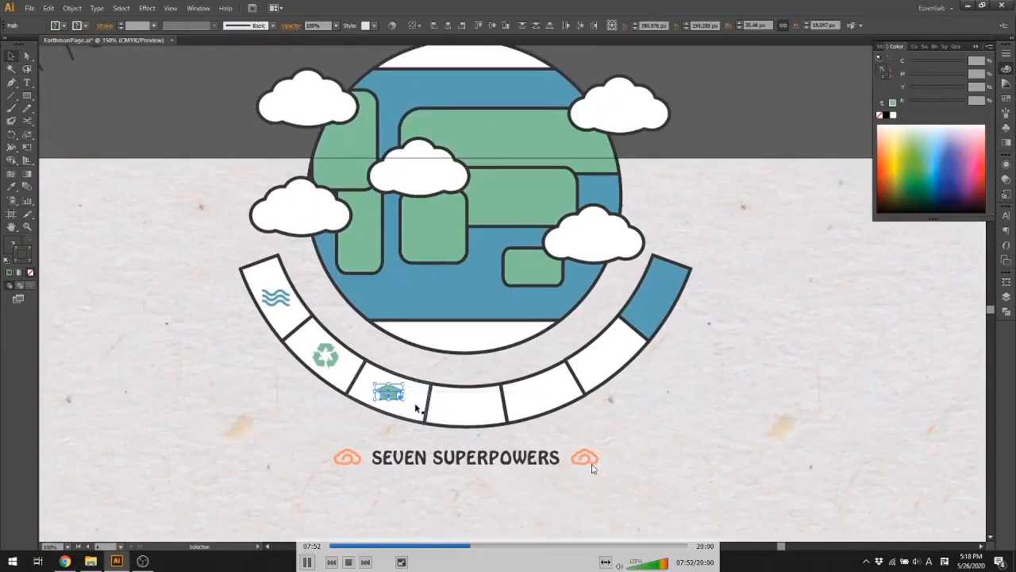
- Recolor the graduation hat with a dark blue-grey sampled from the page artwork
key(i)
scroll(417, 407, down, 3)
click(155, 265)
key(v)
scroll(381, 416, up, 4)
click(421, 413)
drag(513, 378, 449, 385)
scroll(449, 385, up, 1)
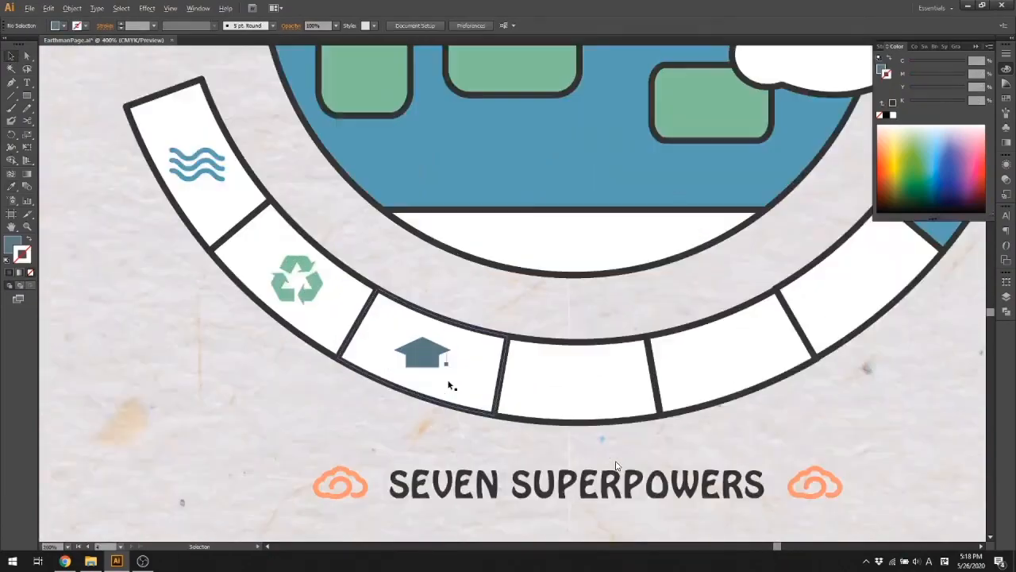
- Check the graduation hat references and bend the hat's rectangular body with a slight horizontal Arc warp
scroll(417, 428, down, 1)
click(402, 409)
key(alt+Tab)
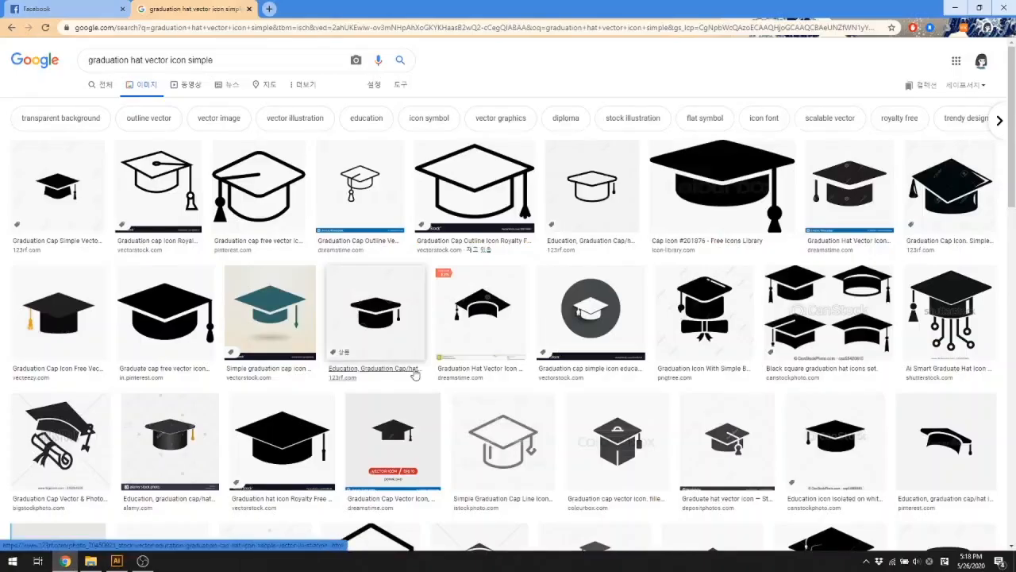
key(alt+Tab)
click(417, 385)
click(146, 11)
click(296, 165)
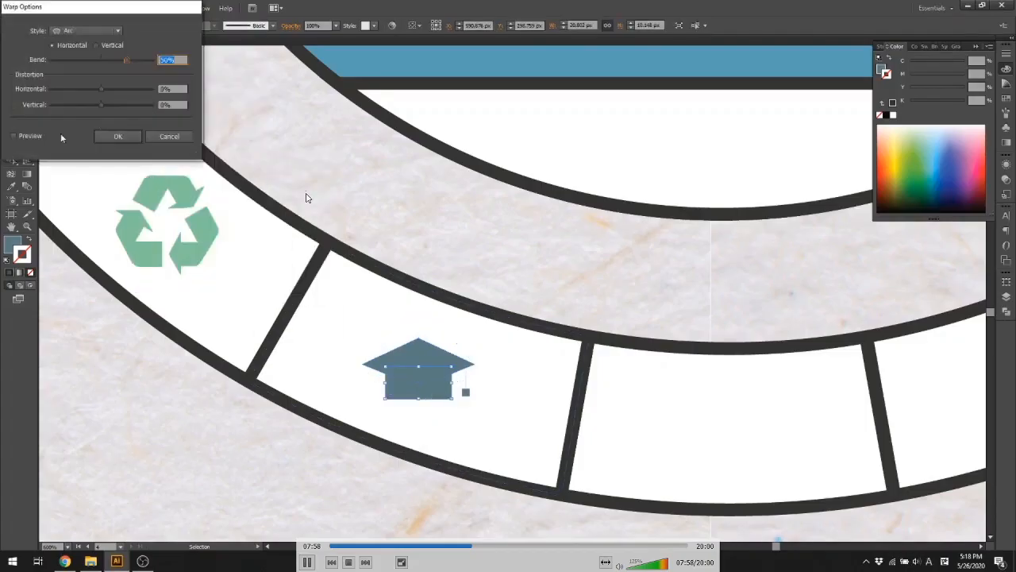
drag(107, 62, 98, 60)
key(Return)
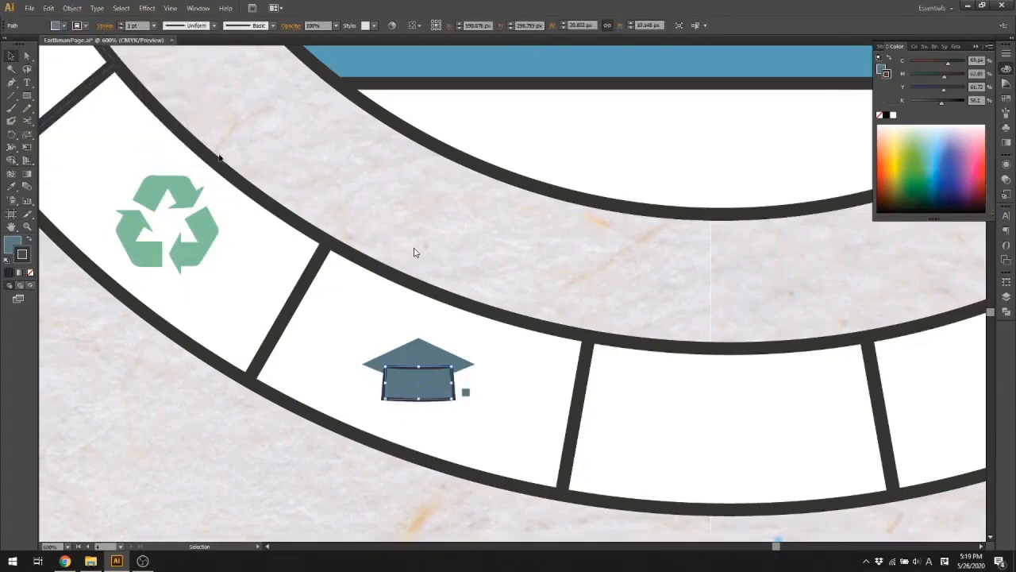
- Give the hat's top and body an outline in the same blue-grey as their fill
click(429, 399)
key(i)
click(427, 383)
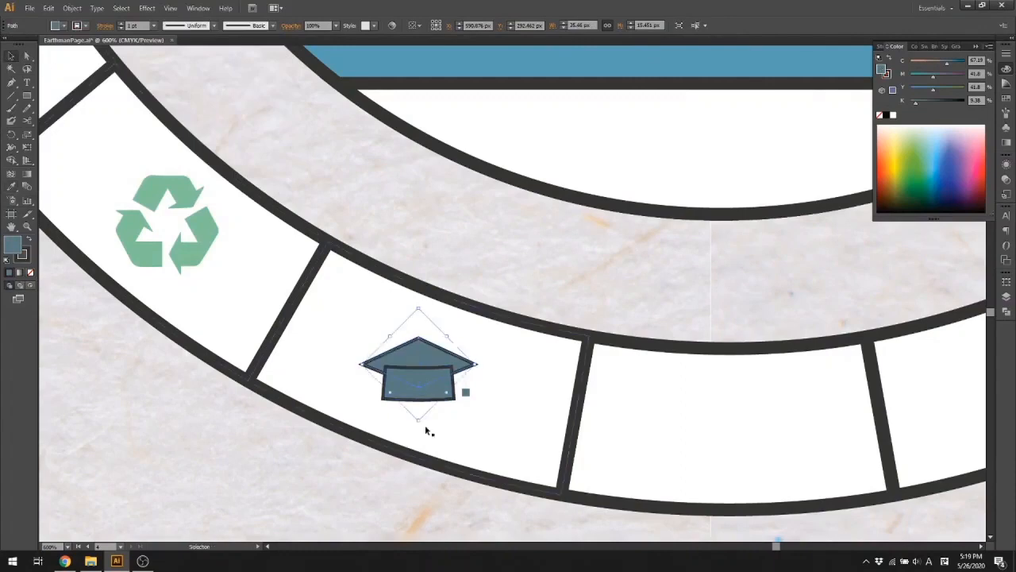
drag(429, 432, 381, 358)
double_click(22, 254)
click(263, 38)
click(880, 46)
click(932, 85)
click(383, 474)
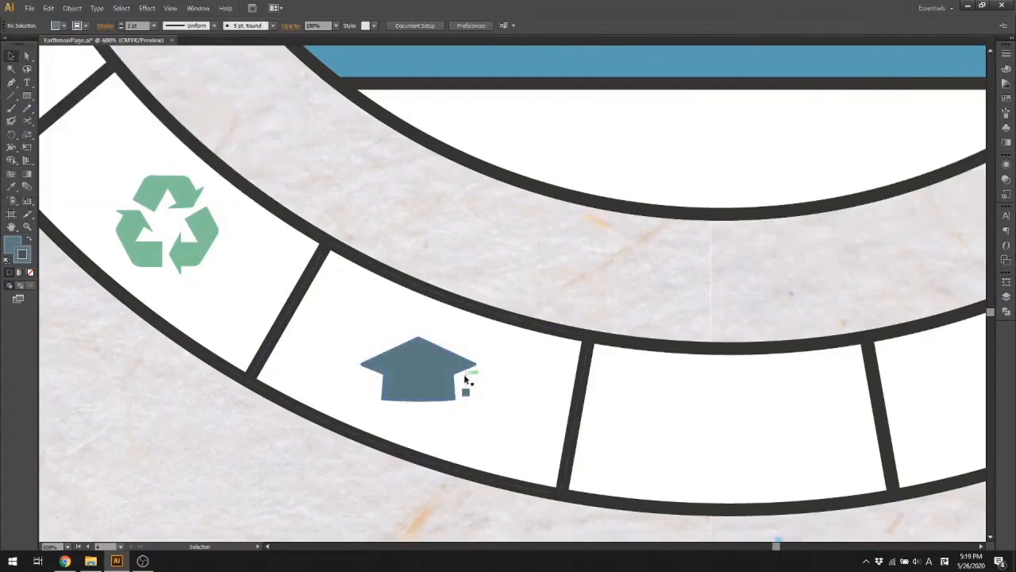
- Apply the Round Corners effect to the small square at the end of the hat's tassel
click(467, 381)
click(147, 8)
click(305, 187)
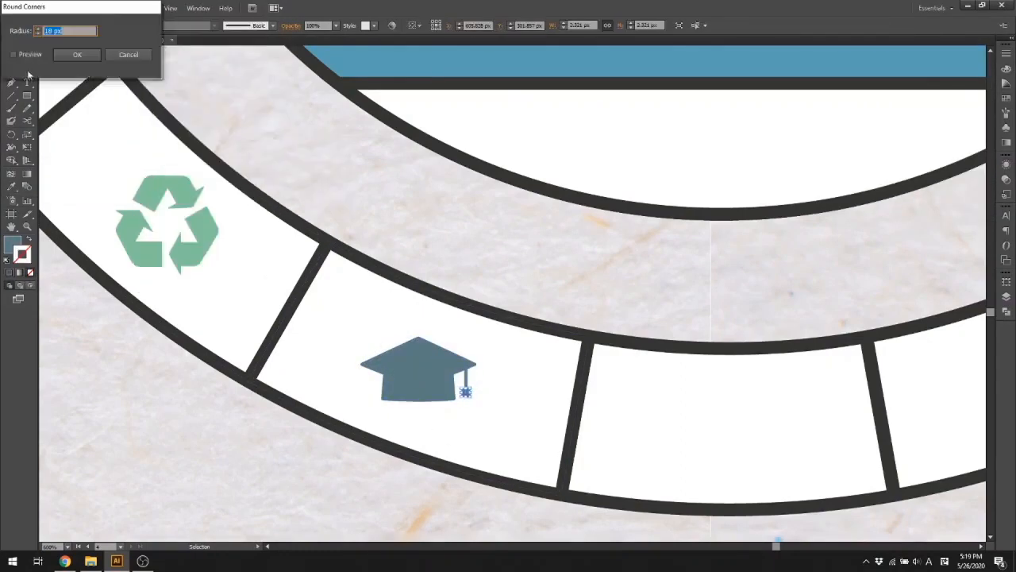
key(Return)
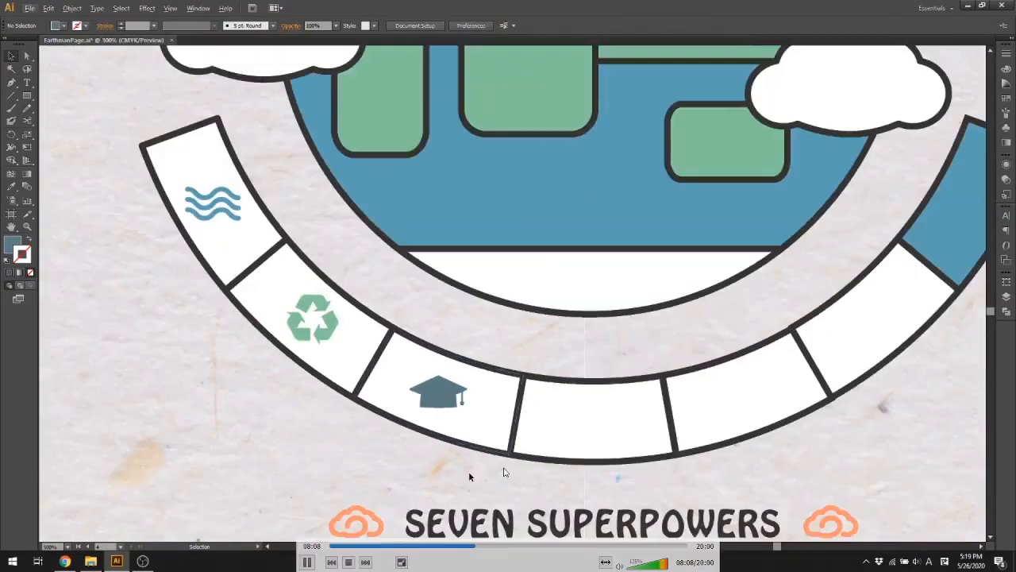
click(449, 393)
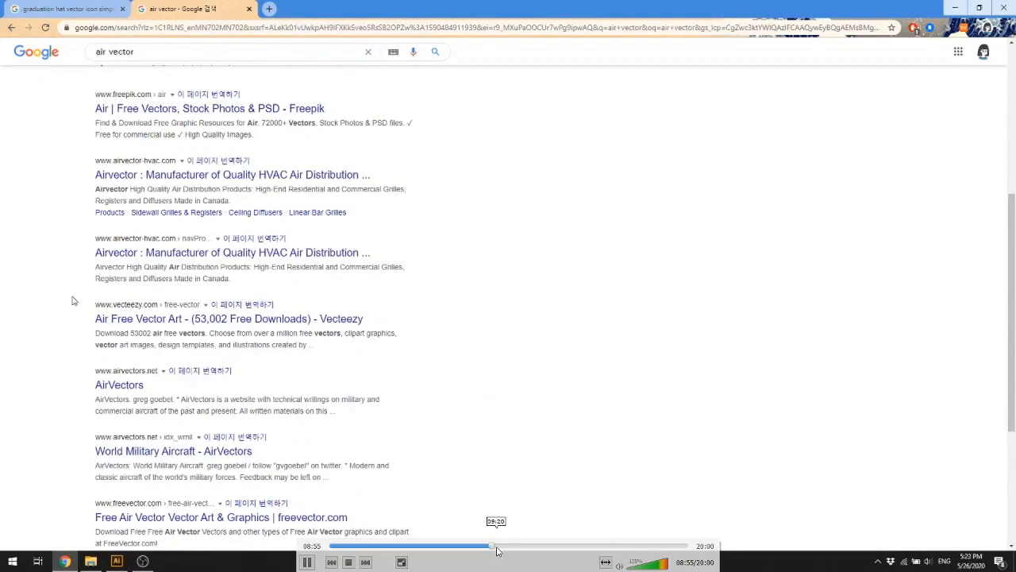
drag(500, 549, 505, 550)
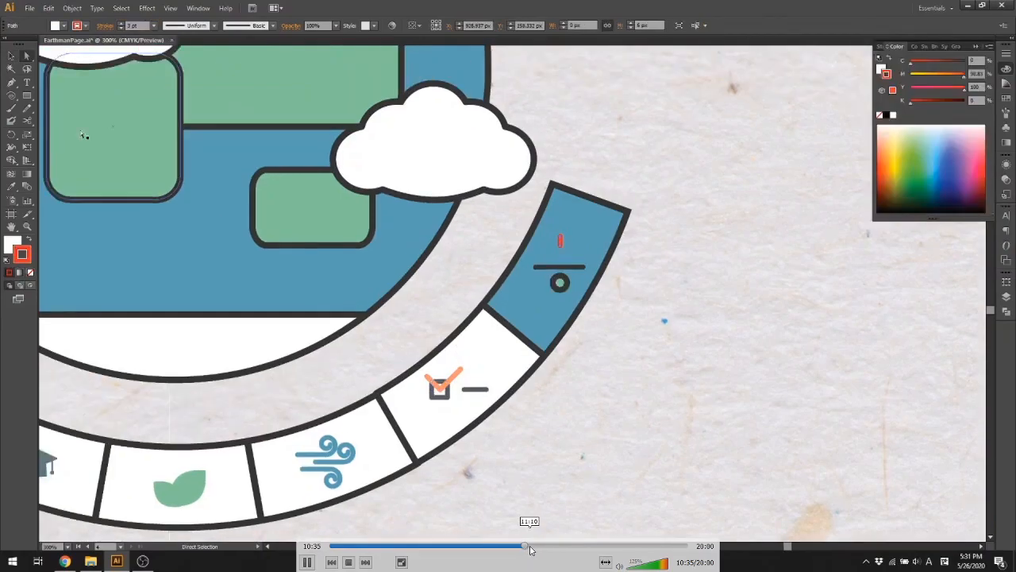
click(532, 547)
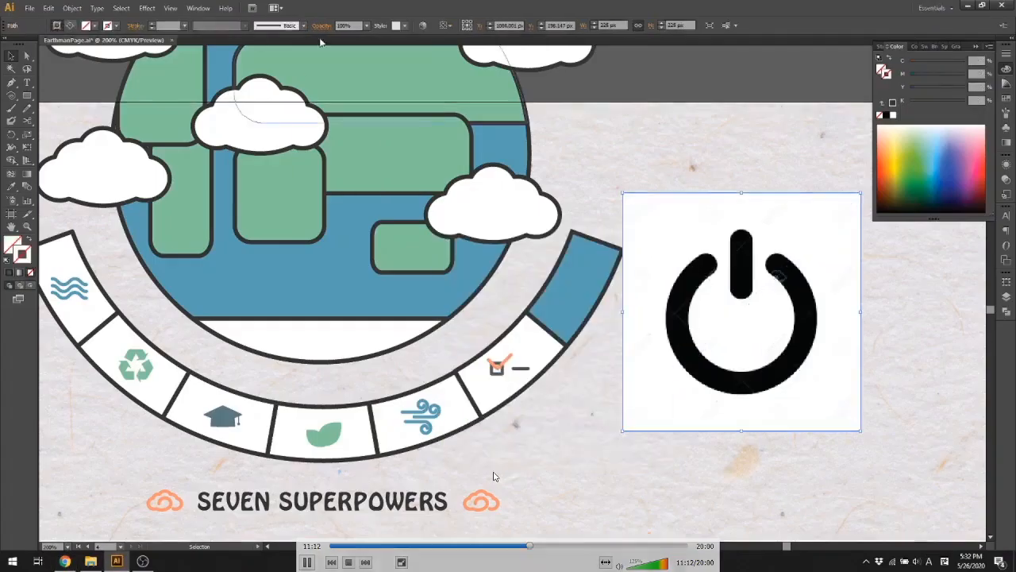
click(525, 546)
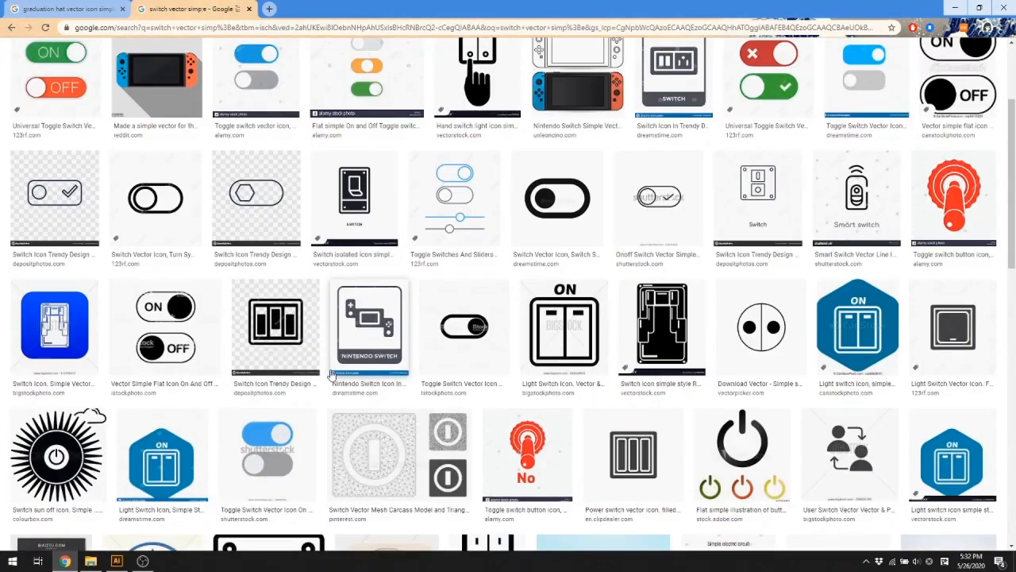
- Search Google Images for an off switch vector and save the black power icon as the PNG image "download"
scroll(332, 375, up, 3)
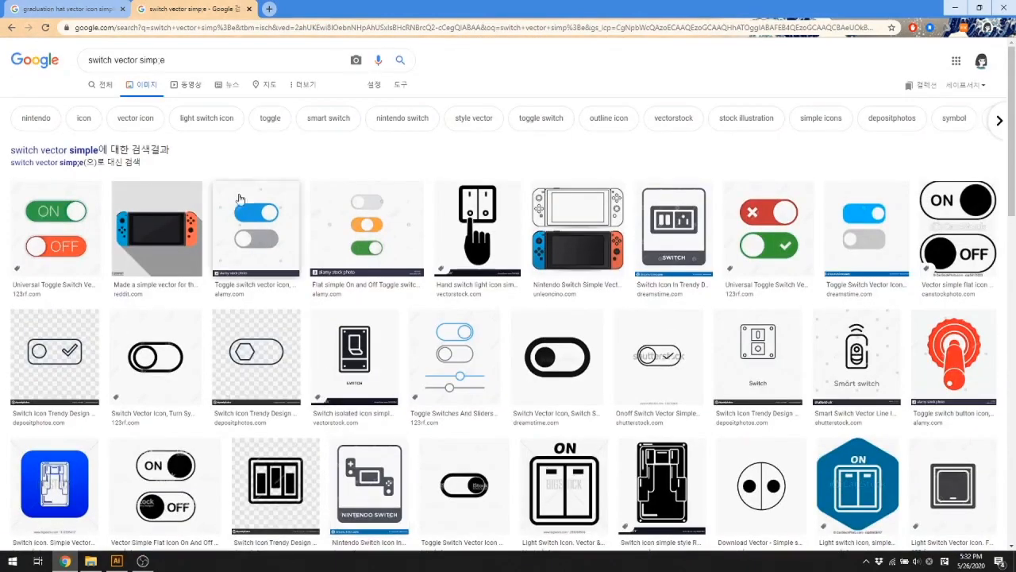
drag(168, 61, 34, 58)
text(off switch vecotr)
key(Return)
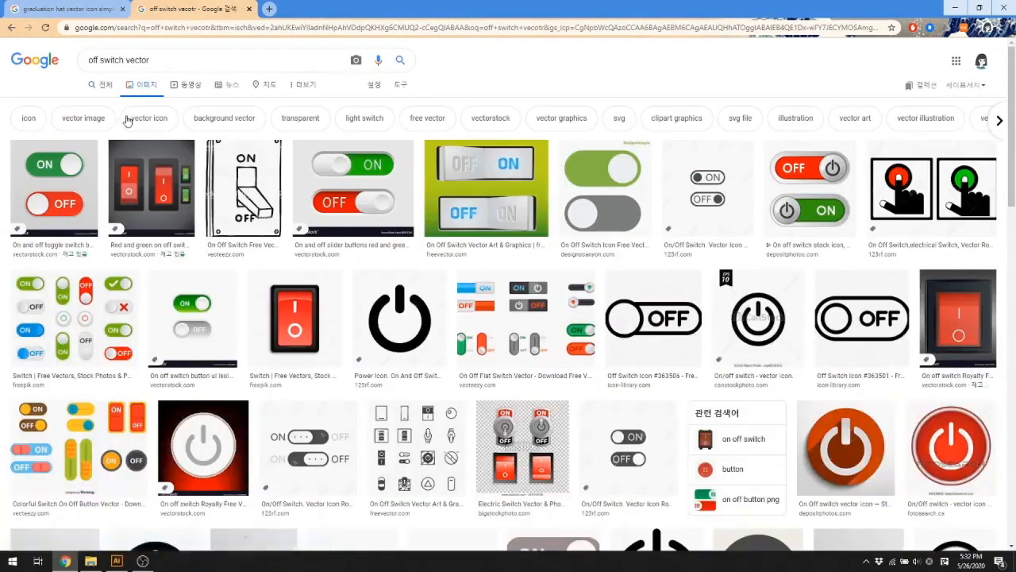
key(alt+Tab)
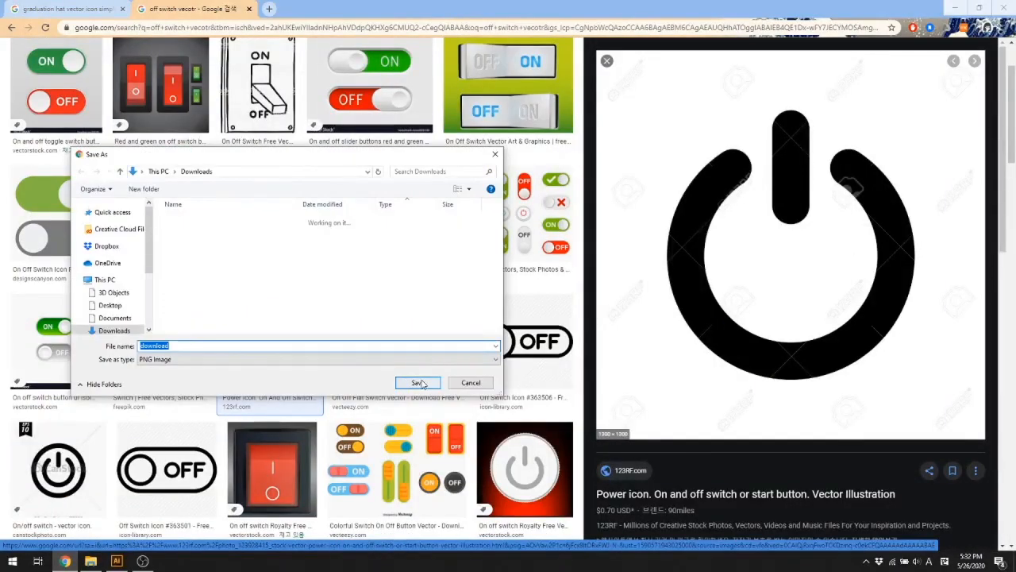
click(418, 383)
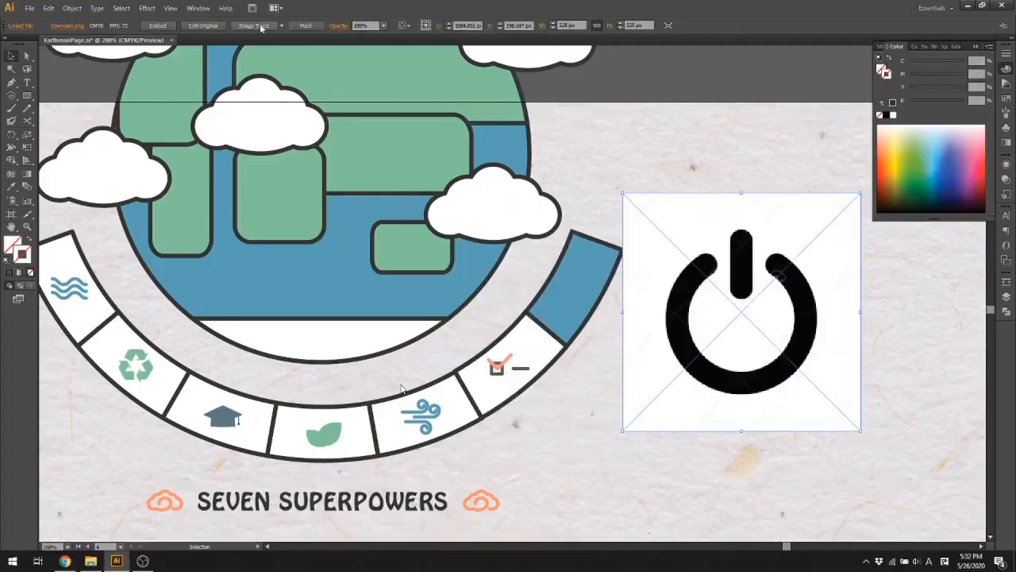
- Trace the placed power icon image, expand and ungroup the result, and delete its white background
click(261, 26)
click(287, 27)
right_click(696, 244)
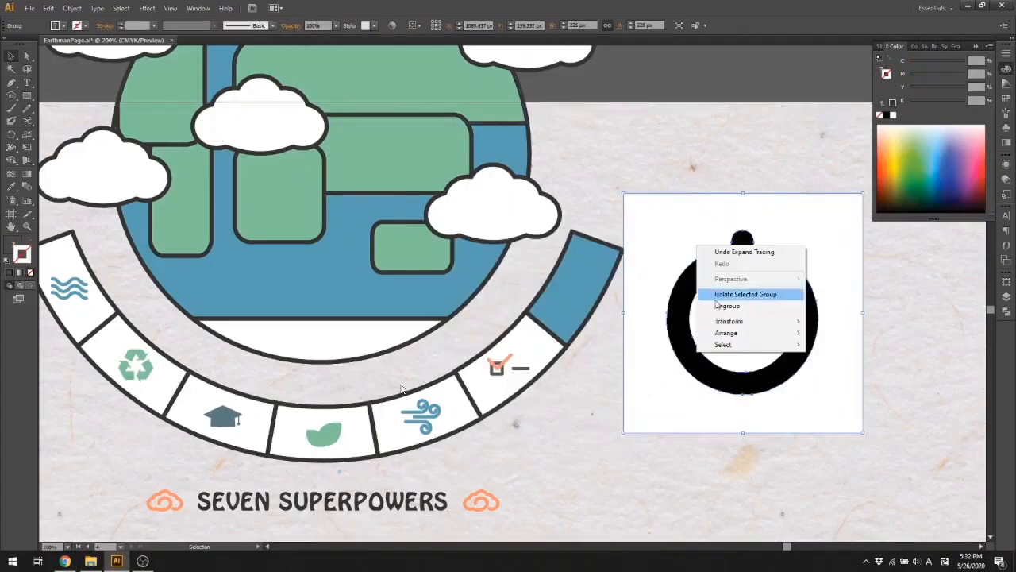
click(717, 307)
click(818, 256)
key(Delete)
- Group the power icon's vertical bar and open circle and scale the group down to about 55 px wide
click(799, 280)
shift+click(743, 266)
key(ctrl+g)
drag(818, 231, 772, 281)
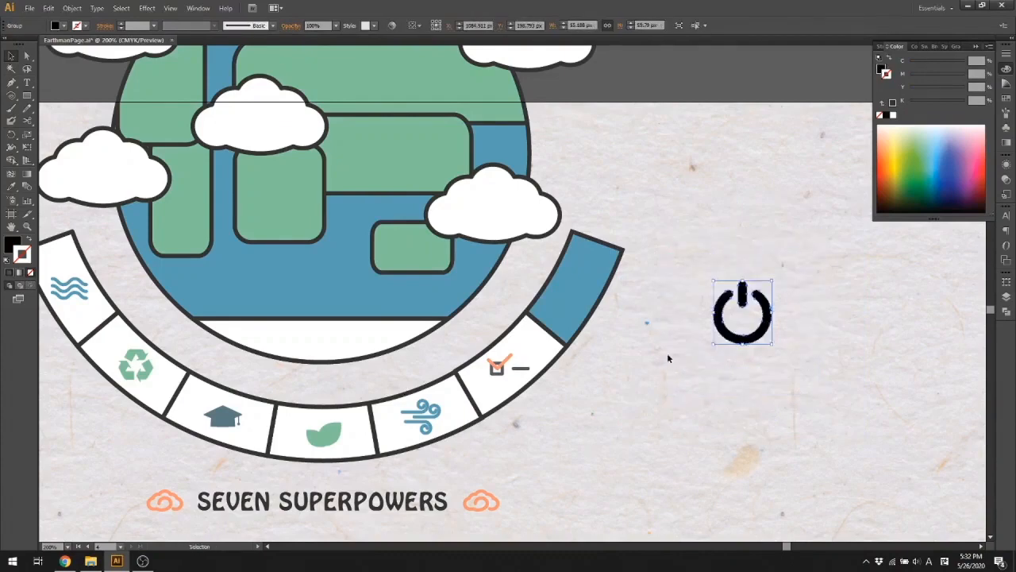
- Recolor the power icon white with no outline, using a color sampled from the page artwork
key(i)
click(62, 324)
key(slash)
key(v)
- Move the white power icon into the ring's blue end segment, scale it to fit and centre it there
drag(767, 318, 599, 286)
drag(603, 249, 590, 264)
drag(587, 288, 584, 275)
click(653, 358)
drag(599, 379, 694, 381)
click(678, 293)
drag(678, 283, 677, 280)
click(734, 350)
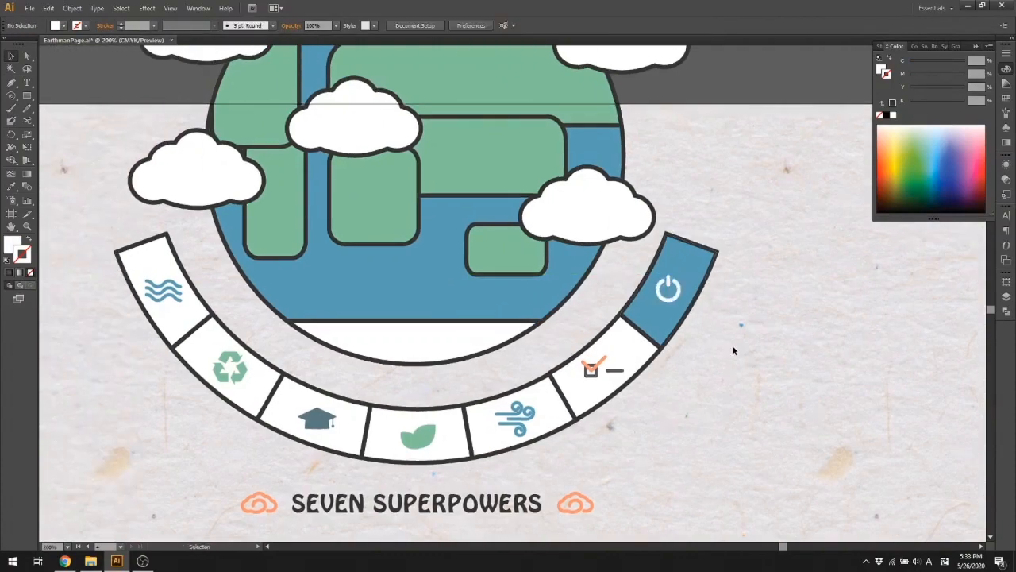
- Review the power icon and the whole superpowers ring next to the original page layout
click(668, 289)
click(735, 323)
click(679, 306)
click(821, 388)
click(667, 289)
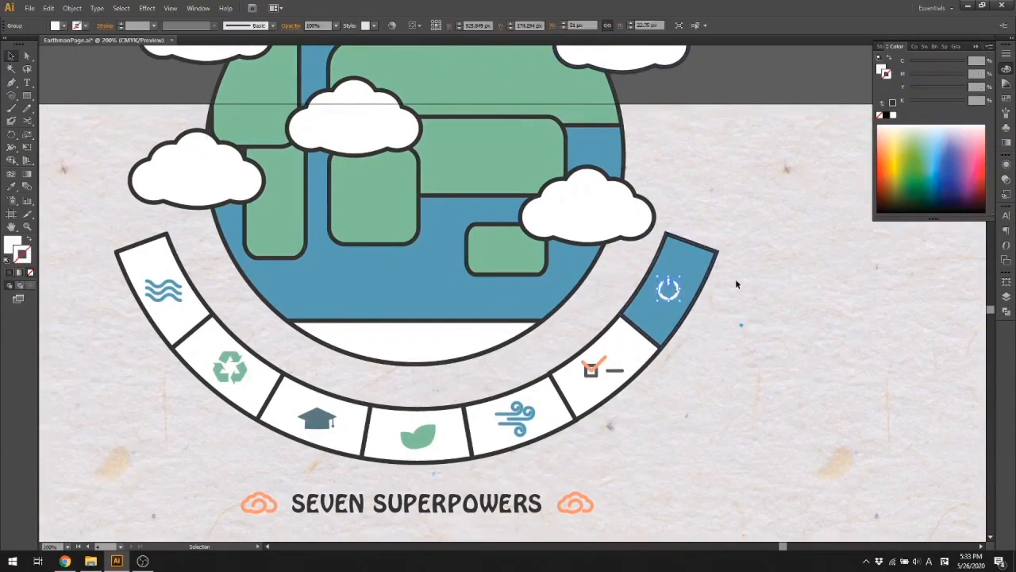
click(736, 281)
scroll(678, 336, down, 4)
mouse_move(527, 421)
mouse_down()
mouse_move(556, 426)
mouse_move(534, 423)
mouse_up()
drag(571, 377, 656, 392)
click(652, 416)
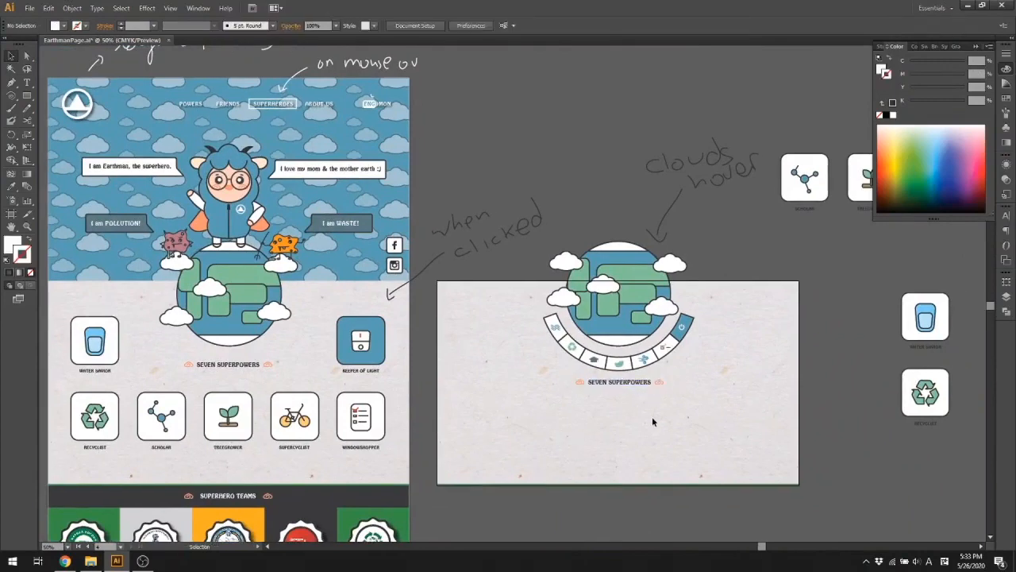
click(680, 328)
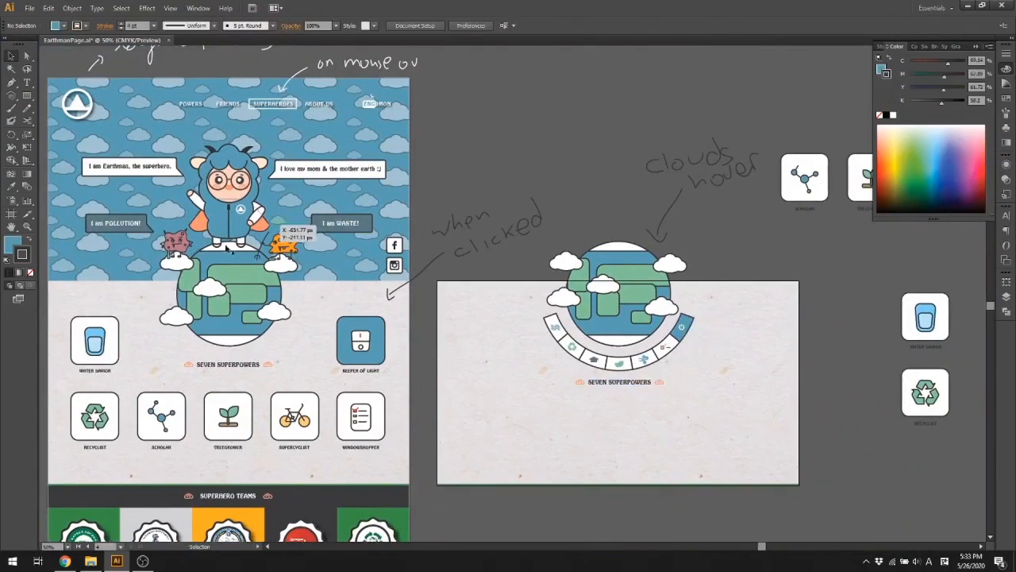
- Draw a horizontally centred content panel about 1223 × 567 px on the second artboard, styled like the Windowshopper card
drag(456, 317, 782, 469)
key(v)
click(413, 25)
click(430, 62)
click(445, 26)
click(549, 113)
click(484, 373)
key(i)
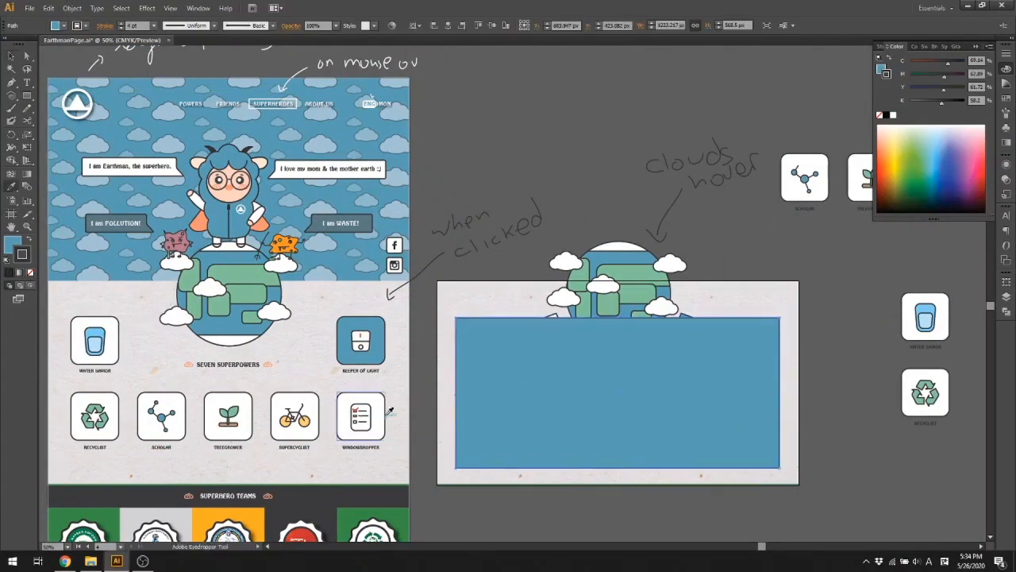
click(382, 412)
ctrl+click(463, 120)
key(m)
drag(521, 234, 715, 385)
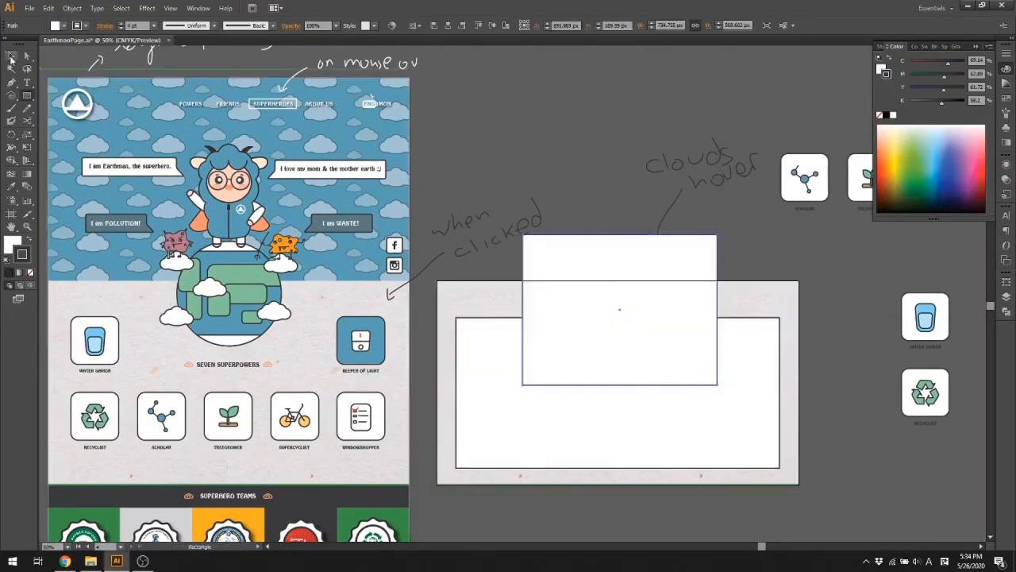
key(ctrl+y)
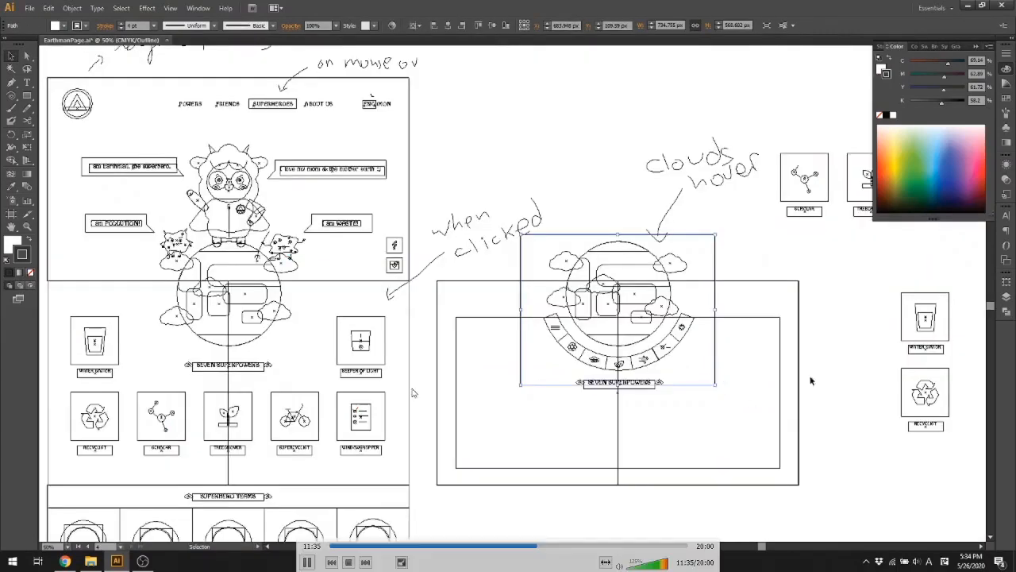
drag(618, 385, 620, 401)
click(827, 438)
click(676, 401)
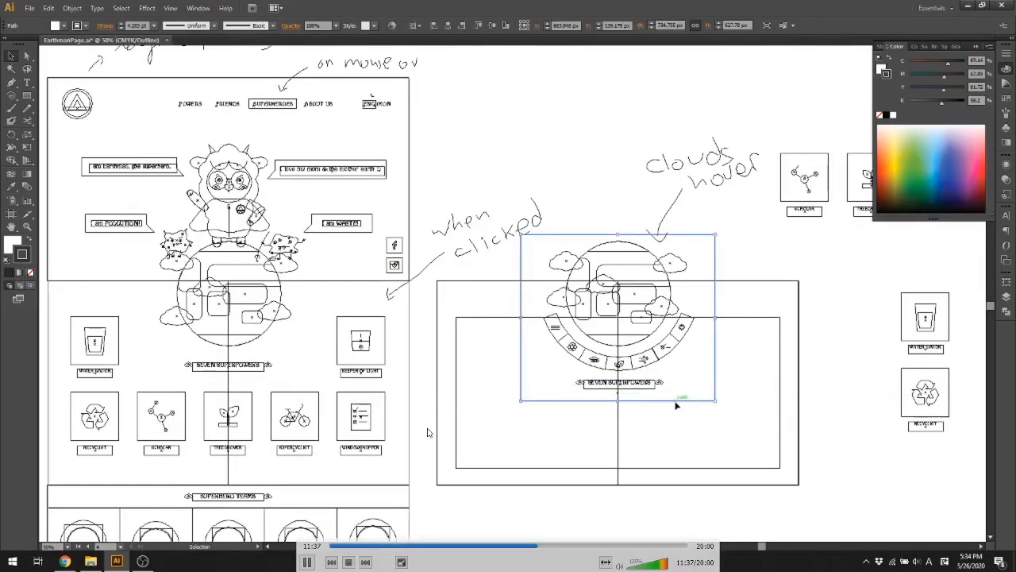
key(Delete)
- Draw a circle enclosing the globe, the superpowers ring and the Seven Superpowers heading on the second artboard
drag(27, 95, 71, 121)
drag(522, 214, 714, 408)
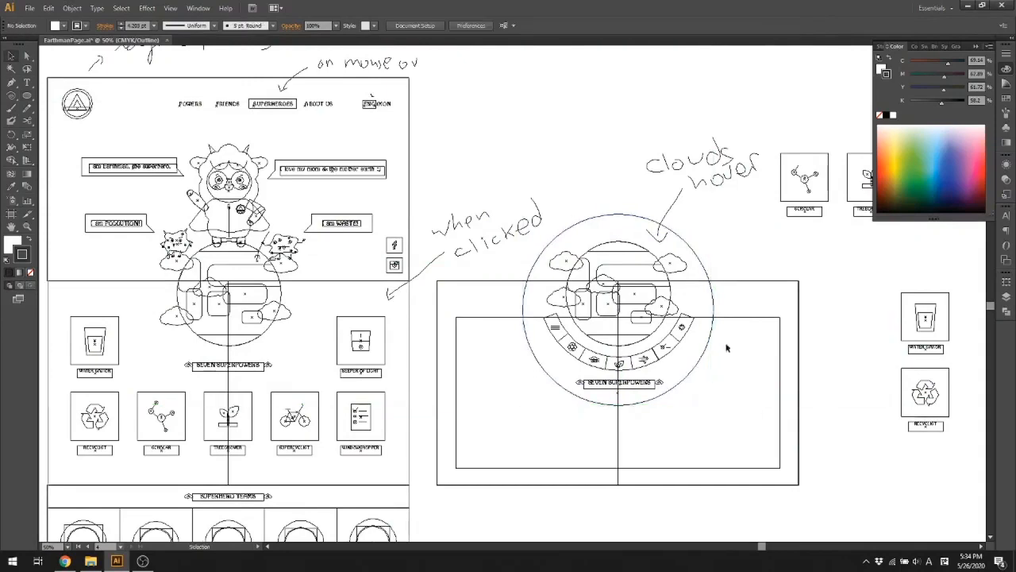
click(845, 372)
key(ctrl+y)
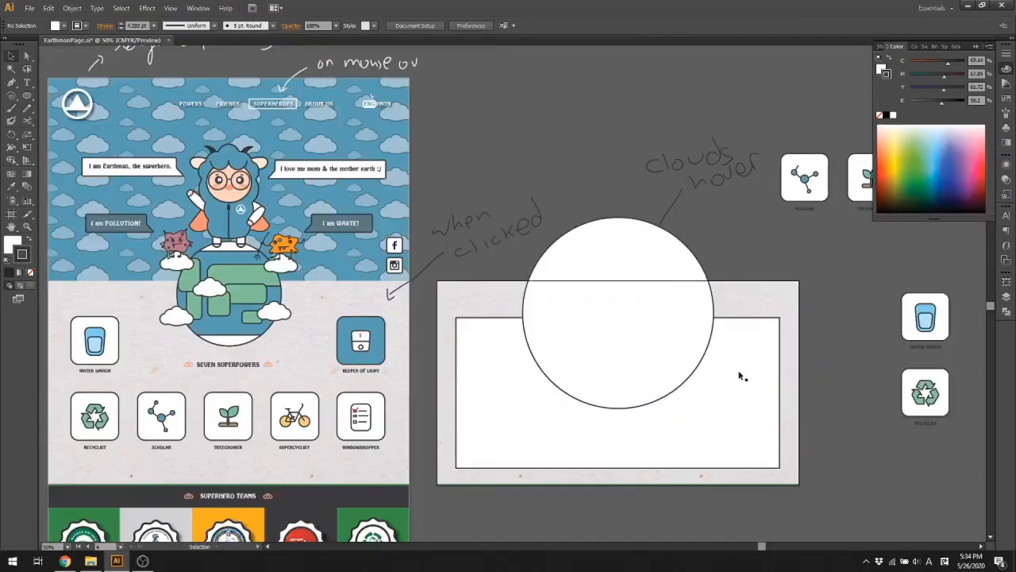
- Subtract the circle from the content panel to leave a round notch around the superpowers ring
click(741, 376)
shift+click(674, 361)
click(1006, 311)
click(919, 299)
key(ctrl+z)
click(900, 299)
click(837, 501)
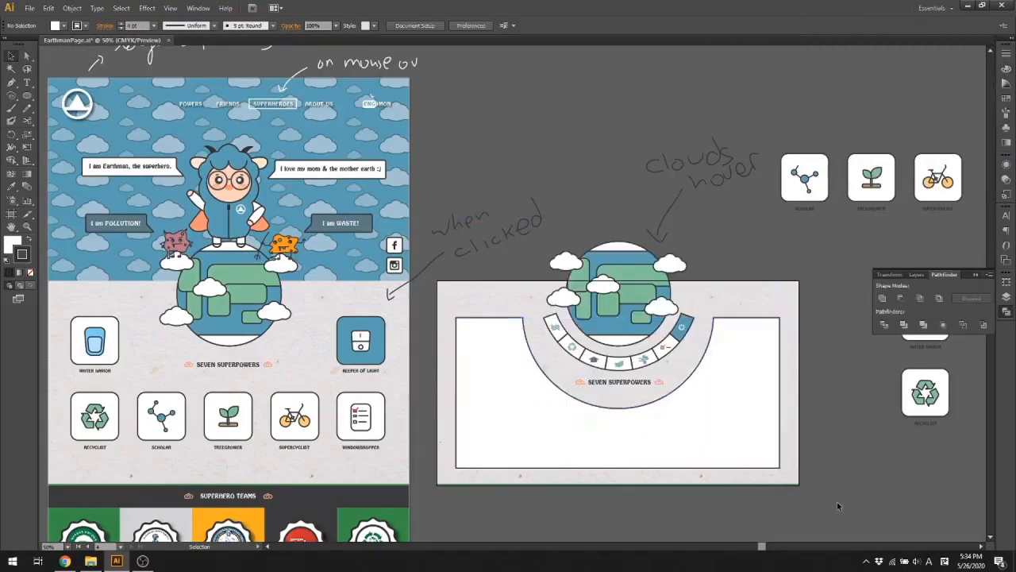
scroll(803, 459, up, 1)
click(754, 421)
click(142, 8)
mouse_move(193, 144)
click(290, 193)
click(29, 54)
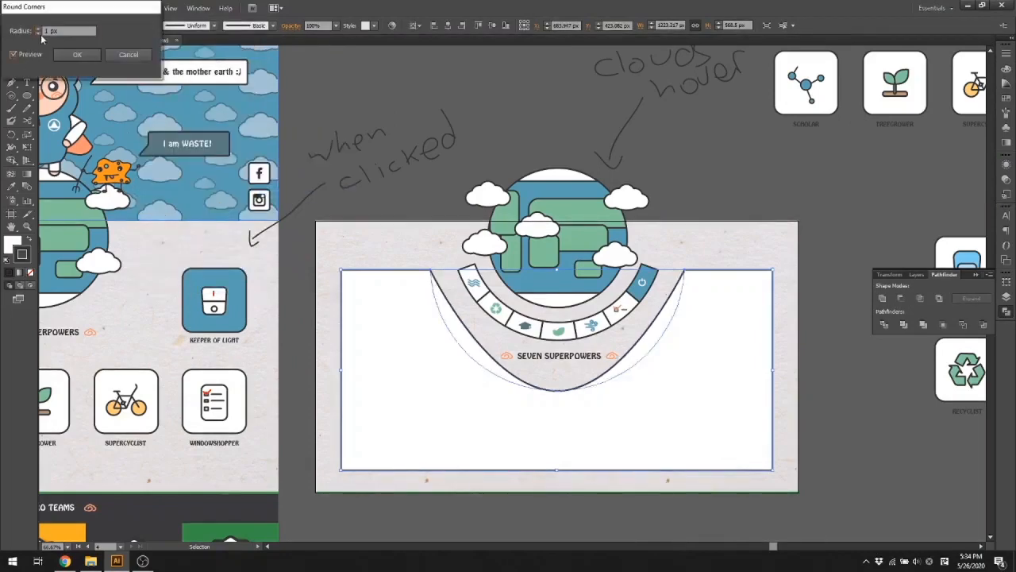
click(128, 54)
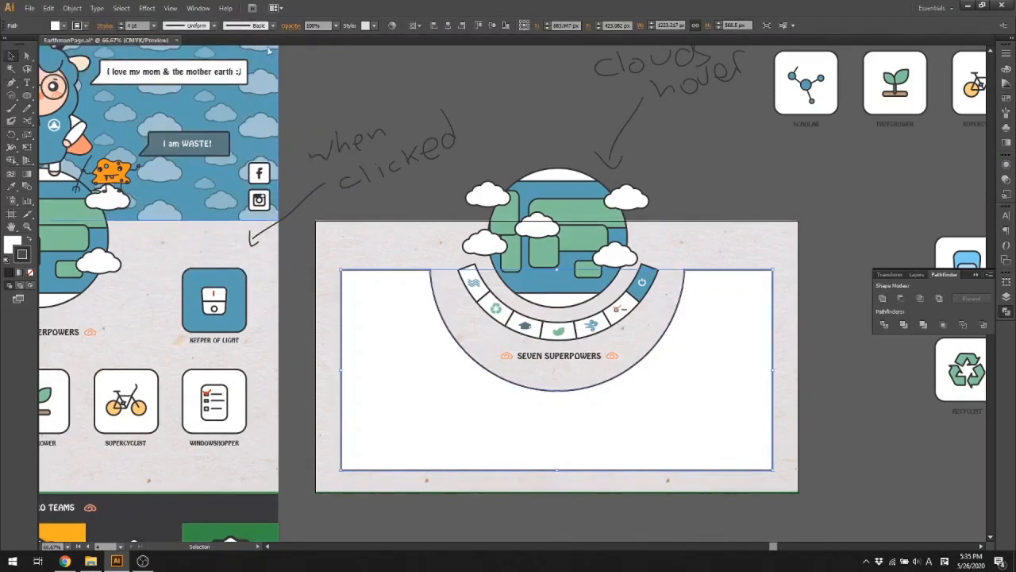
- Raise all the anchor points along the content panel's upper edge
key(a)
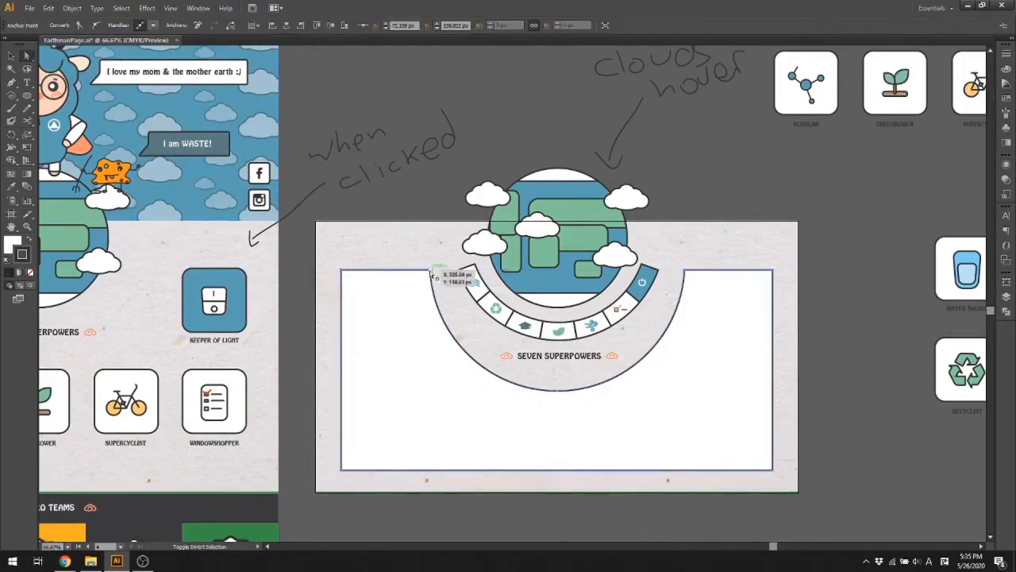
drag(334, 265, 794, 281)
key(shift+Up)
key(shift+Up)
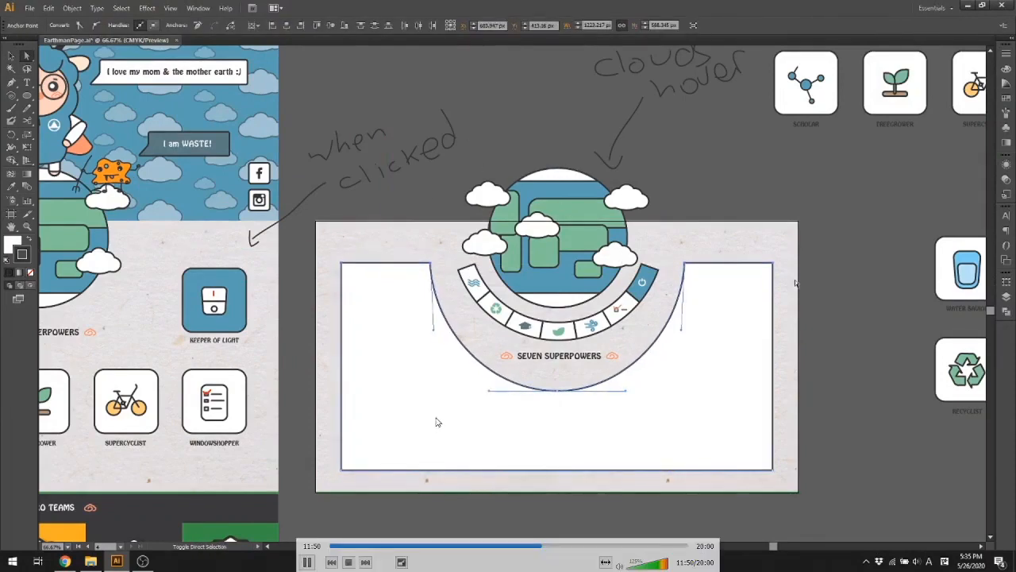
key(shift+Up)
click(791, 281)
- Raise the lowest point of the panel's notch slightly and shift the upper edge points back down
click(559, 390)
key(shift+Up)
key(shift+Up)
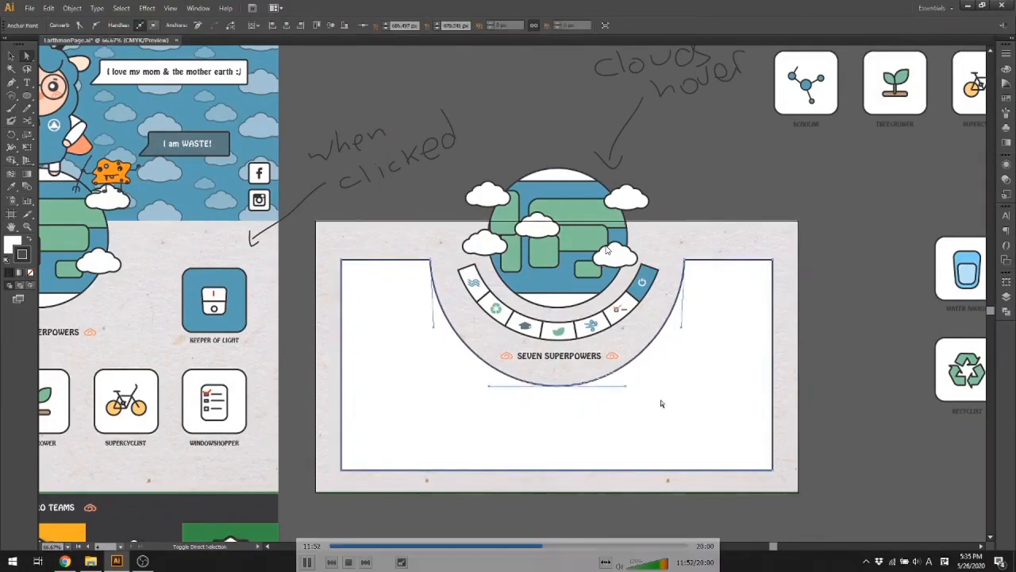
key(Down)
key(Down)
drag(327, 247, 797, 280)
key(shift+Down)
key(shift+Down)
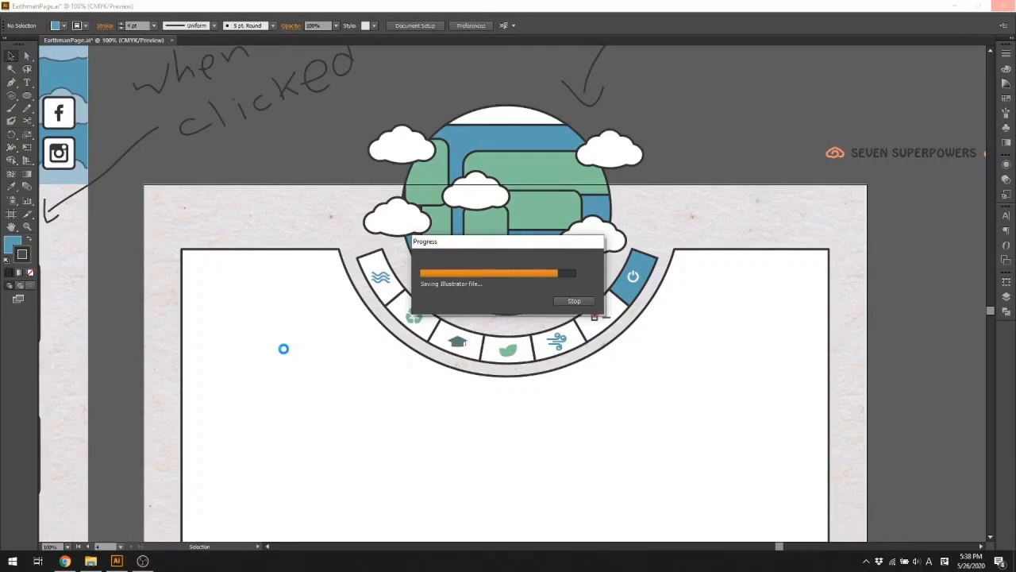
mouse_move(517, 569)
mouse_move(684, 501)
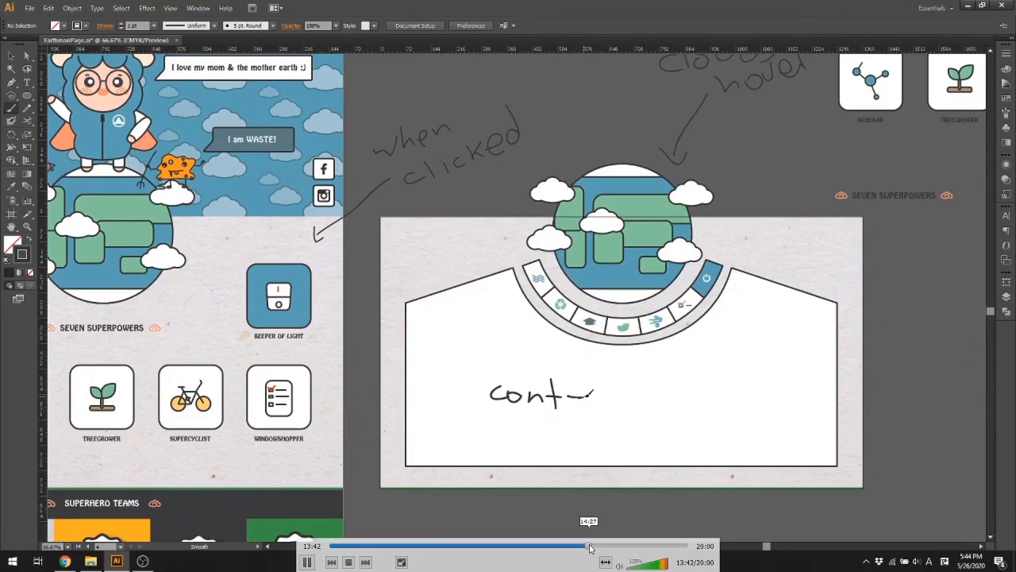
click(590, 546)
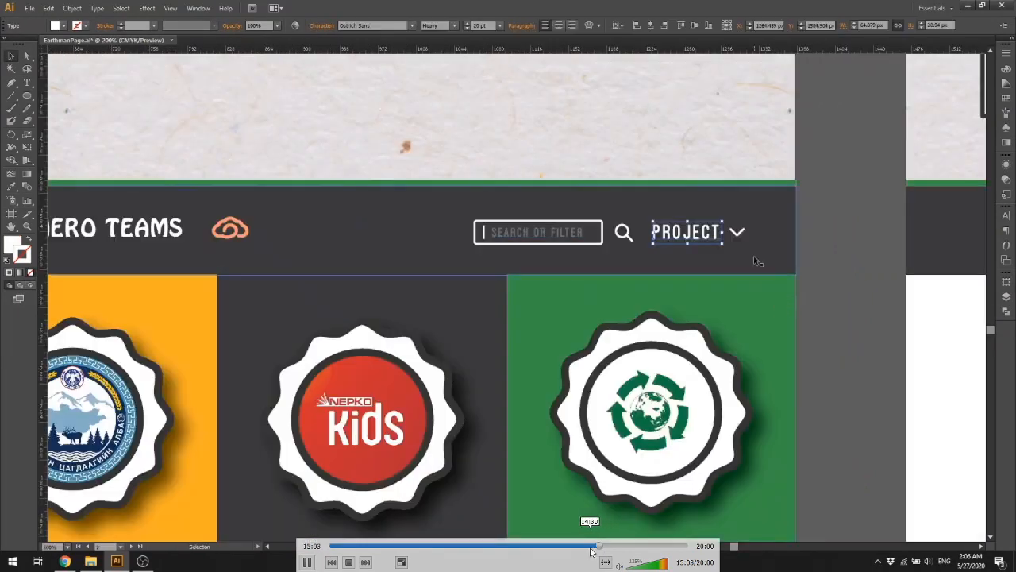
click(592, 548)
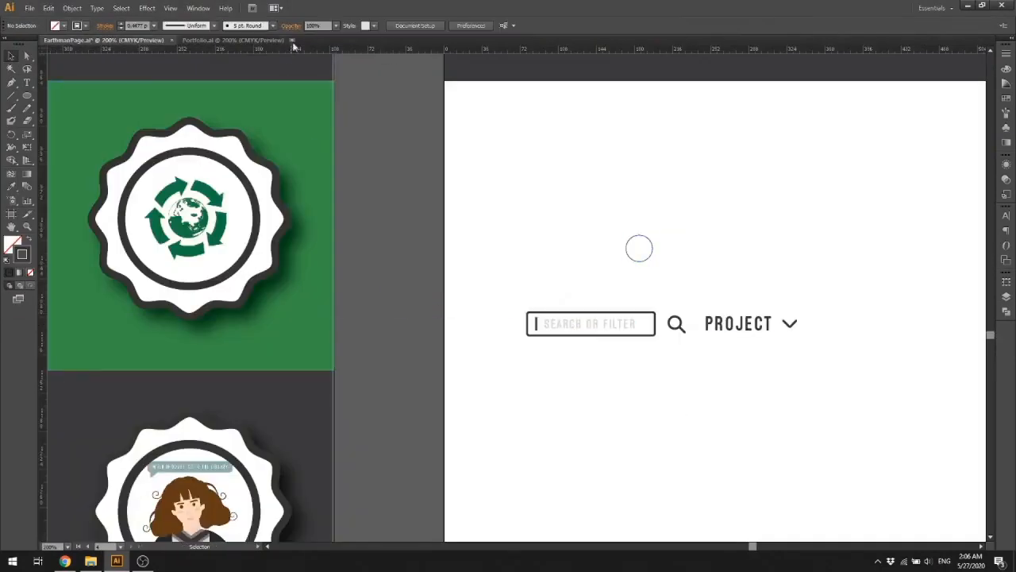
- Move the search field and Project filter into the Superhero Teams bar and give their outlines a white color
scroll(903, 393, down, 2)
drag(953, 429, 790, 381)
drag(843, 395, 587, 254)
click(85, 26)
click(22, 44)
click(754, 318)
scroll(607, 282, up, 2)
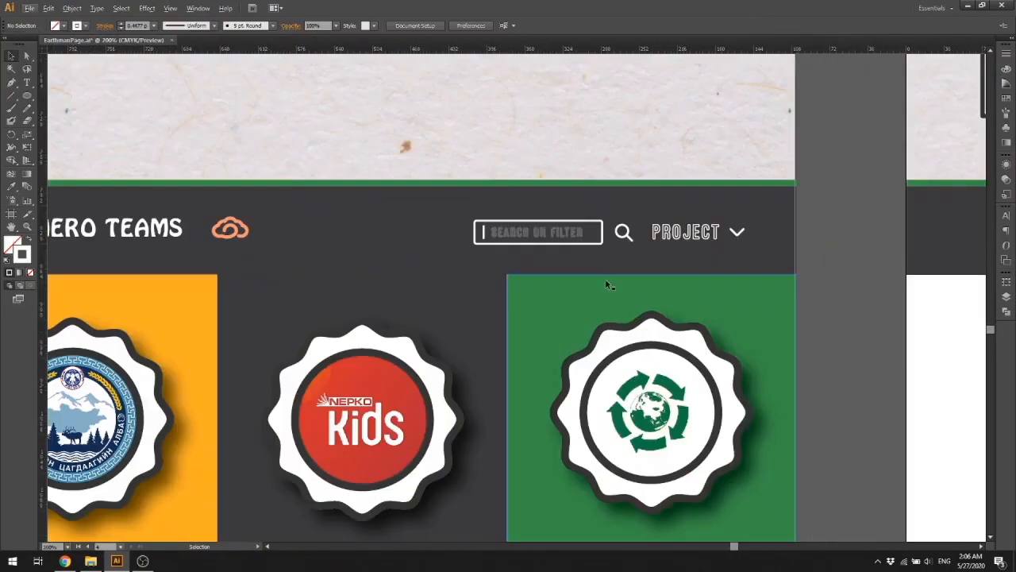
- Remove the outlines from the search placeholder and the Project label, and fill the Project label white
click(548, 232)
click(29, 272)
click(63, 25)
click(21, 44)
click(686, 232)
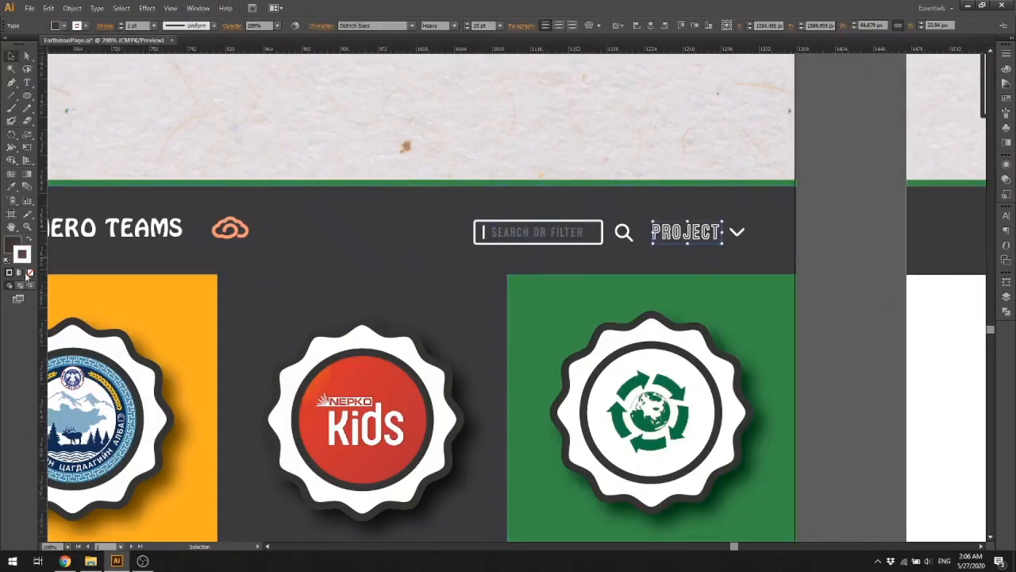
click(30, 273)
click(63, 25)
click(22, 44)
click(798, 280)
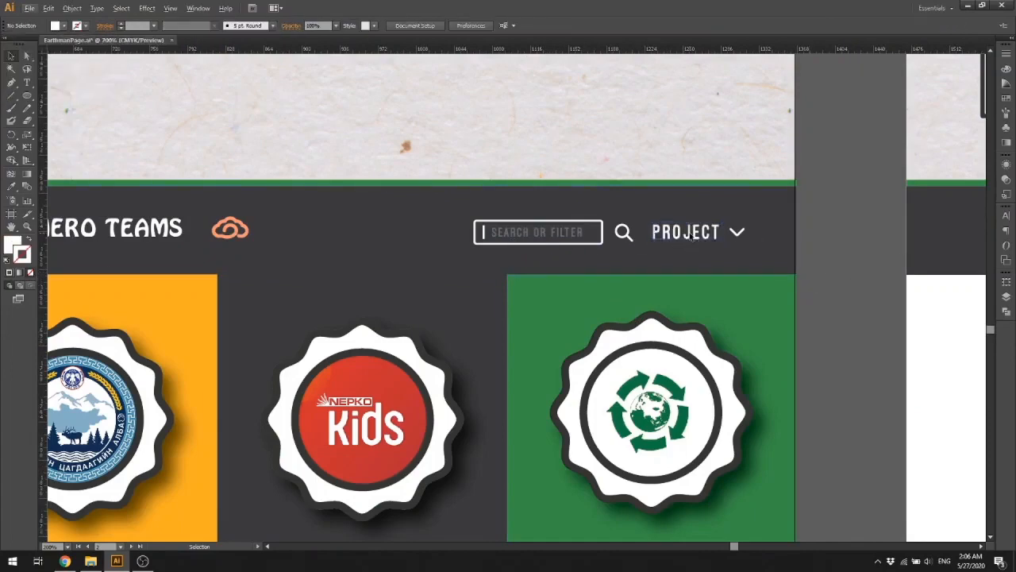
- Replace the Project filter label's text with SPECIALTY
click(688, 236)
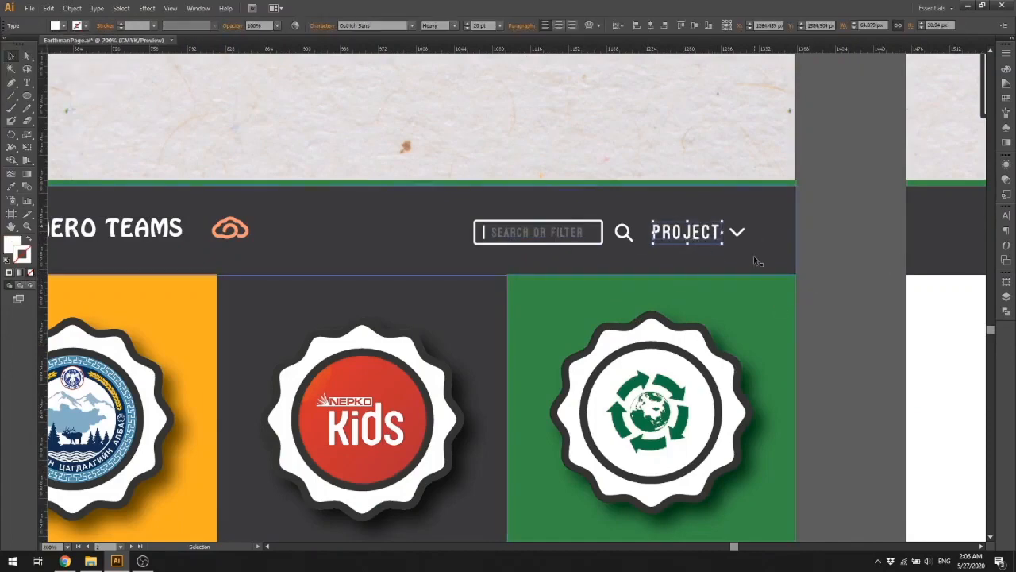
double_click(689, 234)
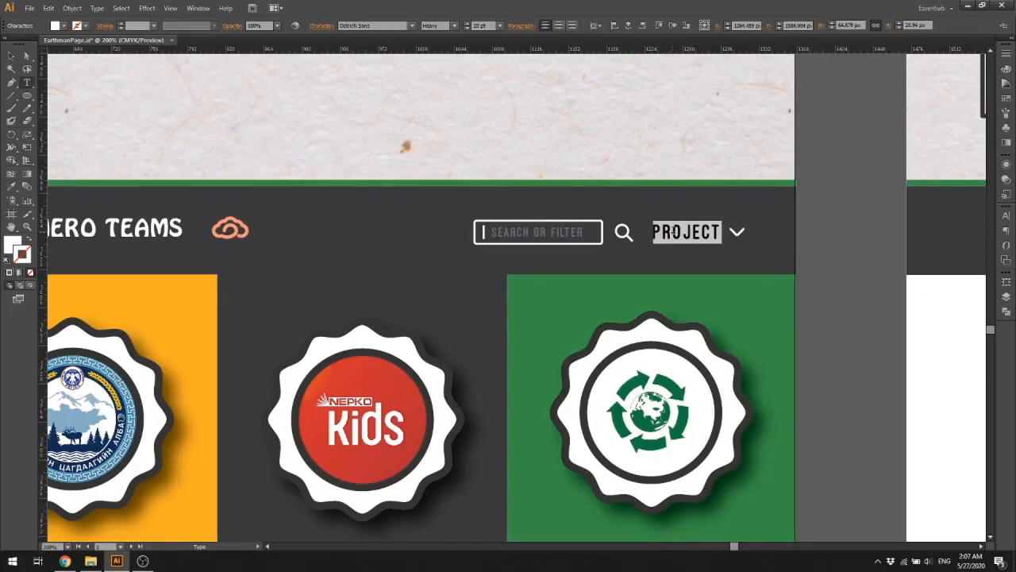
text(SPECIALIST)
text(TY)
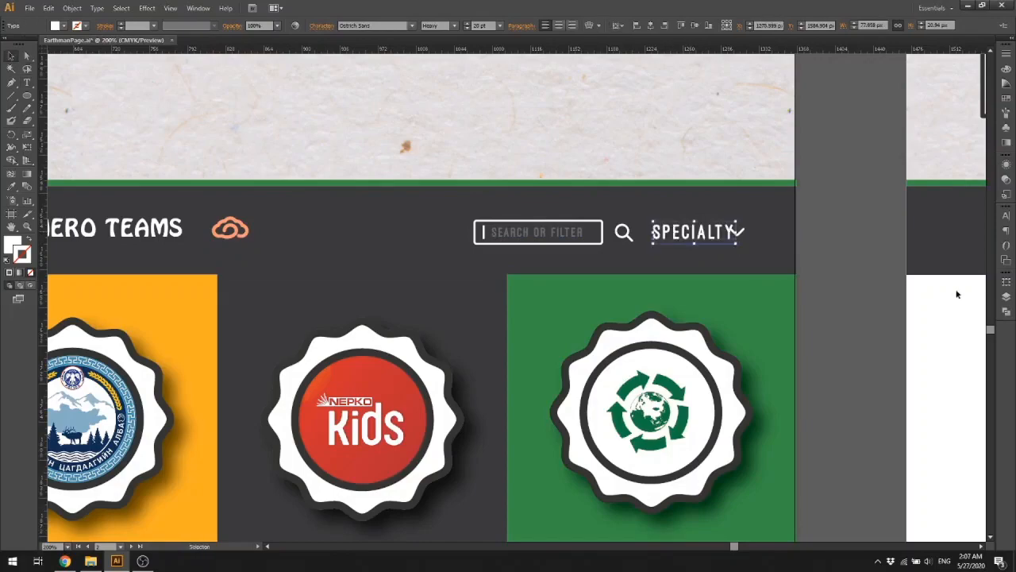
key(Escape)
- Nudge the search field and Specialty filter together away from the page's edge within the Superhero Teams bar
key(ctrl+1)
click(730, 234)
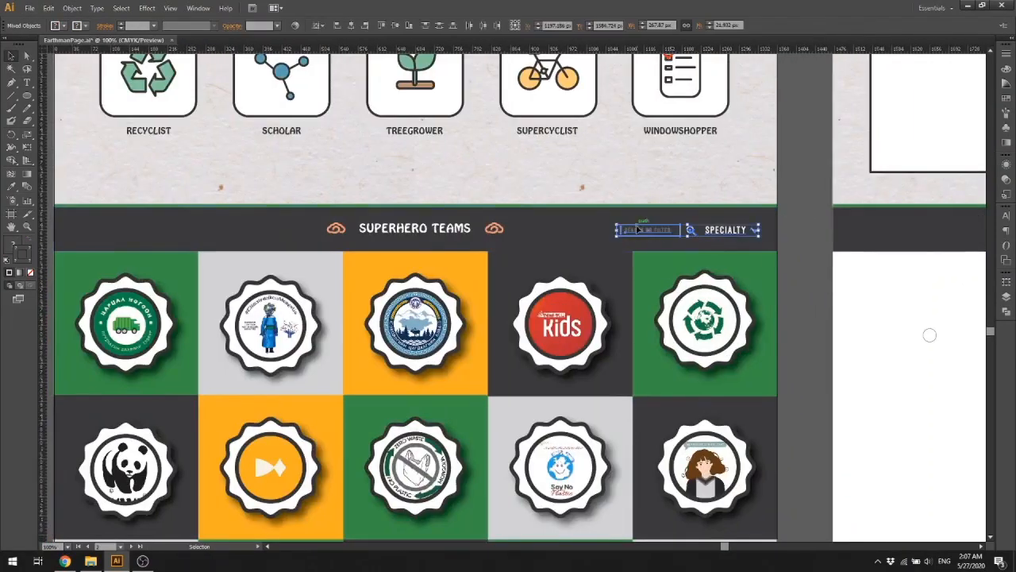
key(shift+Left)
key(shift+Left)
click(785, 243)
- Set the Specialty label's font to Mon Hover Regular and shift the dropdown arrow beside it outward
click(415, 228)
click(737, 231)
click(375, 25)
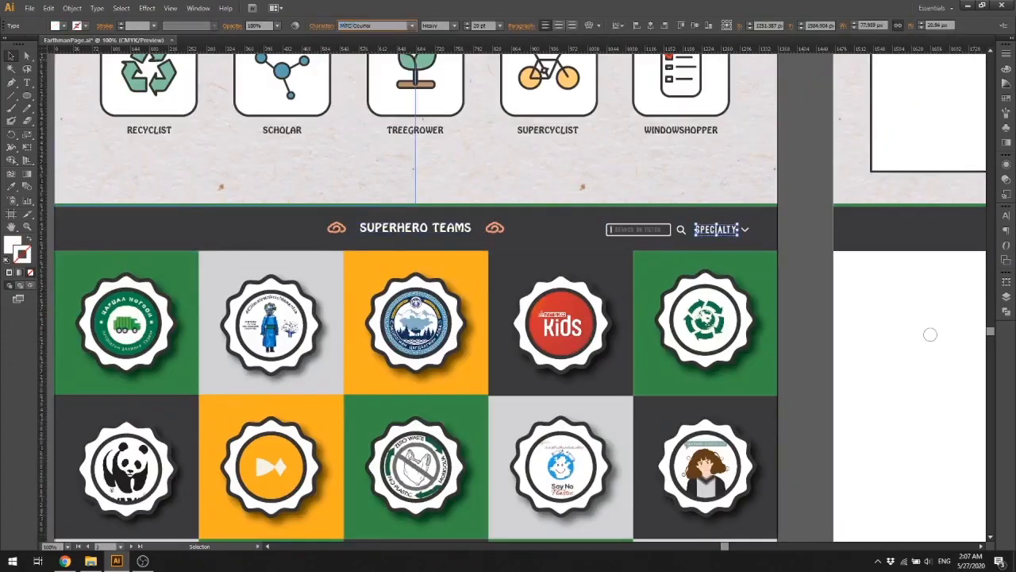
text(mon)
key(Return)
click(785, 236)
scroll(755, 234, up, 2)
drag(728, 231, 753, 231)
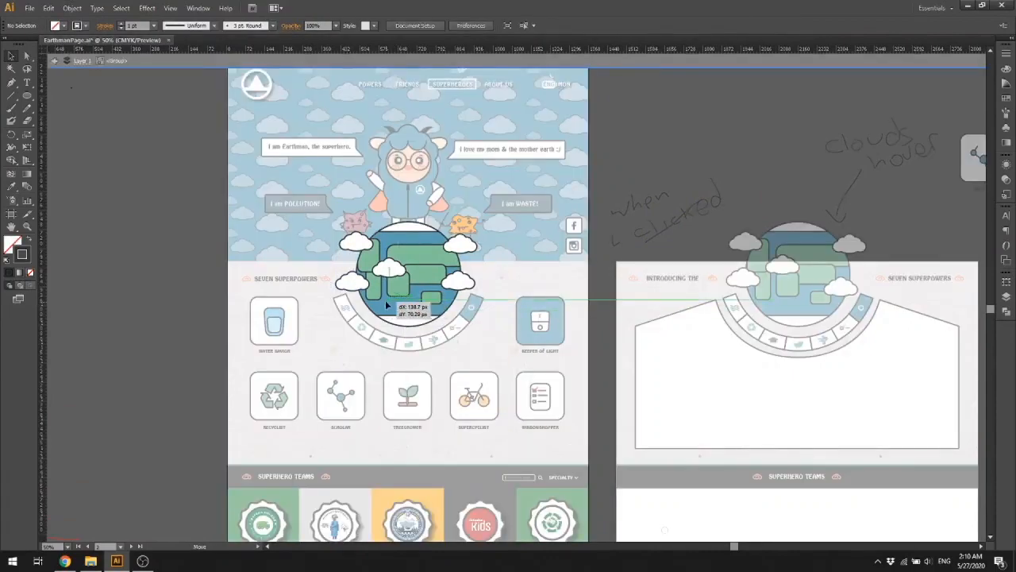
mouse_move(599, 481)
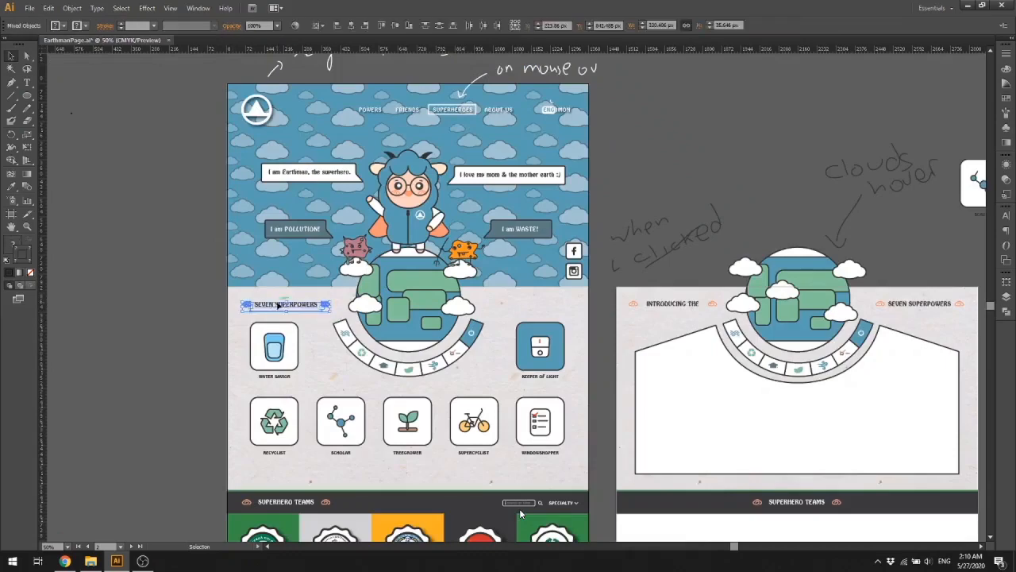
key(ctrl+Up)
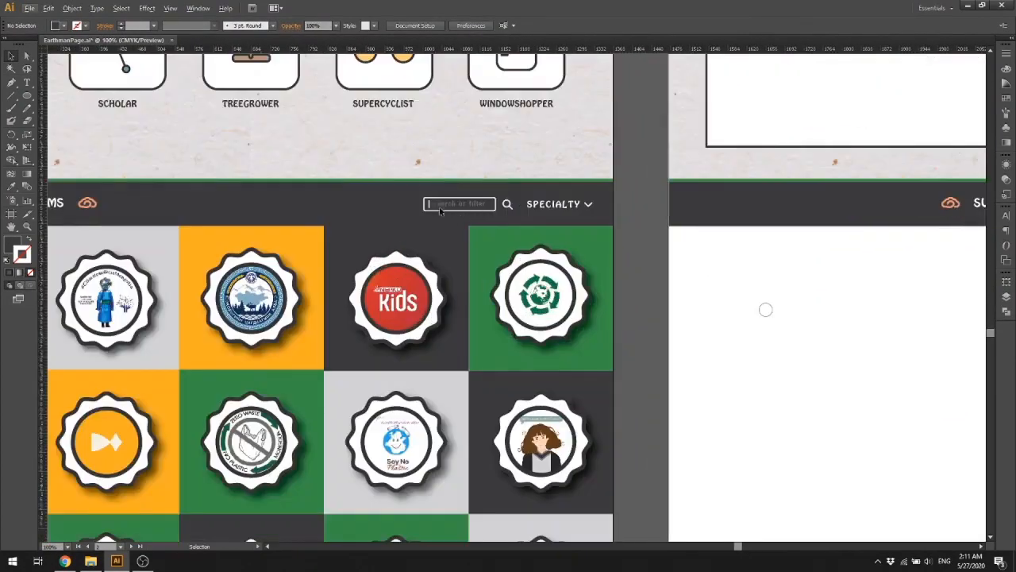
- Duplicate the search field's frame below the Specialty label as a dropdown box and give it a dark fill
drag(505, 214, 630, 225)
click(596, 235)
scroll(595, 234, up, 1)
click(597, 220)
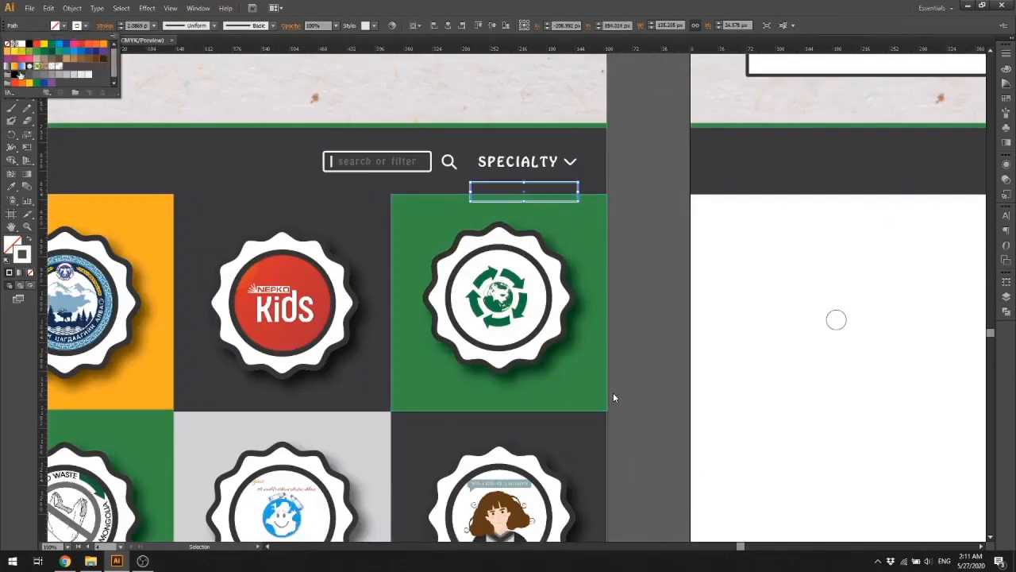
click(20, 74)
click(614, 393)
- Copy the Specialty label into the dropdown box and change the copy's text to WATER
click(517, 192)
drag(535, 167, 542, 198)
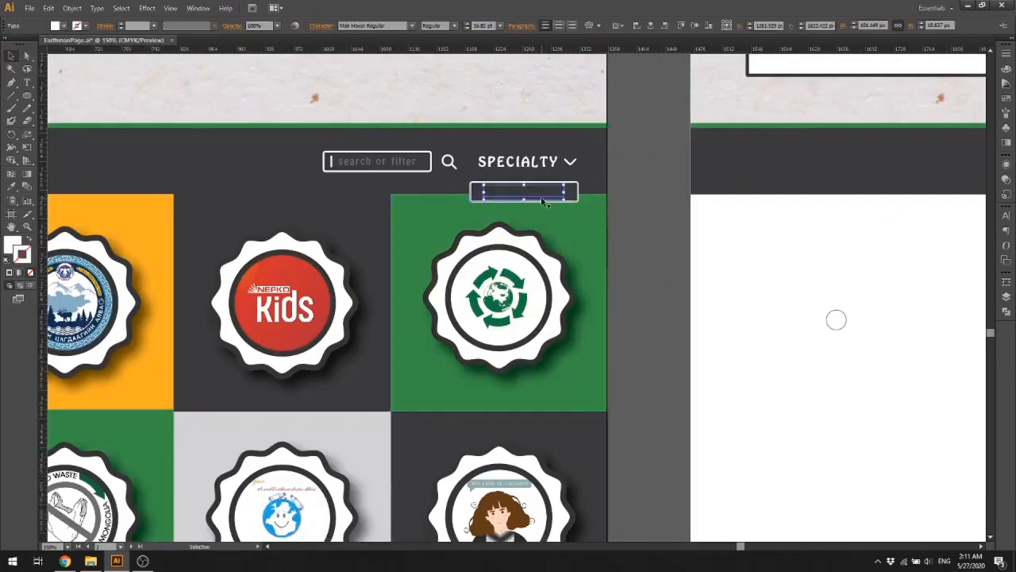
double_click(542, 198)
text(WATER)
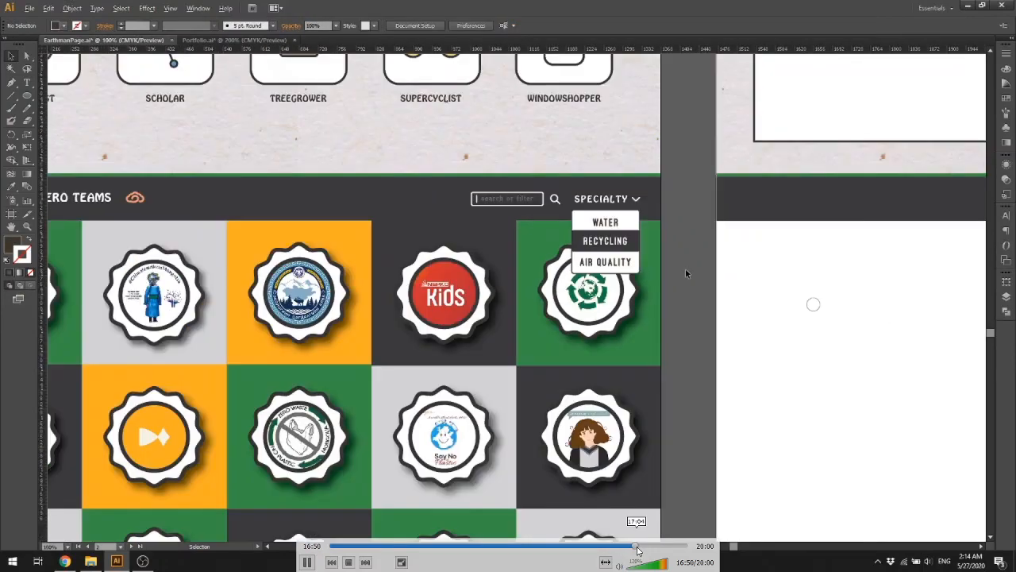
click(637, 546)
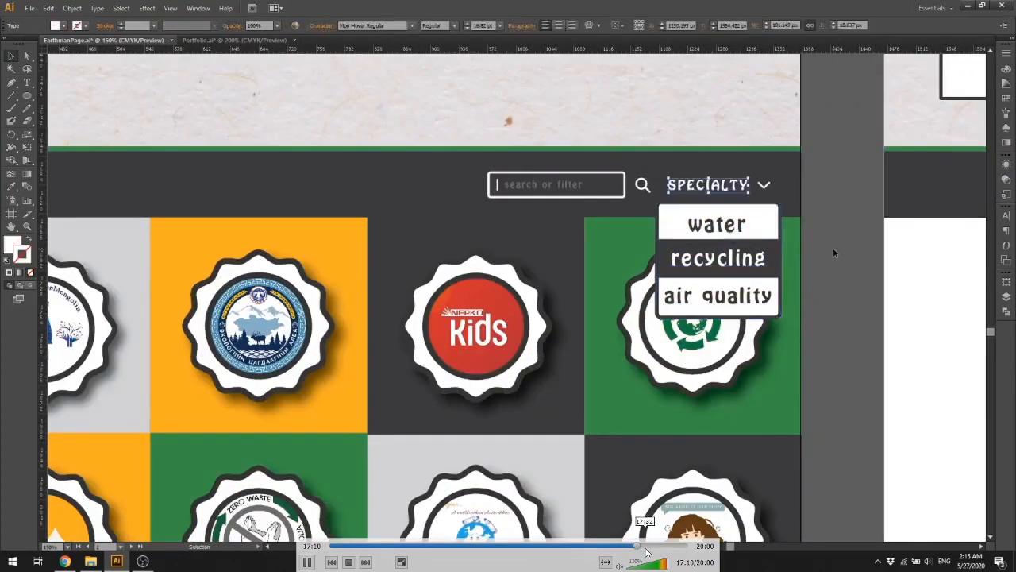
click(650, 548)
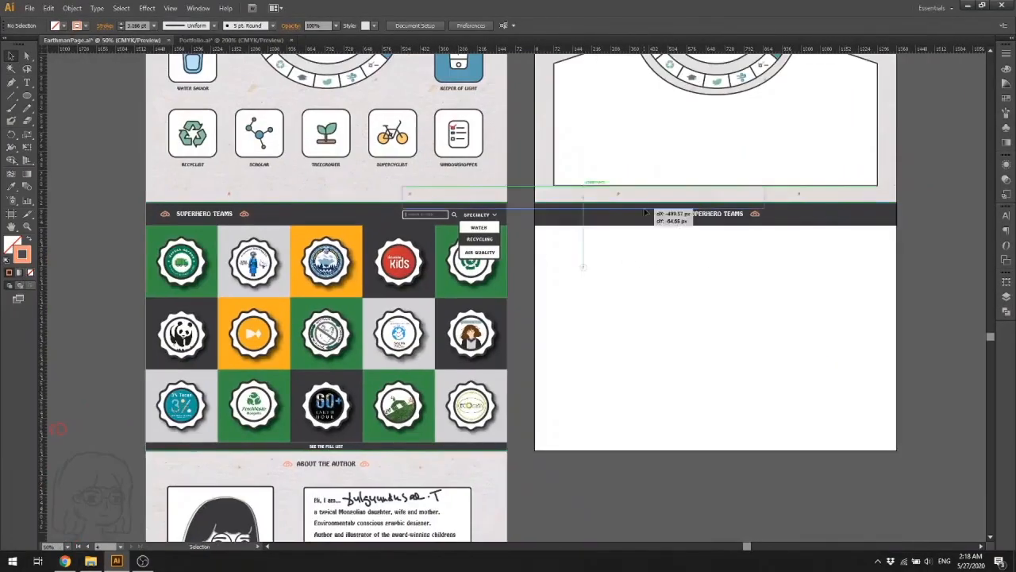
- Delete the Superhero Teams header on the second artboard and replace it with a copy of the first page's heading and search controls
drag(646, 213, 651, 215)
key(ctrl+z)
key(Delete)
drag(127, 213, 578, 223)
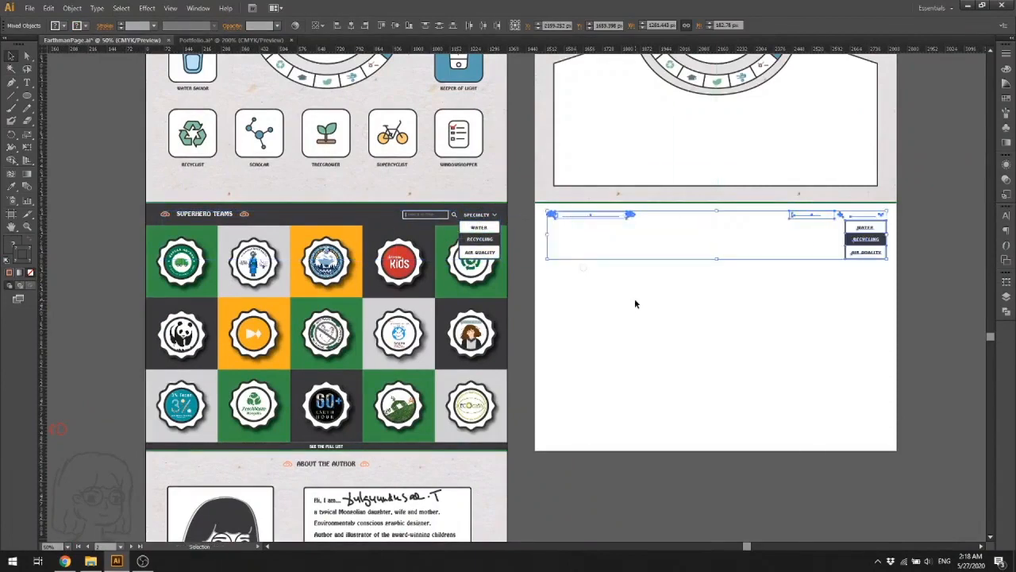
click(634, 298)
click(72, 8)
click(655, 548)
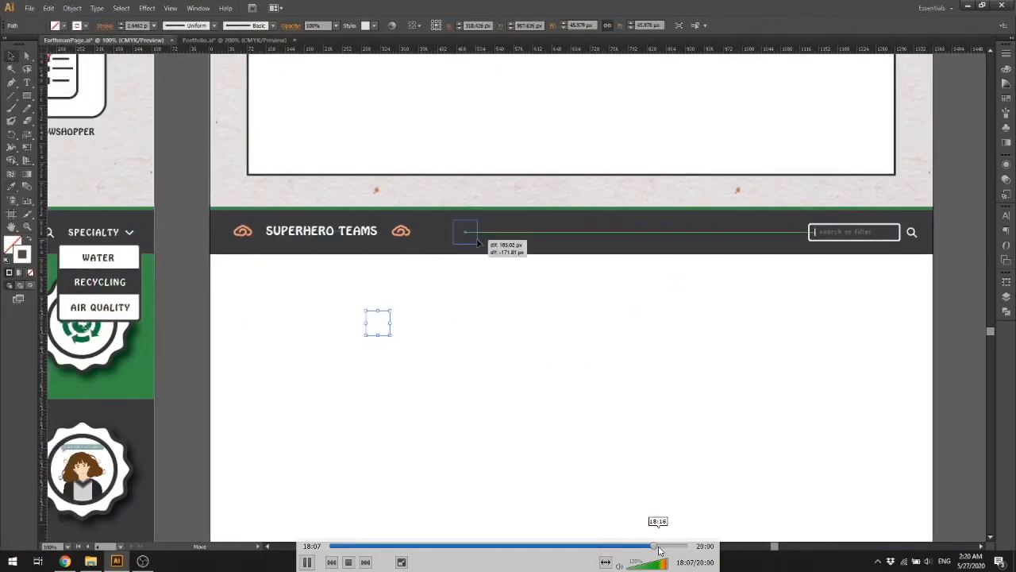
click(664, 546)
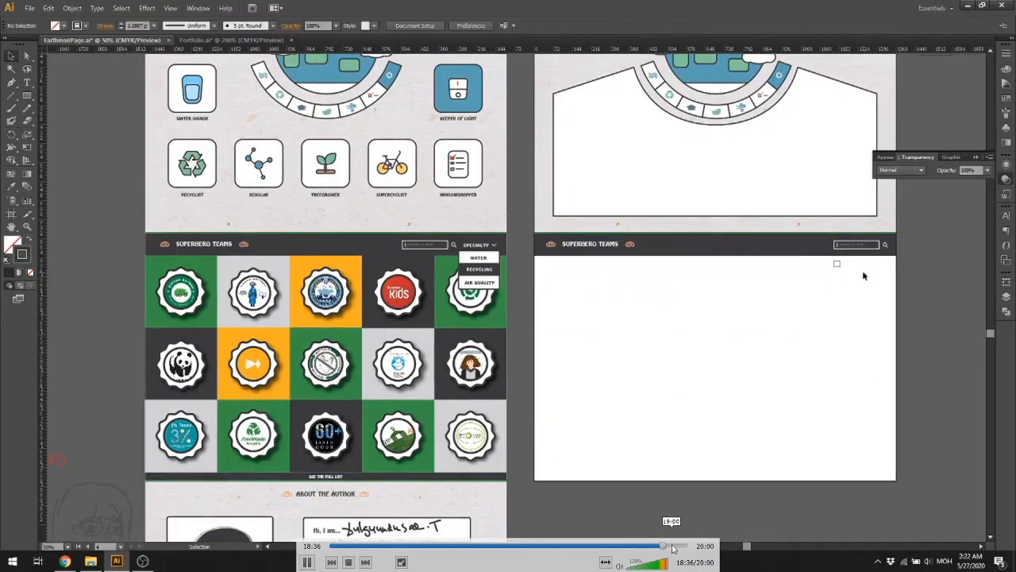
- Skip the design recording ahead to 19:00 and 19:17 to review the specialty checklist and the team grid
click(672, 546)
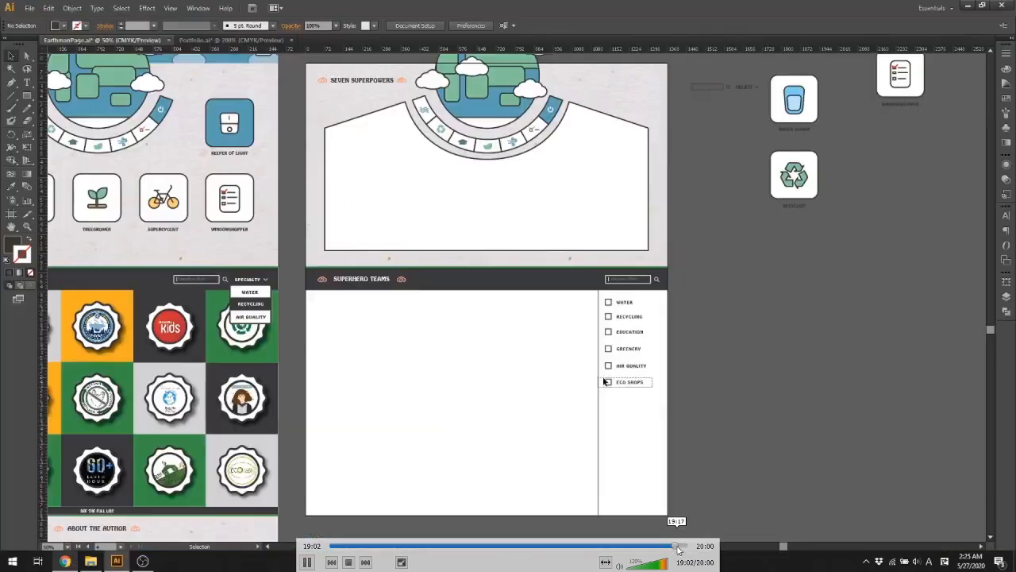
click(677, 548)
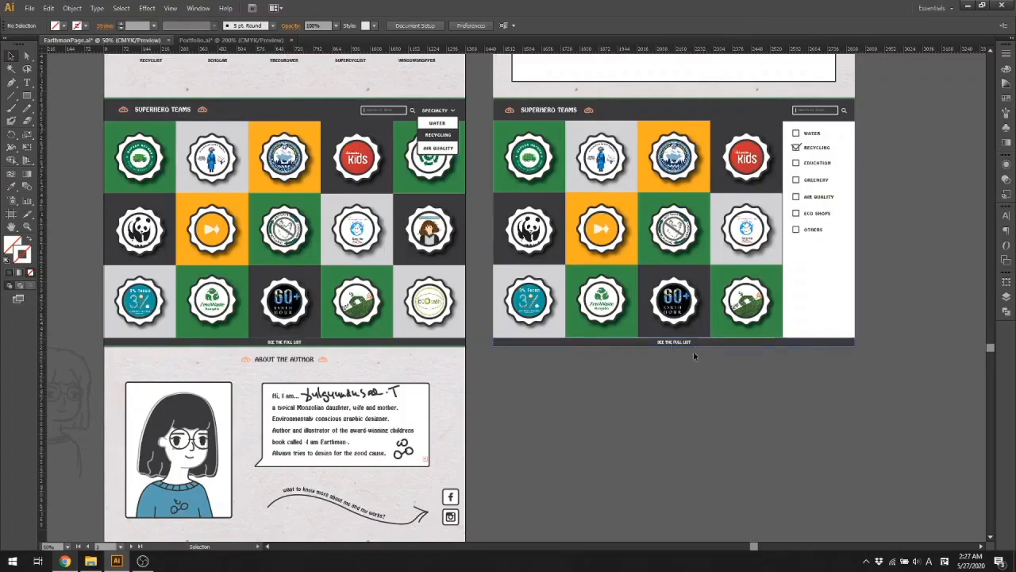
mouse_move(684, 547)
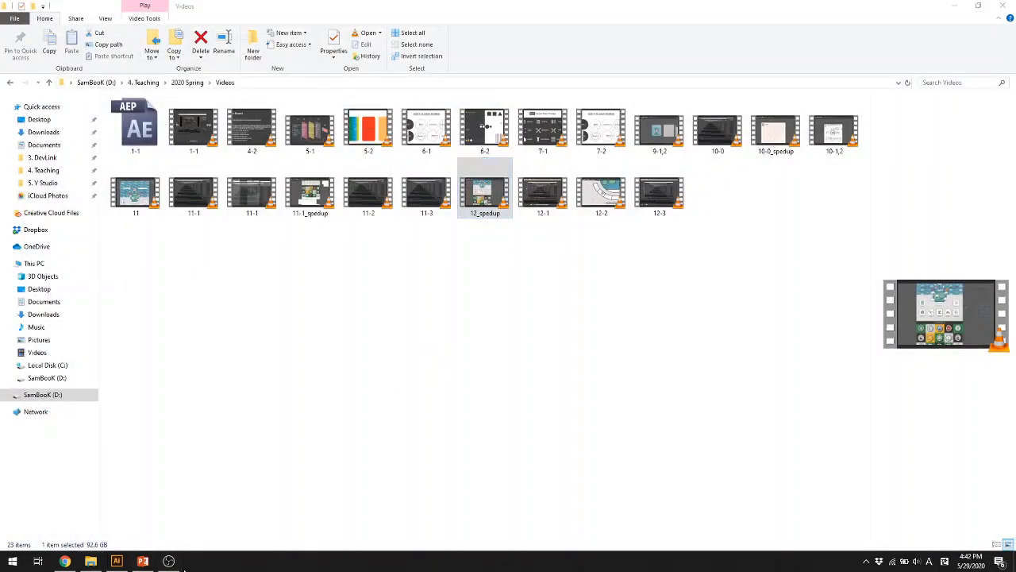
- Switch to the EarthmanPage.ai document in Illustrator
click(177, 563)
click(178, 564)
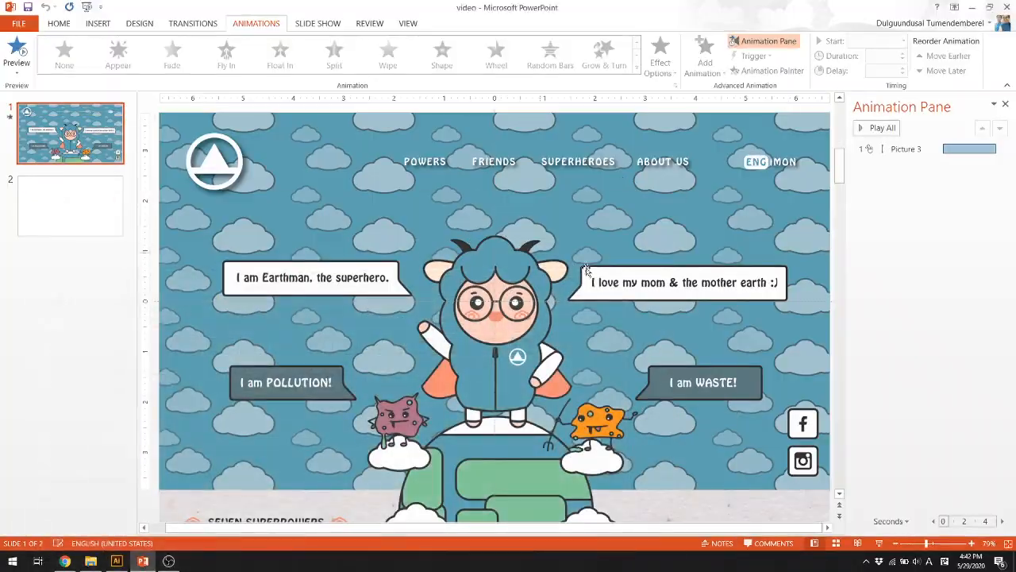
click(116, 560)
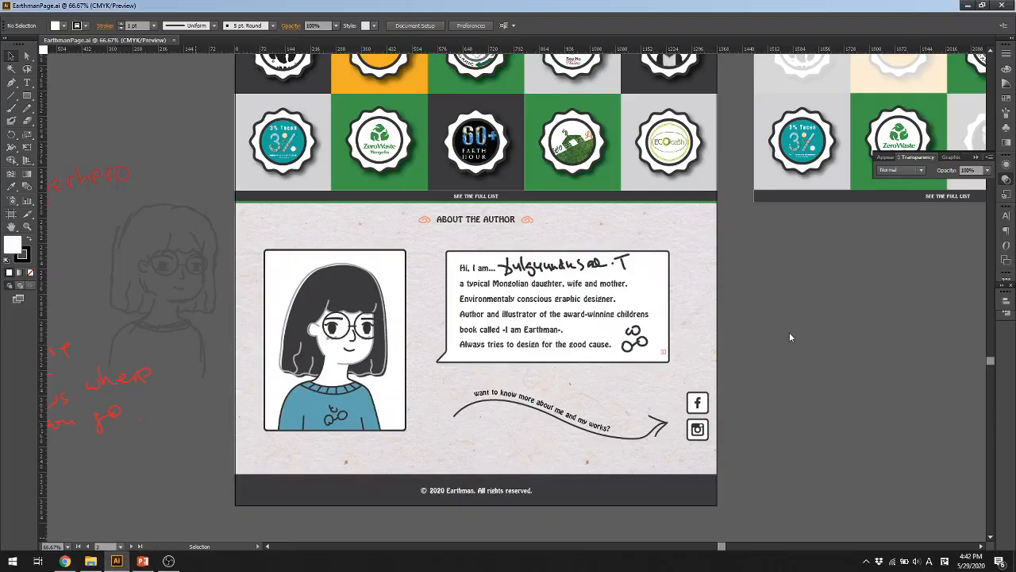
- Examine the page layout from About the Author through the Superhero Teams grids on both artboards up to the Earthman illustration
scroll(758, 406, up, 5)
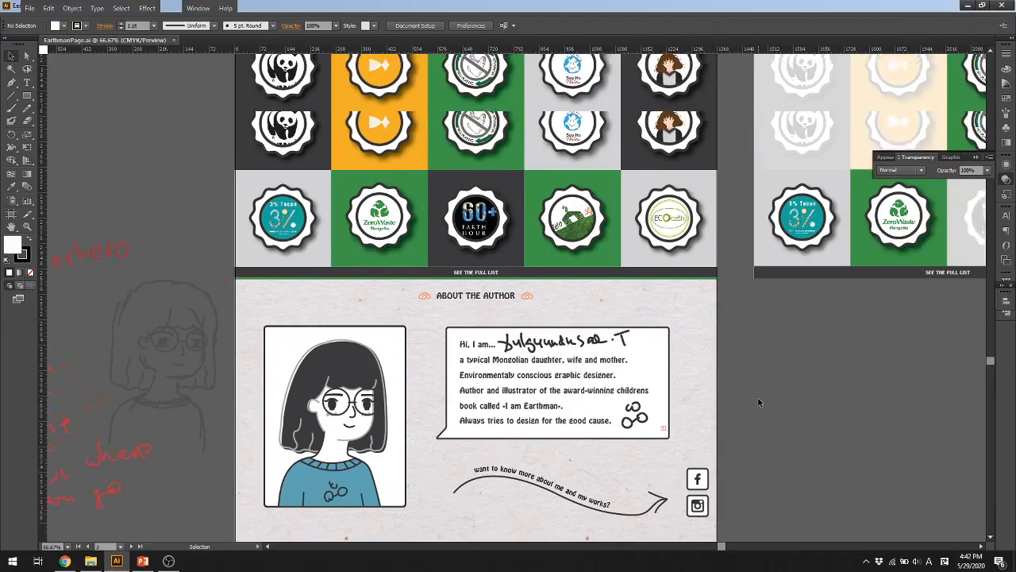
drag(832, 441, 610, 464)
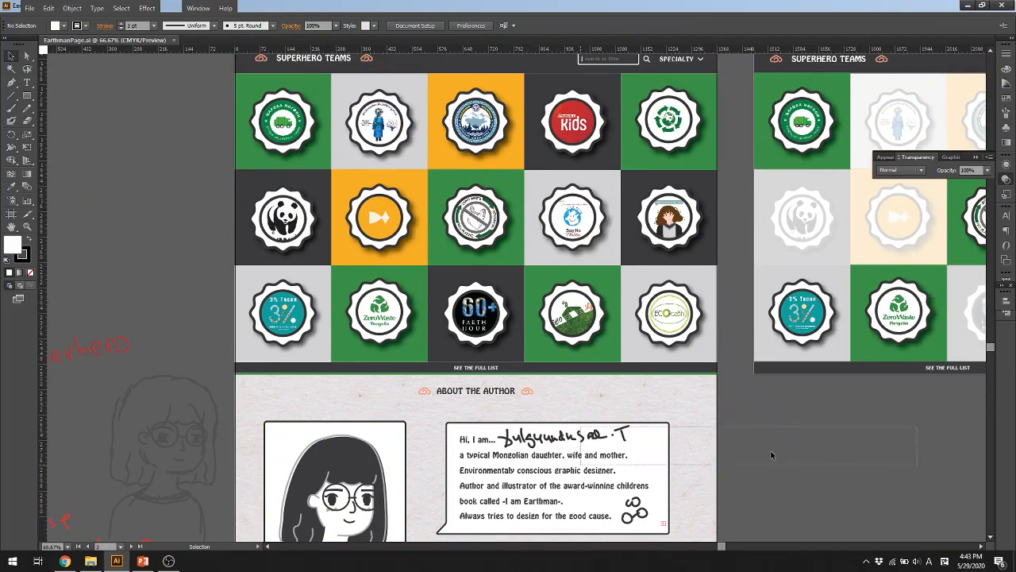
click(802, 427)
drag(867, 429, 553, 488)
drag(730, 477, 660, 490)
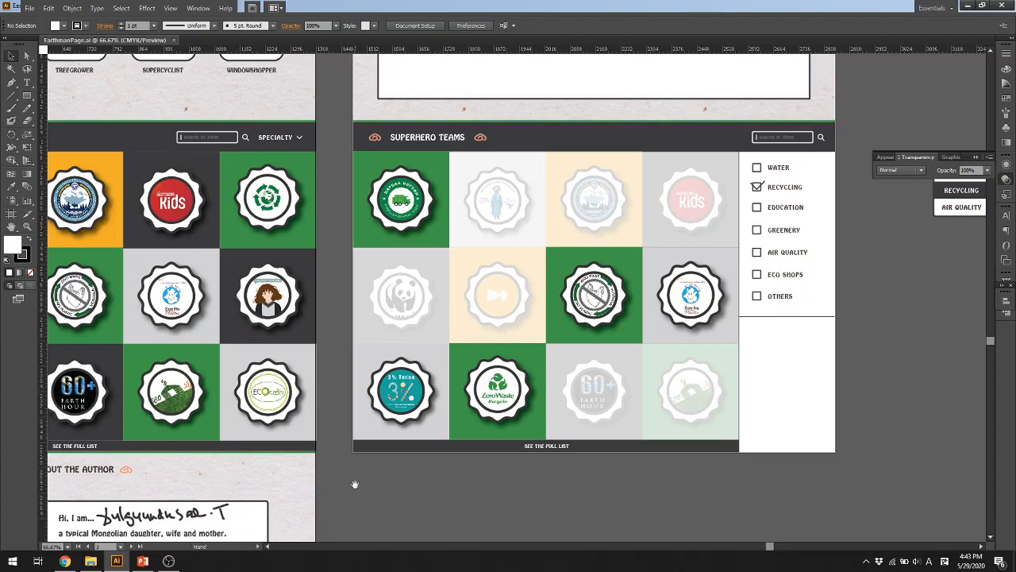
drag(345, 390, 692, 404)
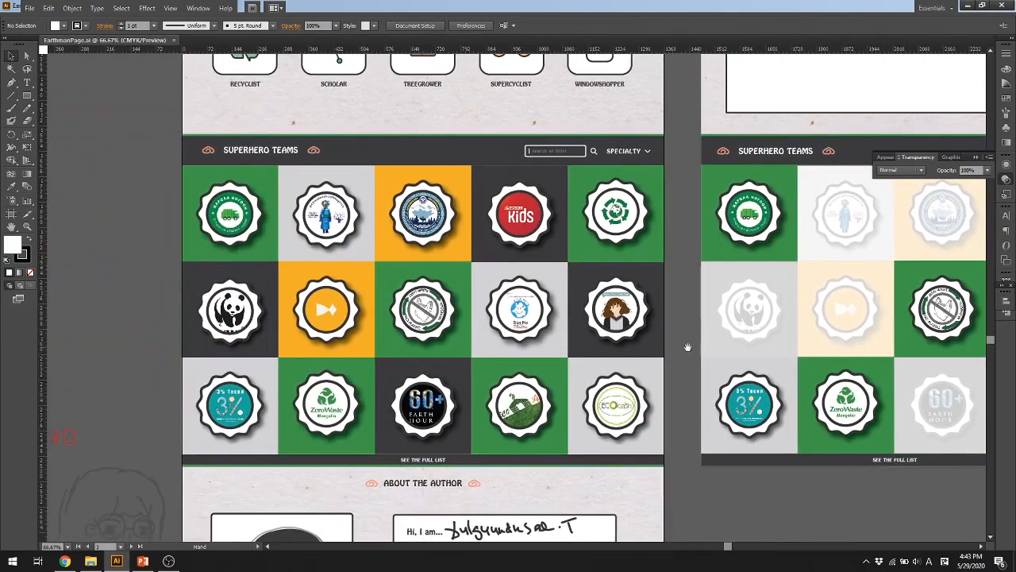
drag(688, 346, 675, 396)
drag(673, 313, 663, 477)
drag(661, 372, 668, 514)
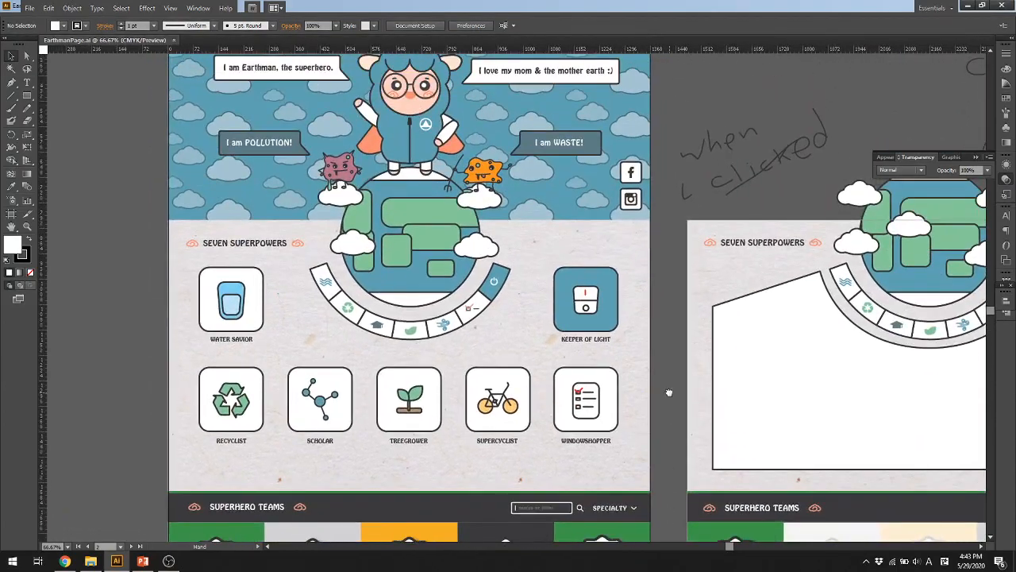
drag(668, 396, 685, 540)
drag(667, 377, 679, 425)
scroll(467, 341, up, 2)
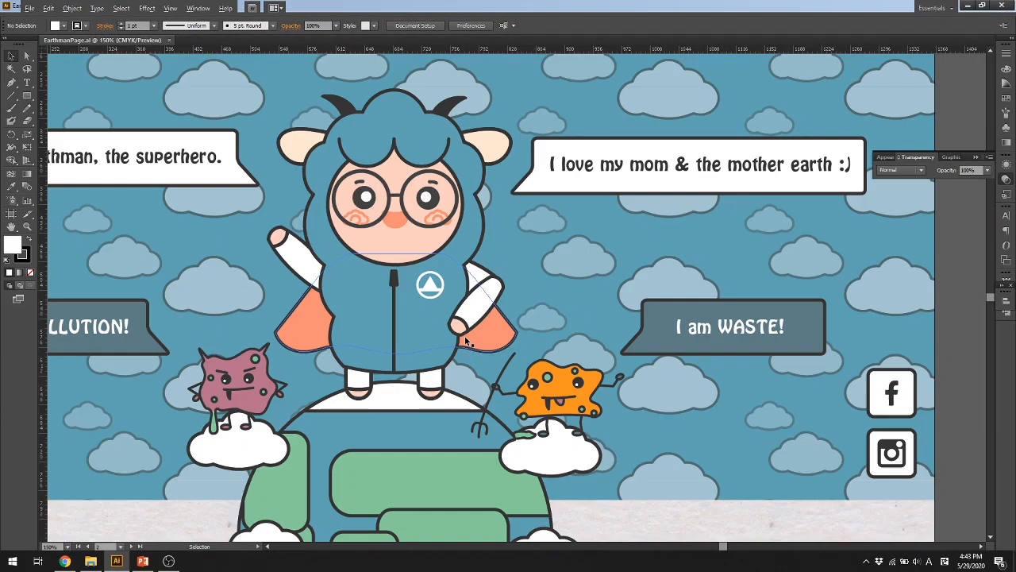
- Hide the rulers around the canvas while viewing the Earthman illustration
drag(481, 304, 619, 349)
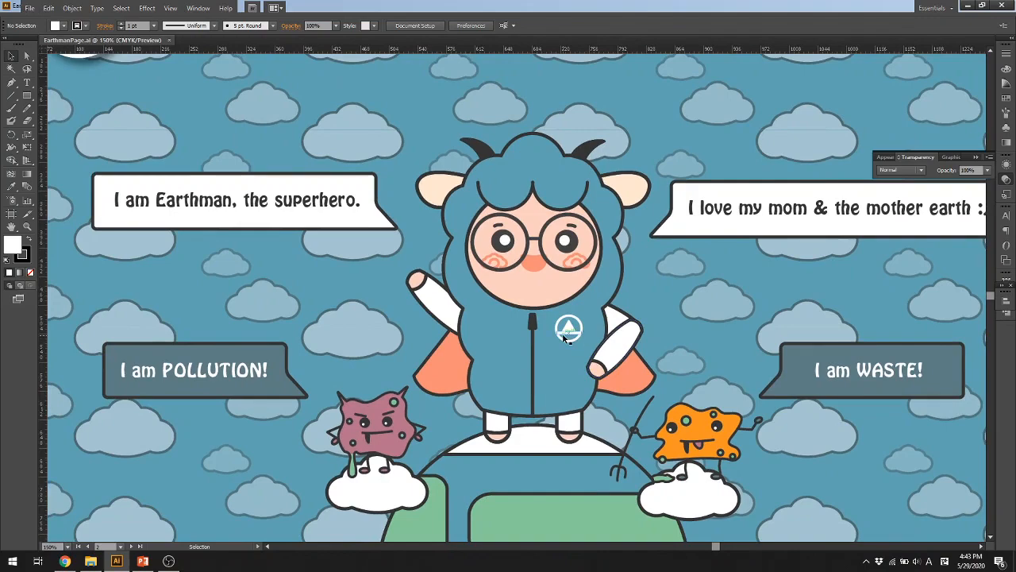
key(ctrl+r)
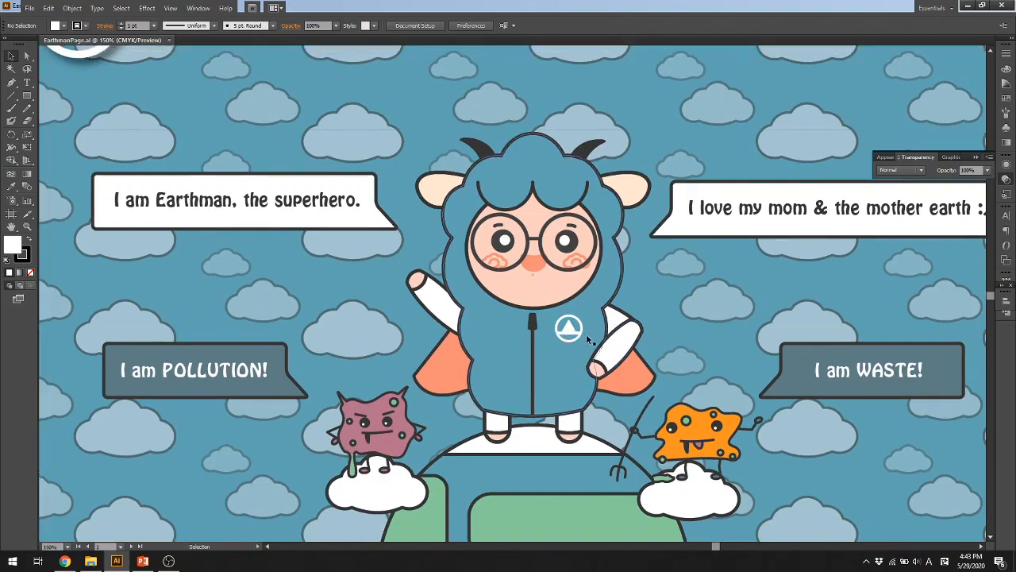
scroll(586, 333, down, 1)
drag(628, 329, 594, 322)
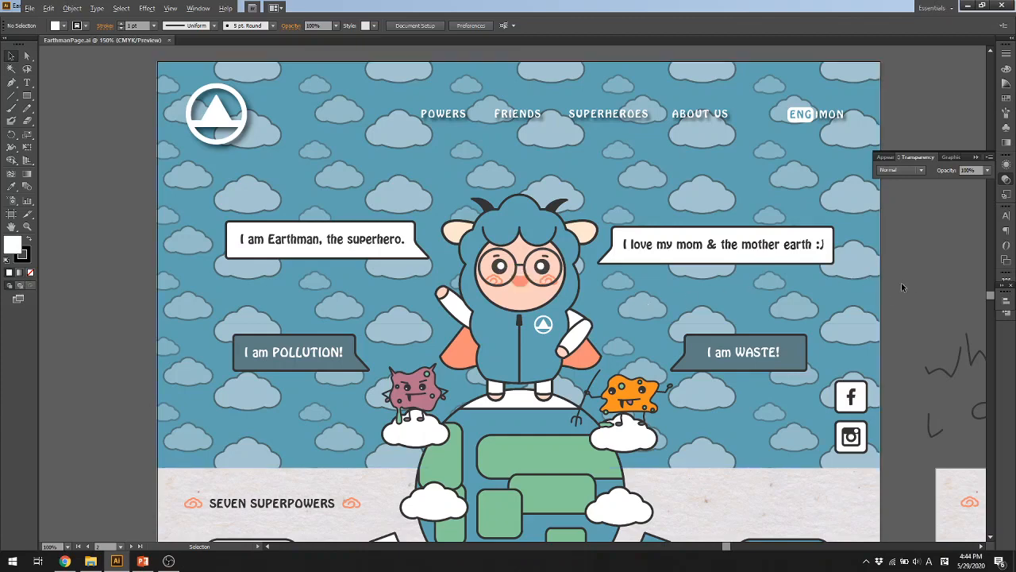
- Examine the first page's header, the Earthman illustration, and the Seven Superpowers section with its ring and icons
scroll(902, 285, up, 1)
drag(821, 309, 996, 344)
scroll(762, 344, down, 1)
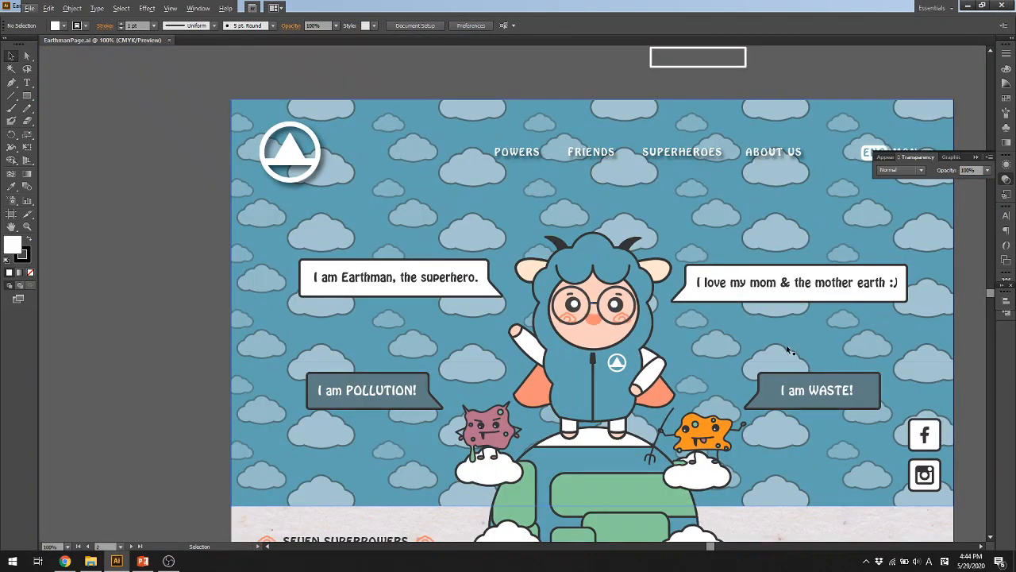
drag(969, 401, 901, 370)
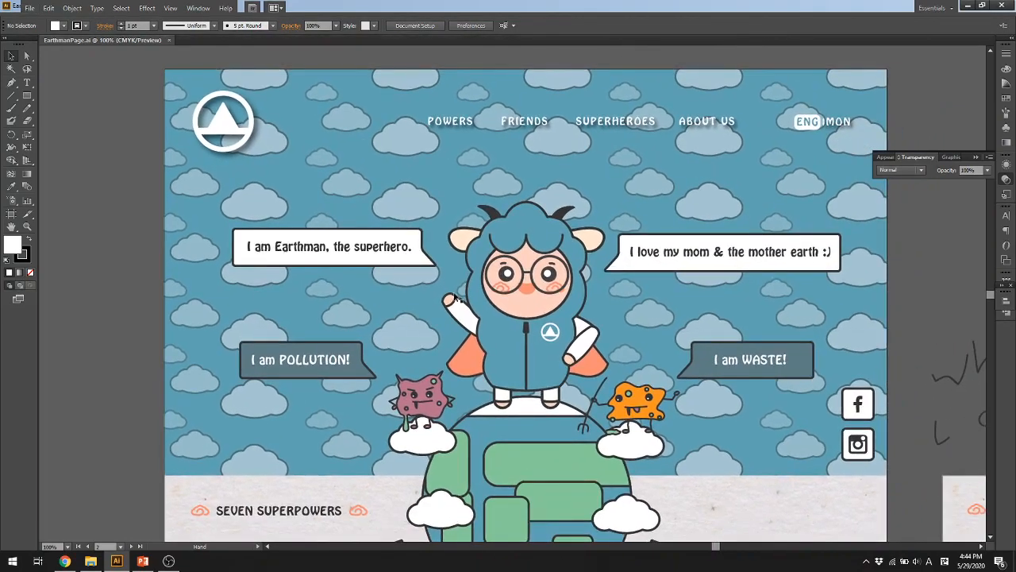
drag(904, 449, 917, 333)
drag(875, 540, 873, 390)
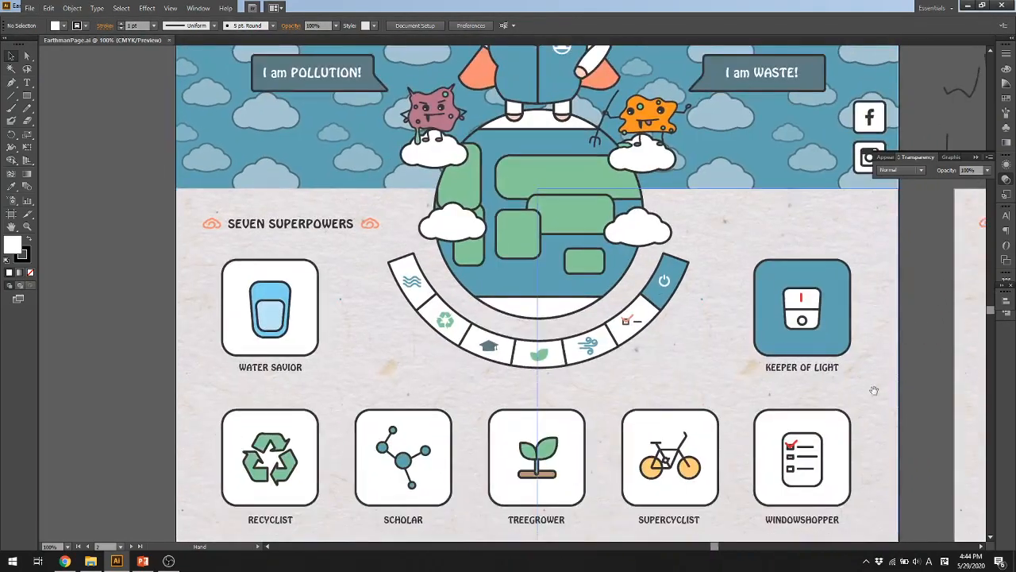
drag(889, 490, 882, 415)
drag(924, 134, 892, 494)
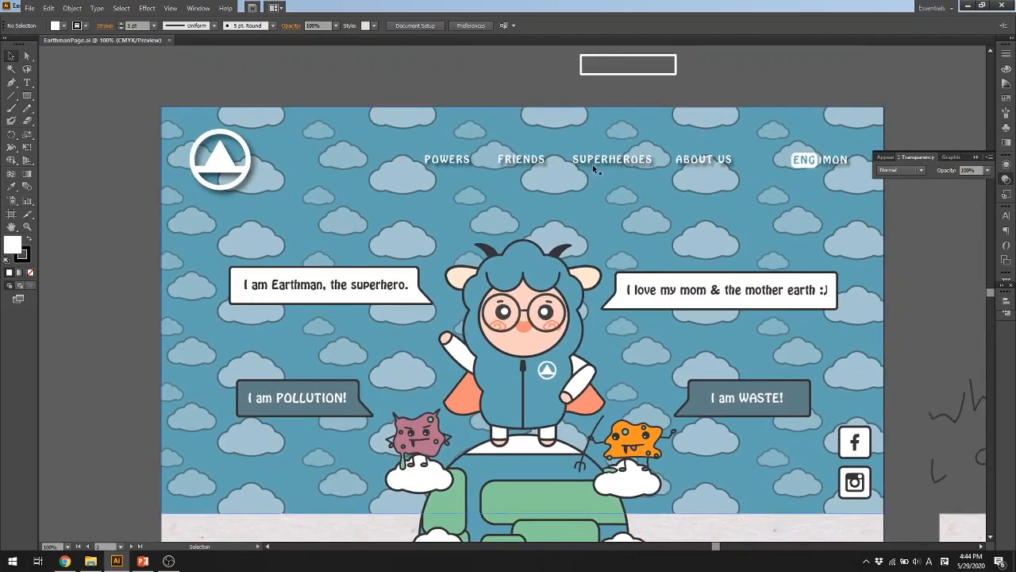
- Examine the Superheroes link in the header's navigation menu, selecting it briefly without editing it
click(642, 161)
click(479, 82)
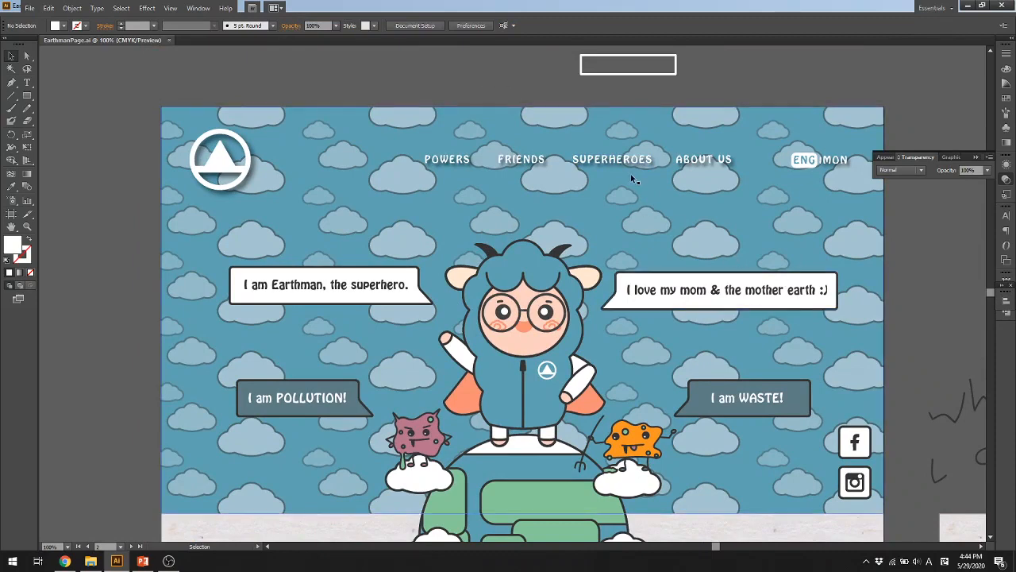
scroll(632, 178, down, 3)
scroll(632, 176, up, 2)
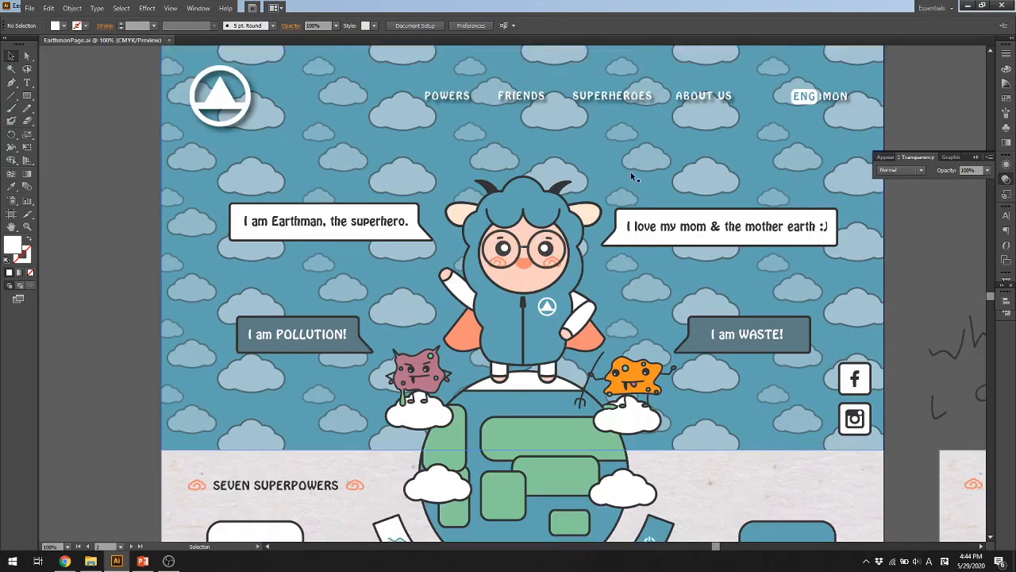
scroll(631, 172, down, 3)
scroll(630, 172, up, 3)
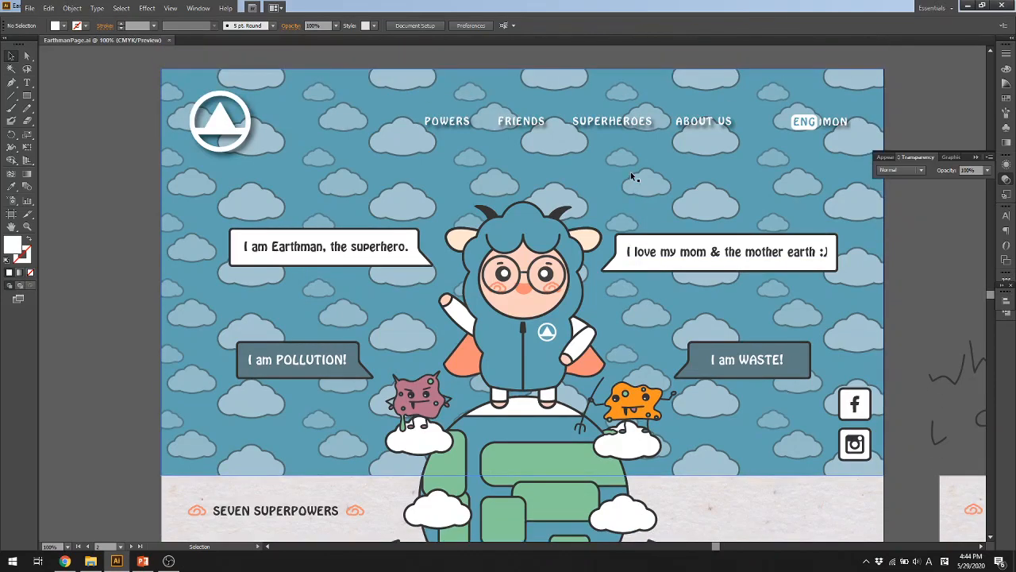
click(613, 119)
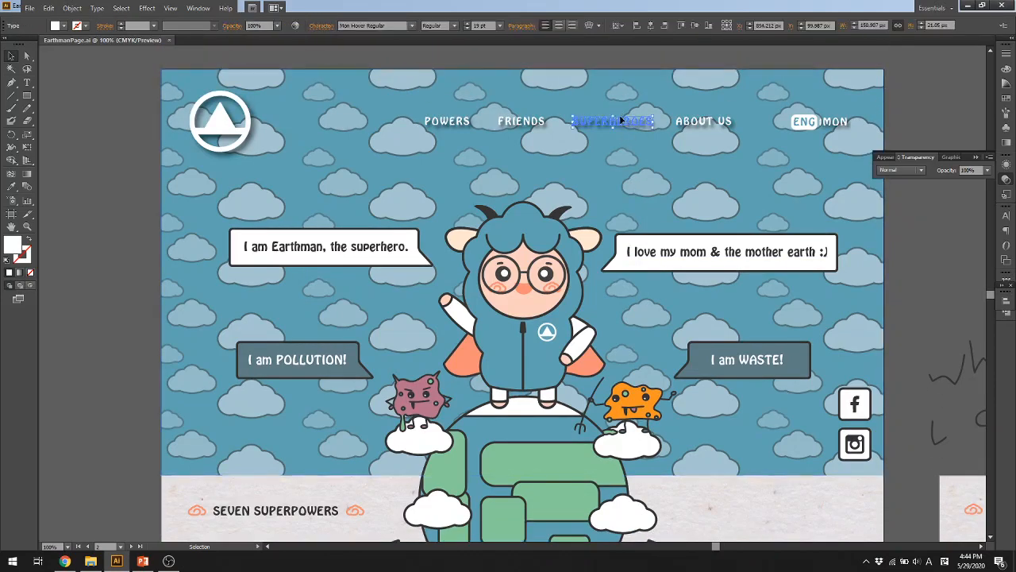
click(915, 237)
- Examine the first page from the superpowers ring down to About the Author and back at the Superhero Teams grid
scroll(914, 238, down, 5)
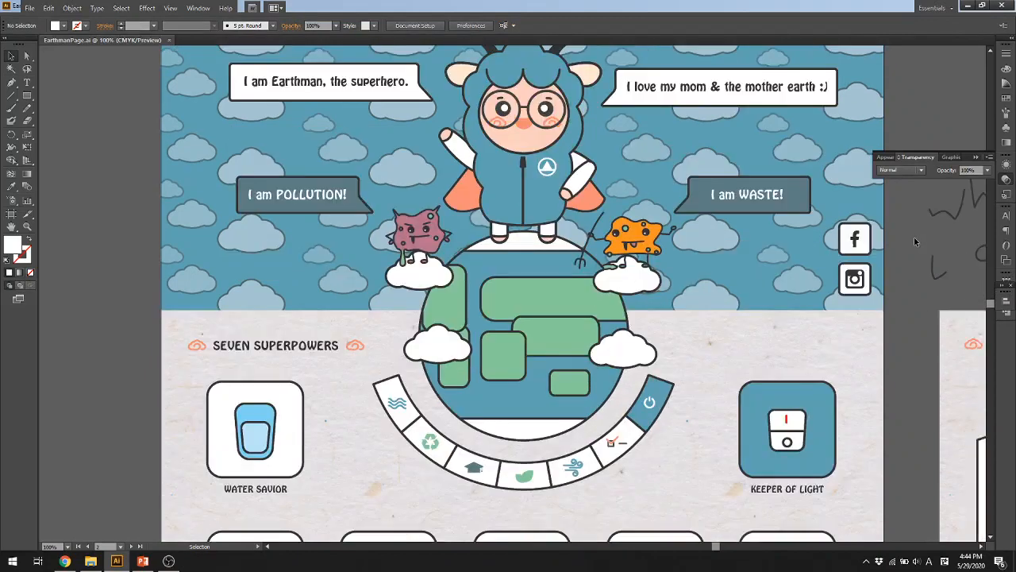
scroll(914, 237, down, 2)
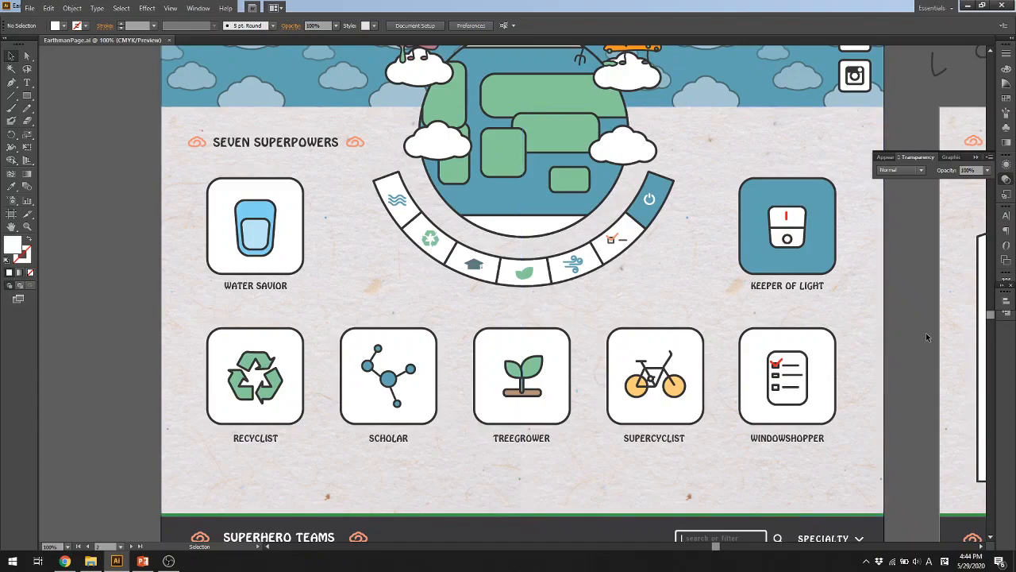
scroll(926, 332, down, 15)
scroll(922, 333, down, 14)
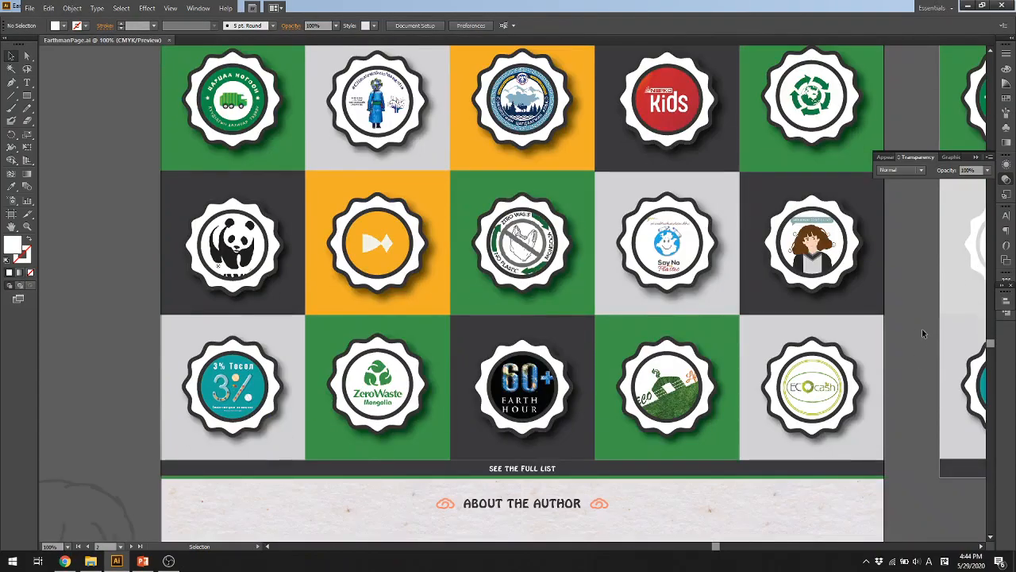
scroll(922, 329, up, 11)
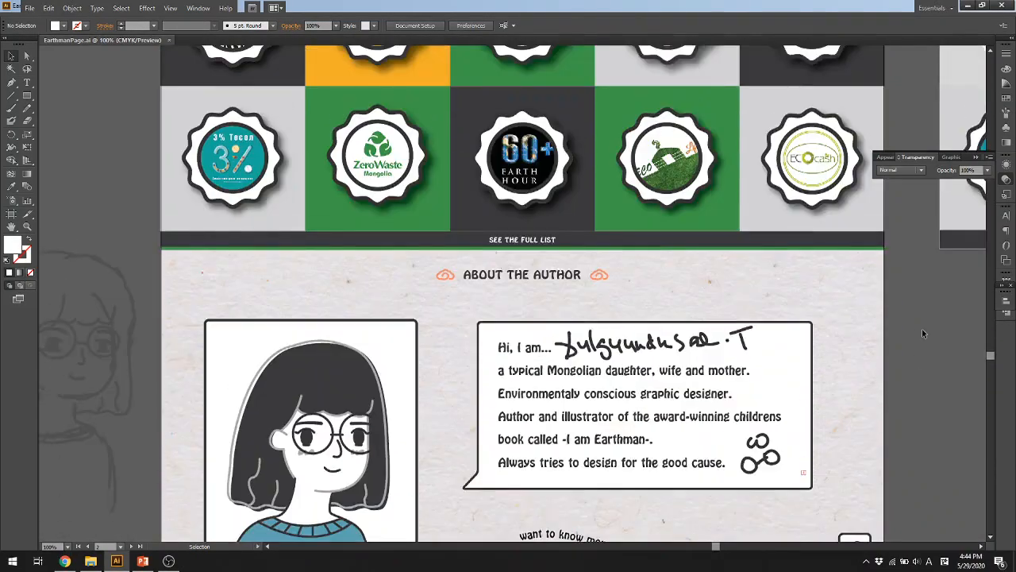
scroll(920, 311, up, 3)
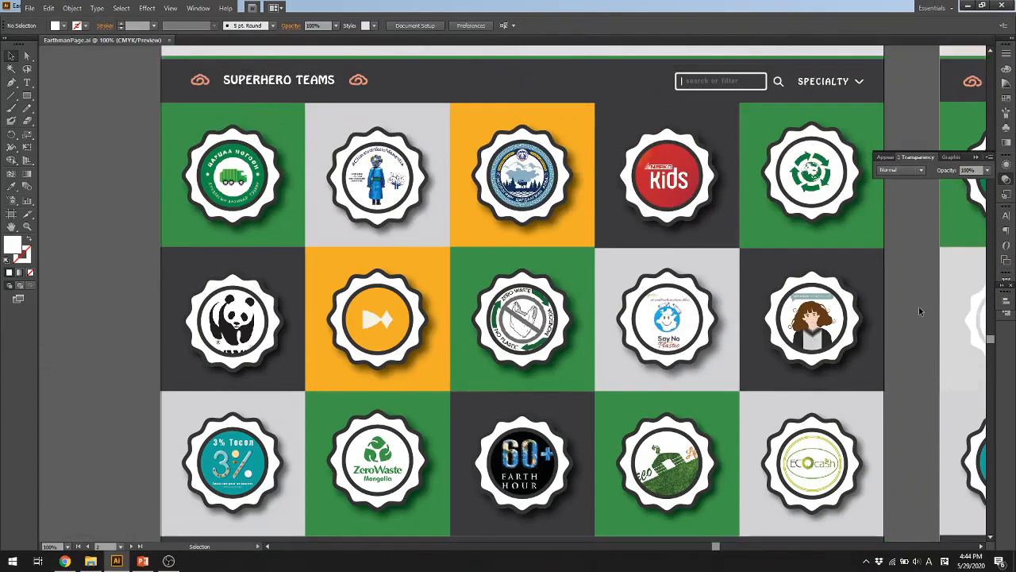
scroll(921, 311, down, 1)
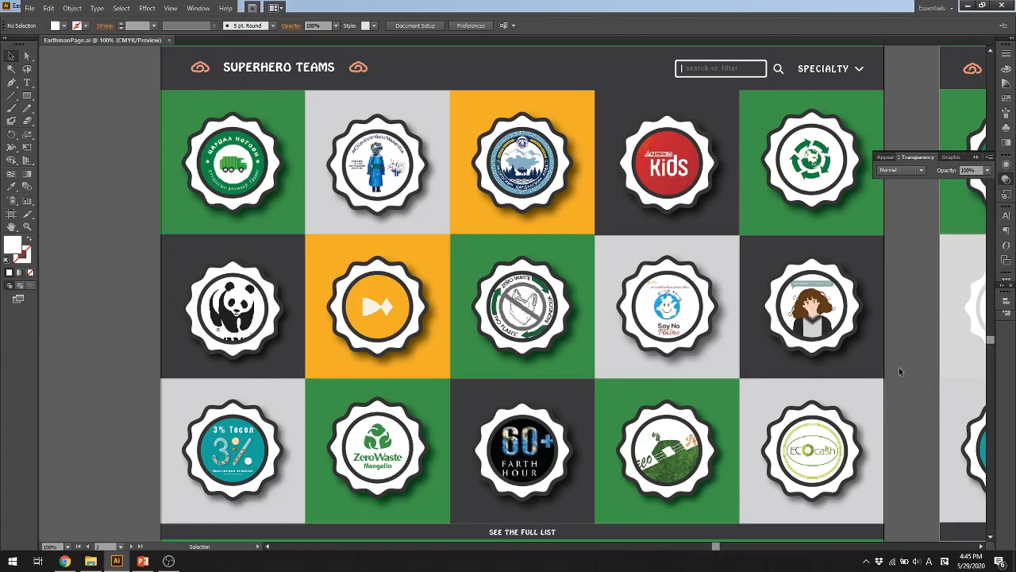
- Examine the Specialty dropdown arrow on the first page and compare its team grid with the filtered grid on the second artboard
drag(899, 367, 402, 354)
drag(785, 362, 790, 393)
drag(417, 403, 811, 395)
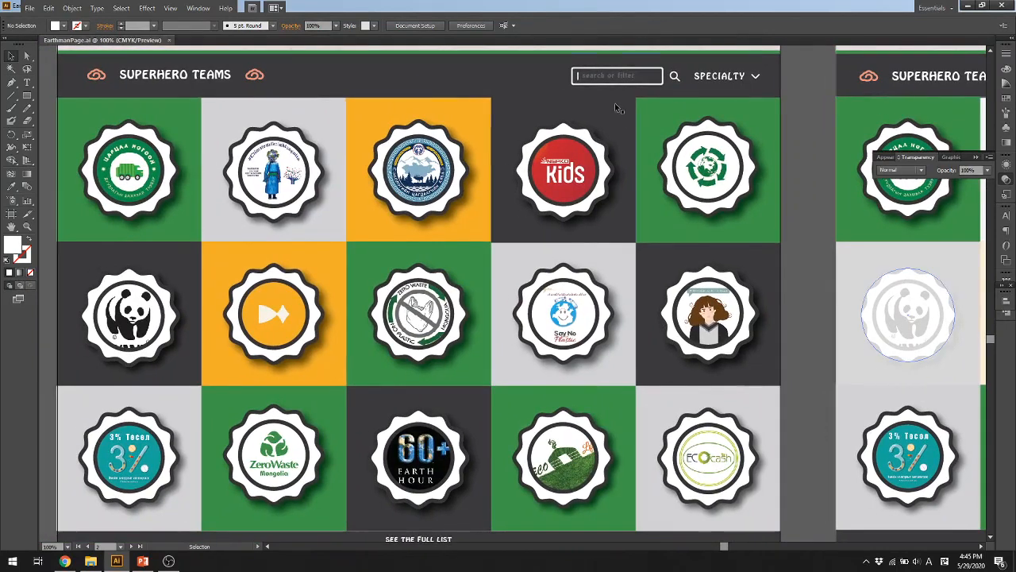
click(757, 78)
click(807, 162)
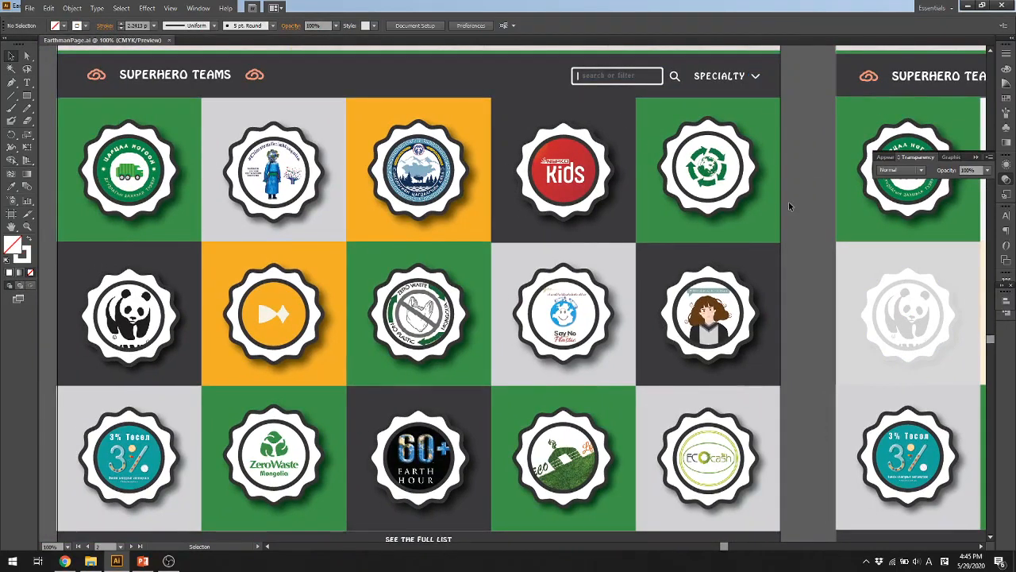
drag(798, 177, 386, 162)
drag(808, 200, 494, 208)
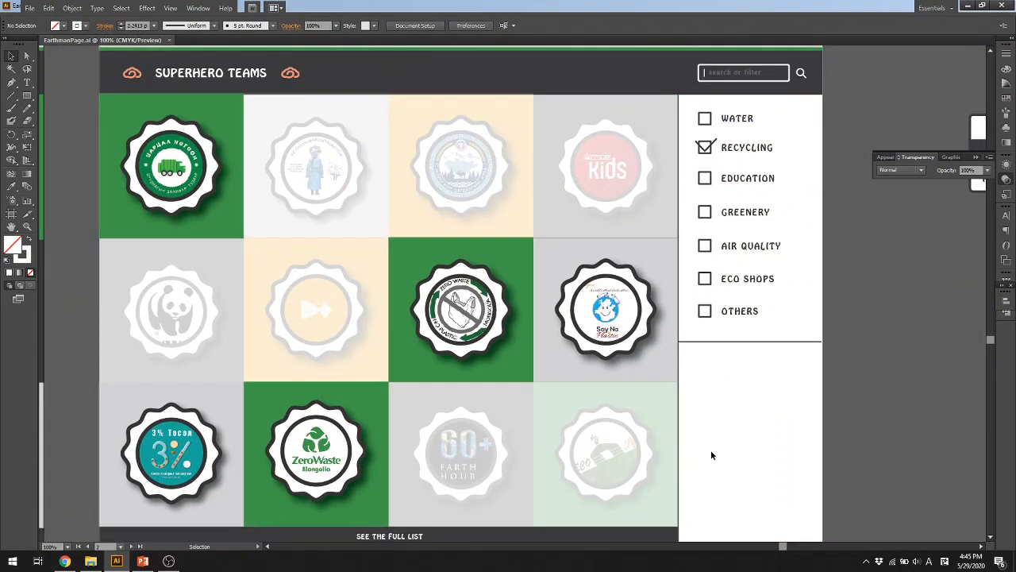
- Examine the ticked Recycling checkbox and filtered teams on the second artboard, and view both page designs side by side
drag(734, 414, 769, 397)
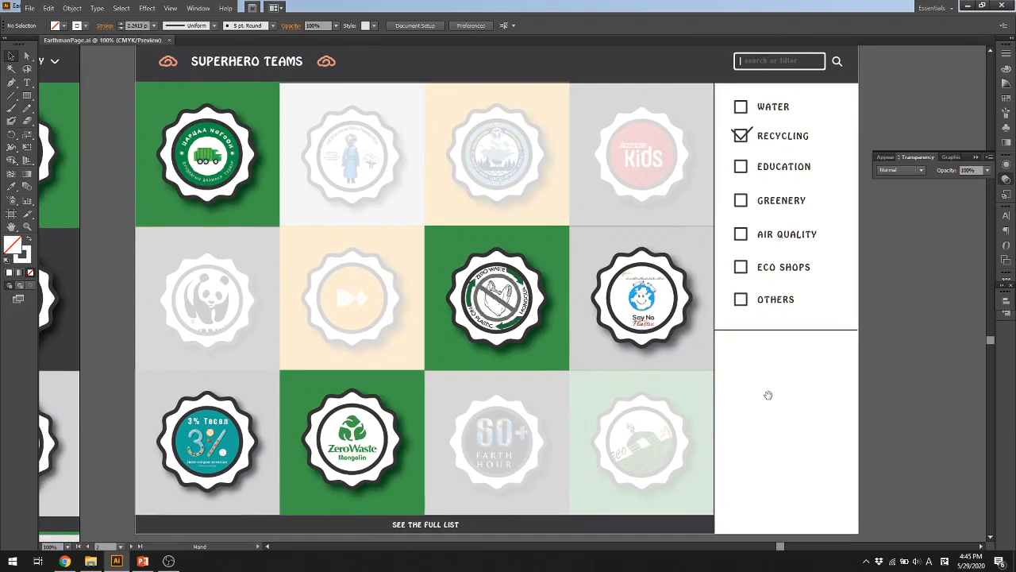
click(741, 136)
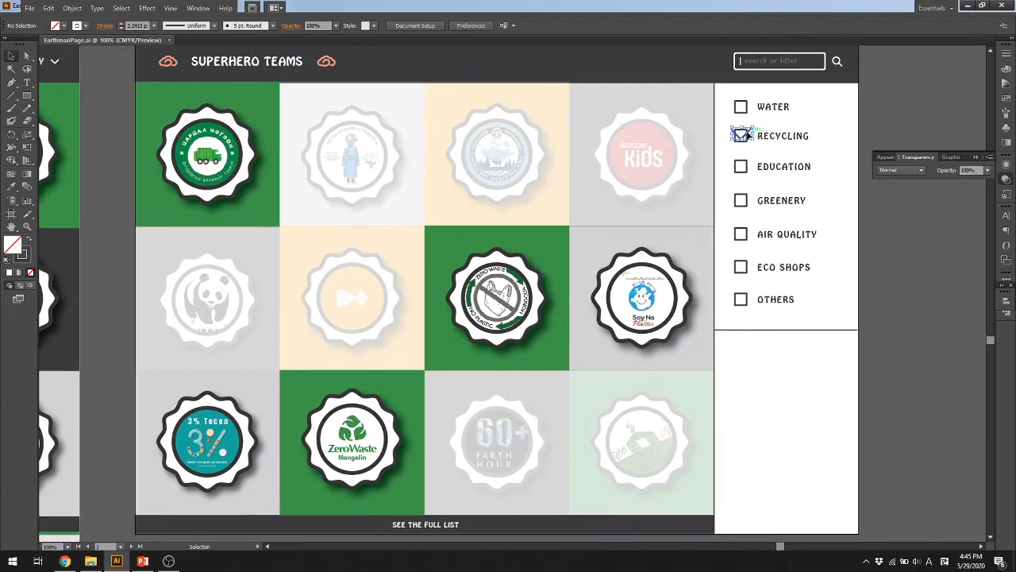
key(ctrl+shift+a)
drag(728, 228, 753, 225)
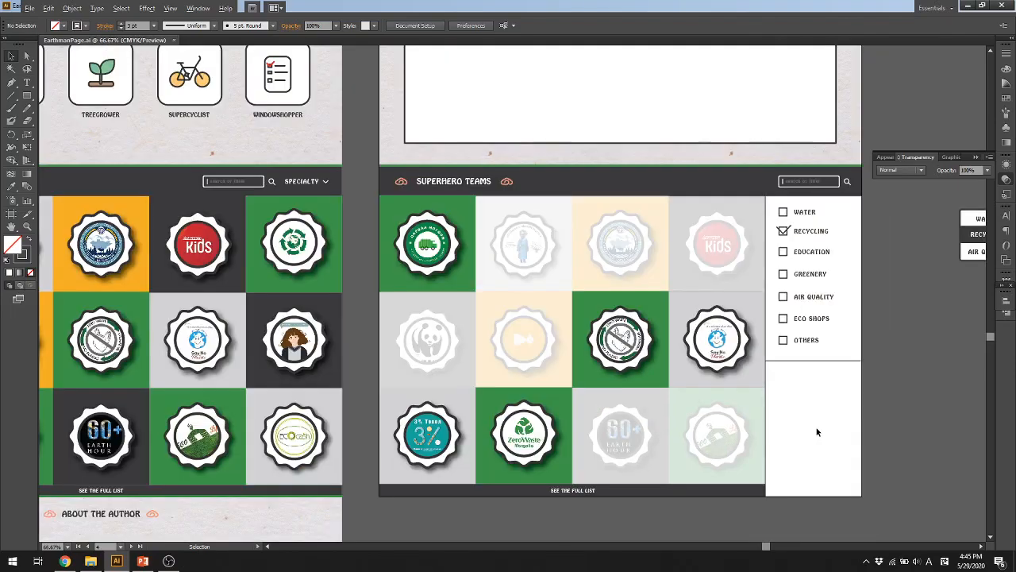
scroll(817, 432, down, 1)
scroll(817, 432, down, 1)
drag(772, 515, 815, 554)
drag(862, 379, 881, 529)
drag(859, 431, 876, 444)
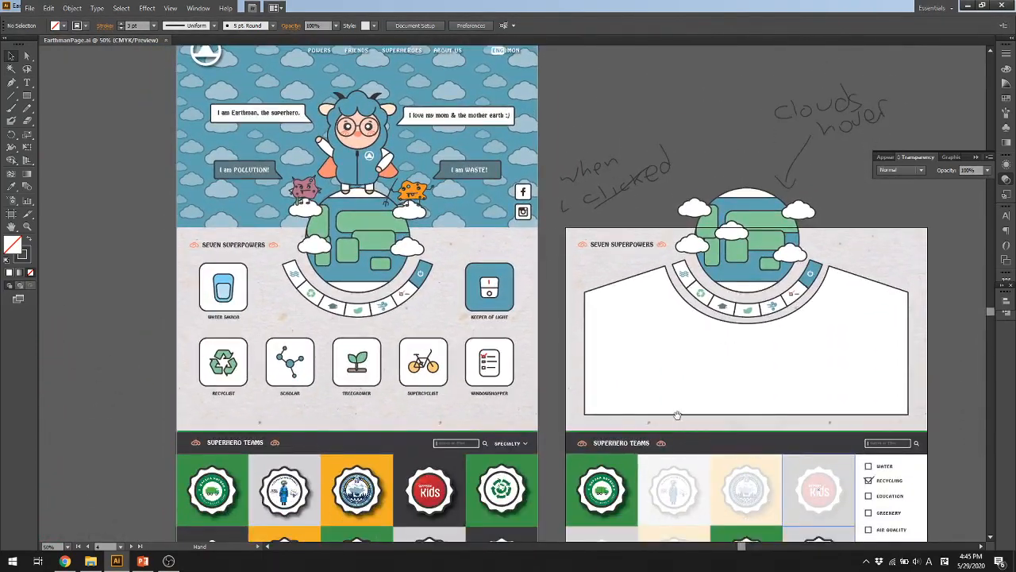
- Switch to the PowerPoint presentation holding the Earthman page and start its slide show from slide 1
drag(676, 416, 682, 463)
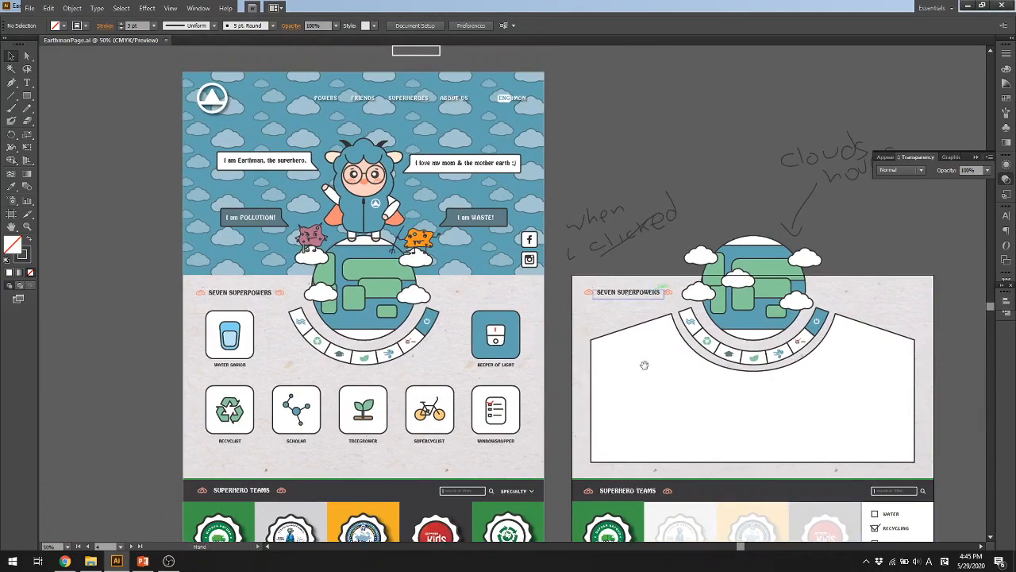
drag(612, 409, 635, 317)
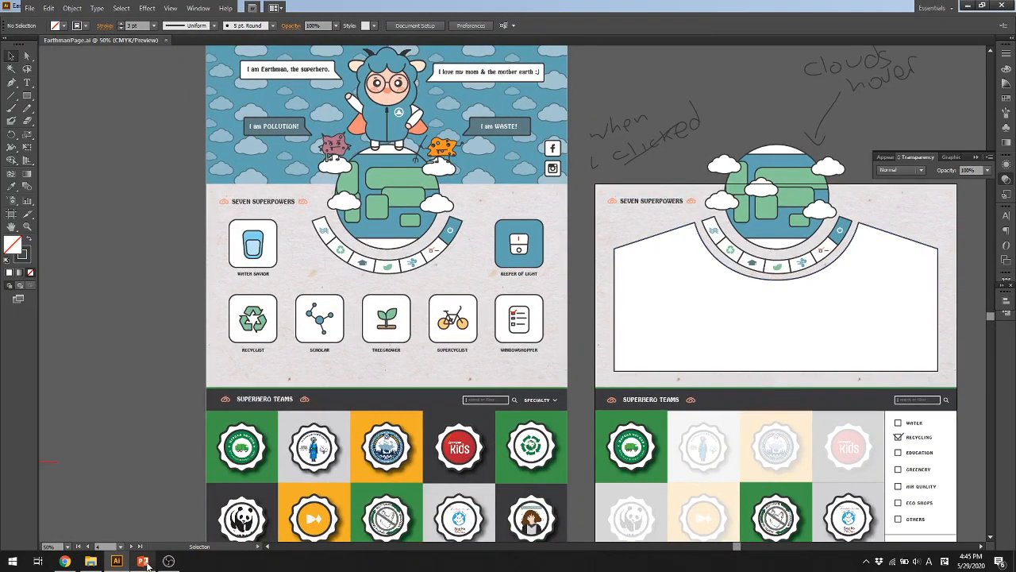
click(148, 562)
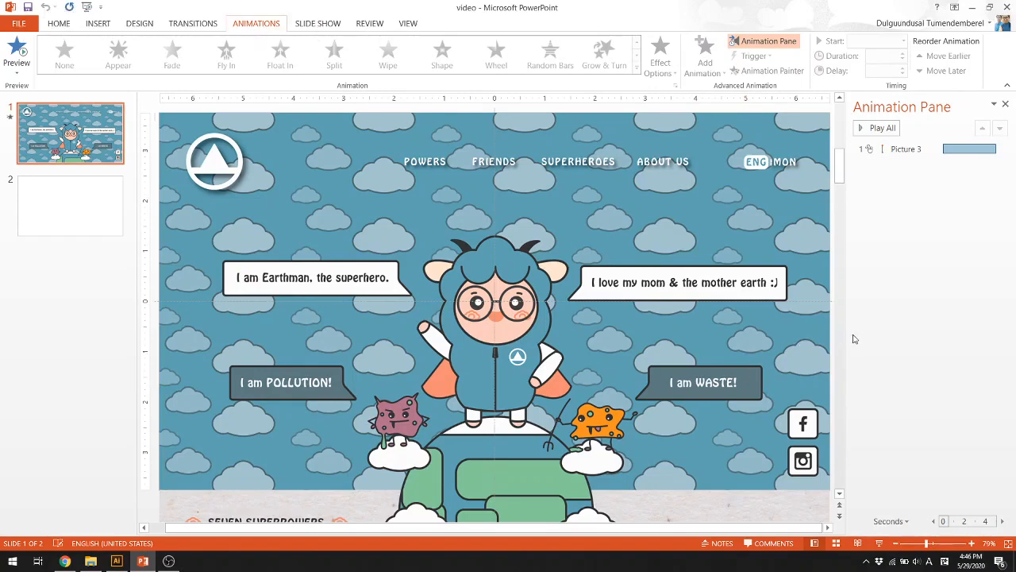
scroll(796, 347, down, 2)
scroll(795, 371, down, 1)
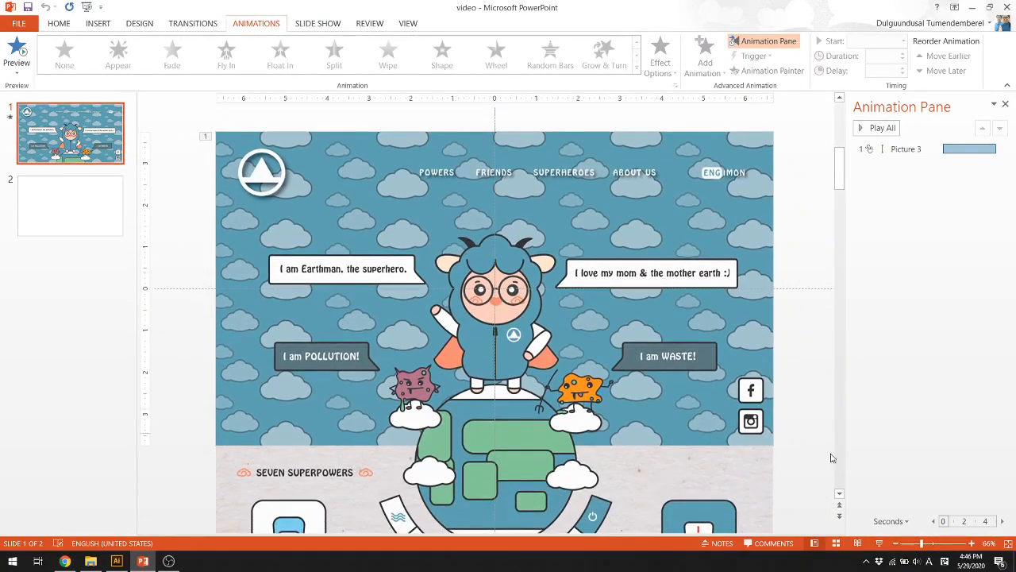
click(881, 544)
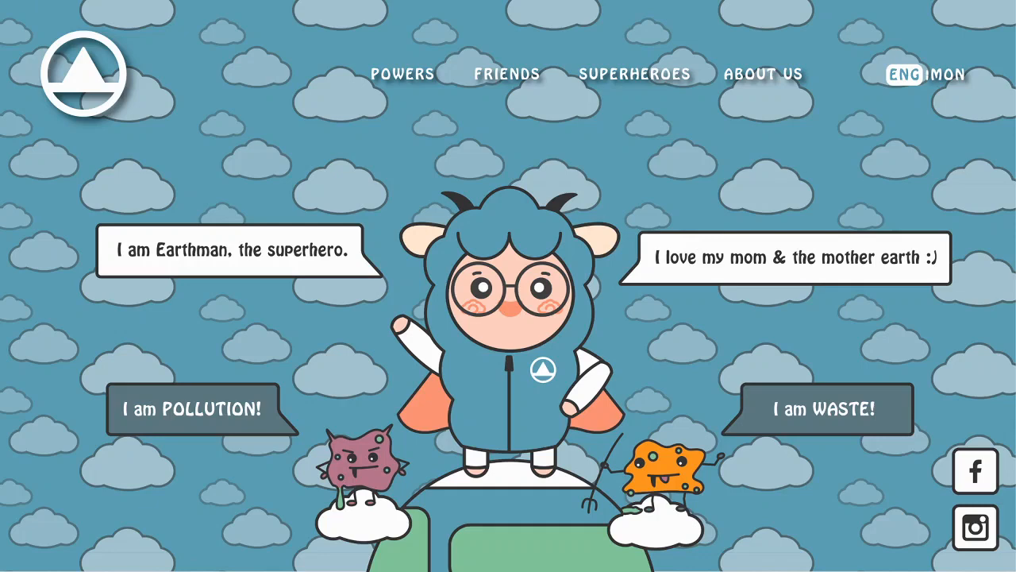
- Play the page's scrolling animation in the slide show, from the Earthman header through Seven Superpowers and About the Author to the footer
key(alt+Tab)
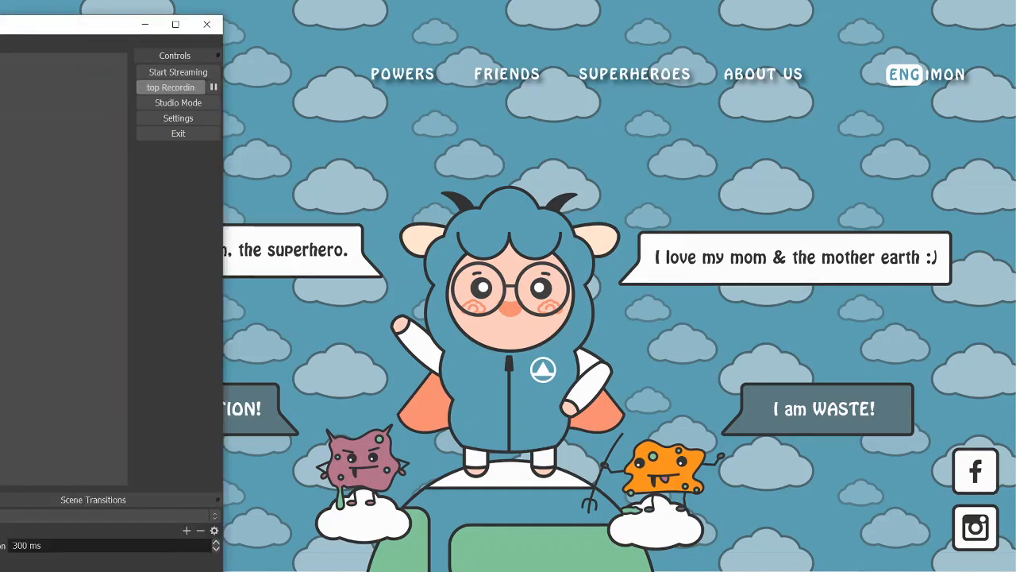
drag(112, 24, 0, 46)
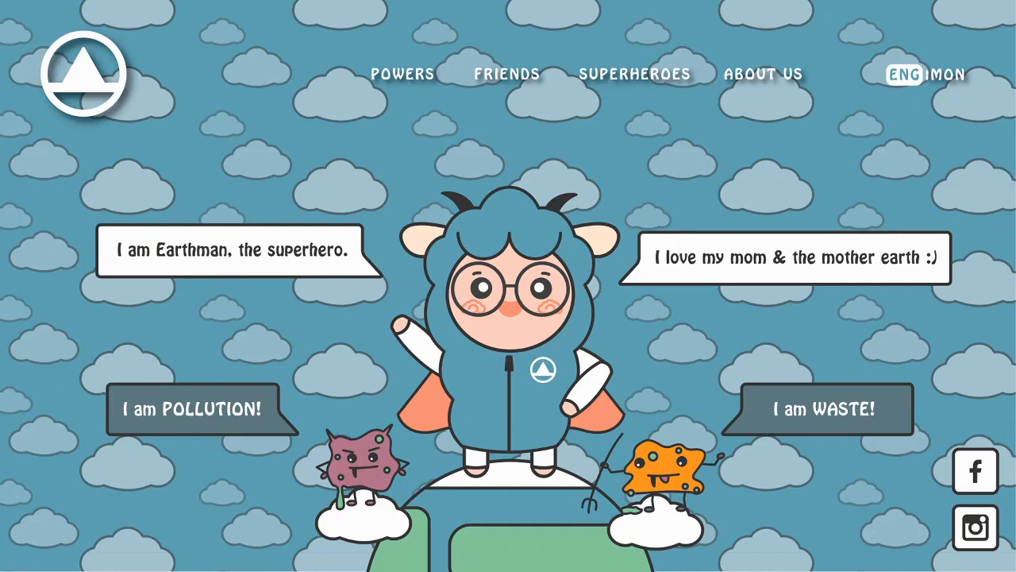
scroll(508, 286, down, 15)
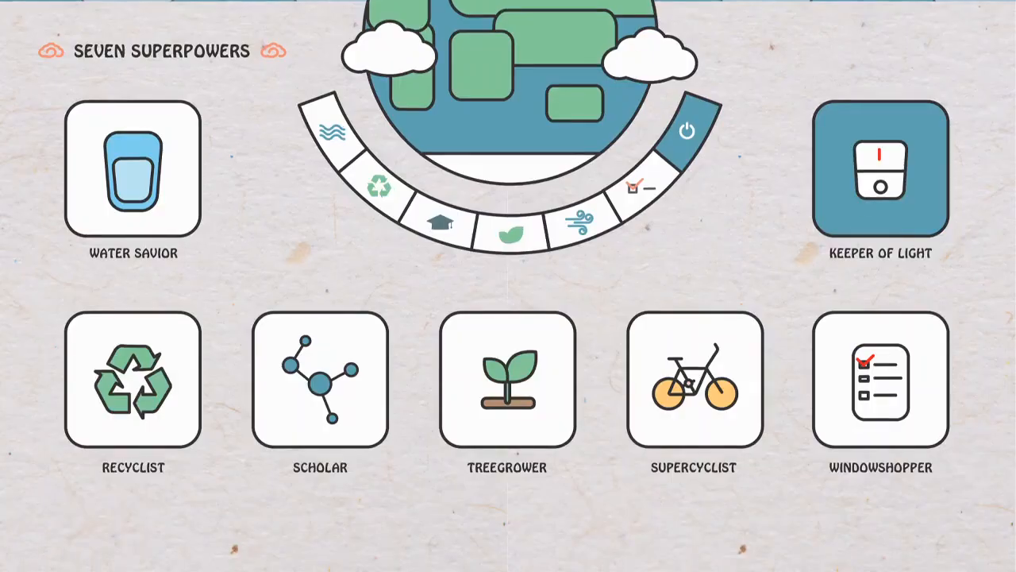
scroll(508, 286, down, 12)
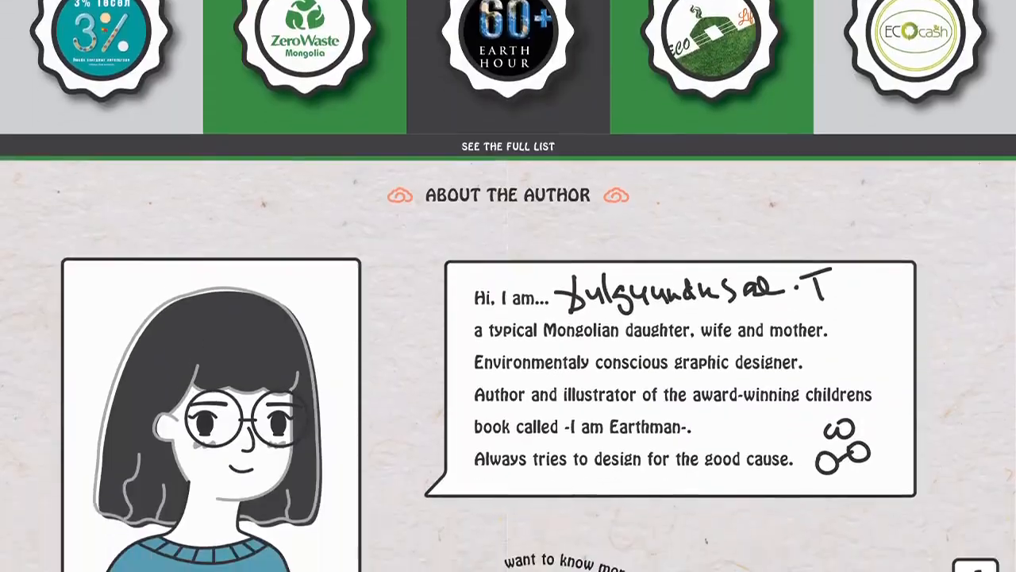
scroll(508, 286, down, 1)
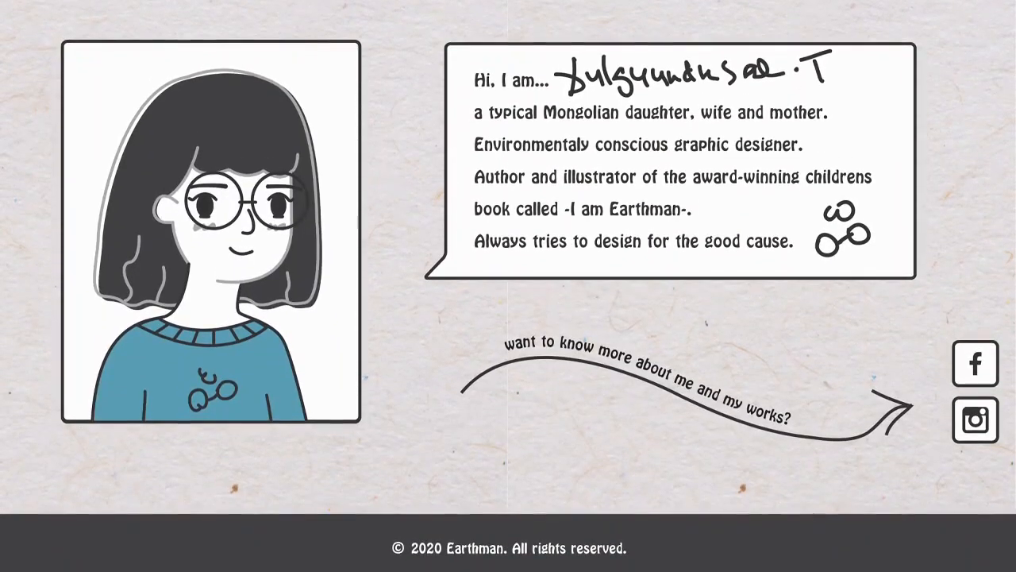